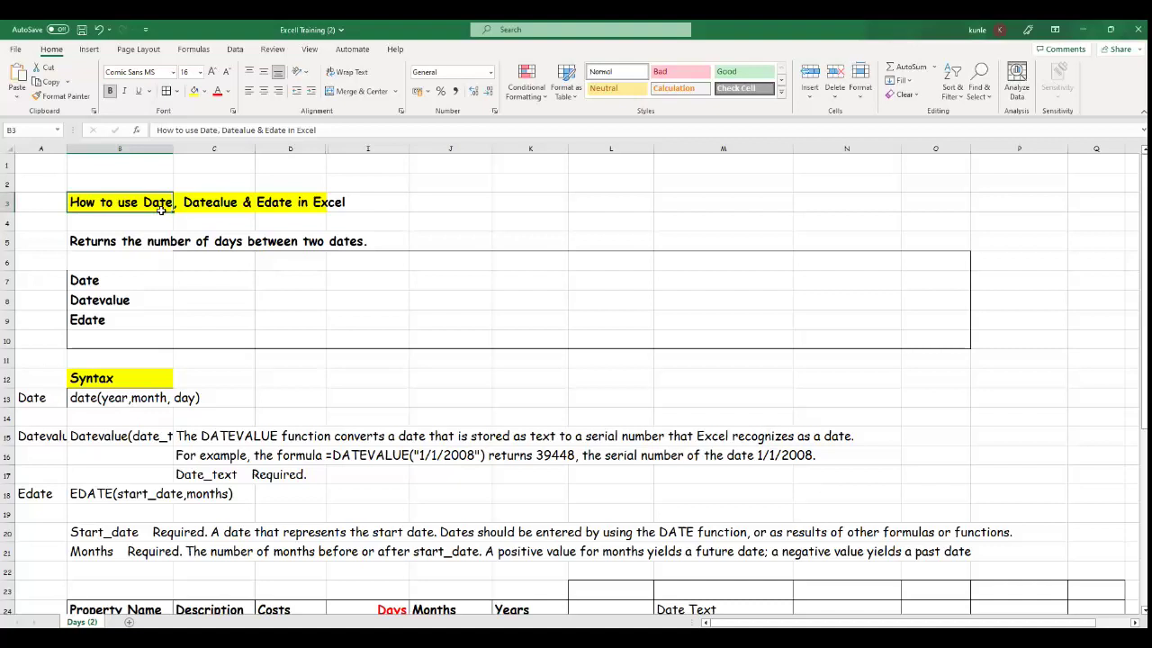
Step: Put an outside border around B6:O10, the Date, Datevalue and Edate block
left_click_drag(131, 256, 934, 342)
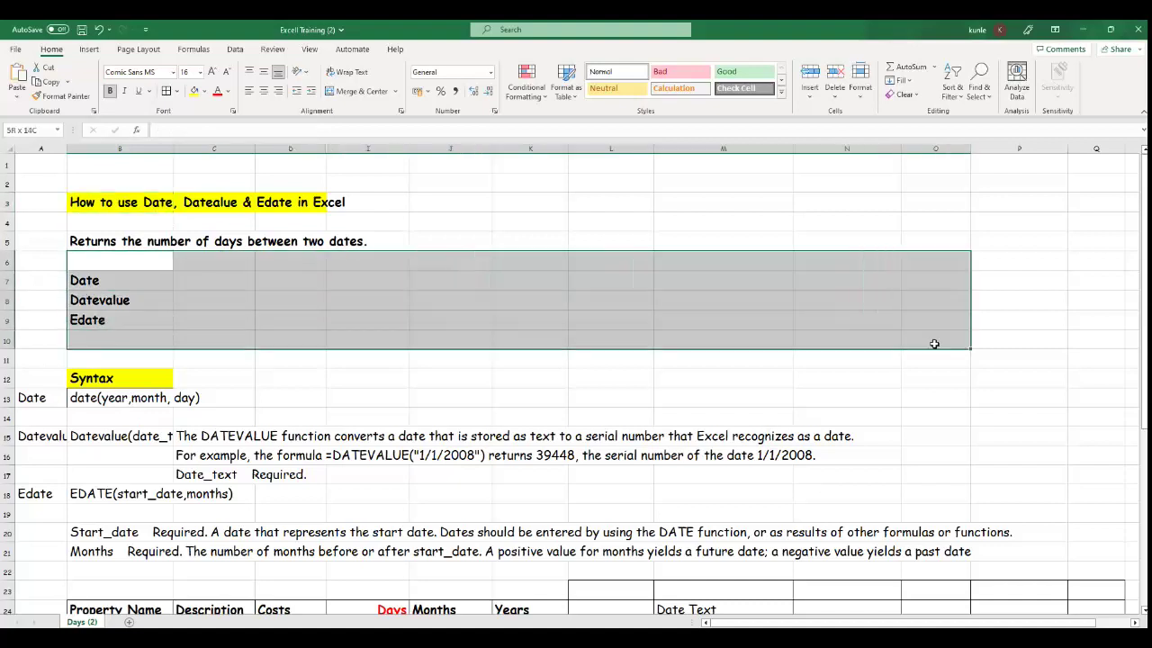
left_click(175, 91)
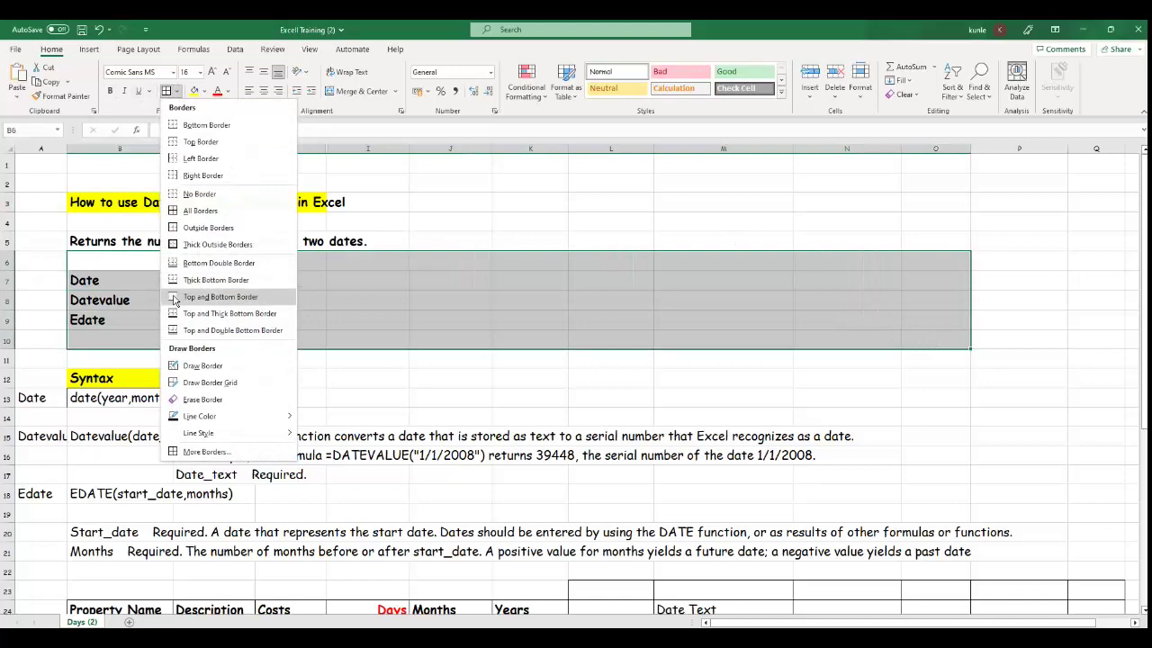
left_click(182, 229)
left_click(604, 302)
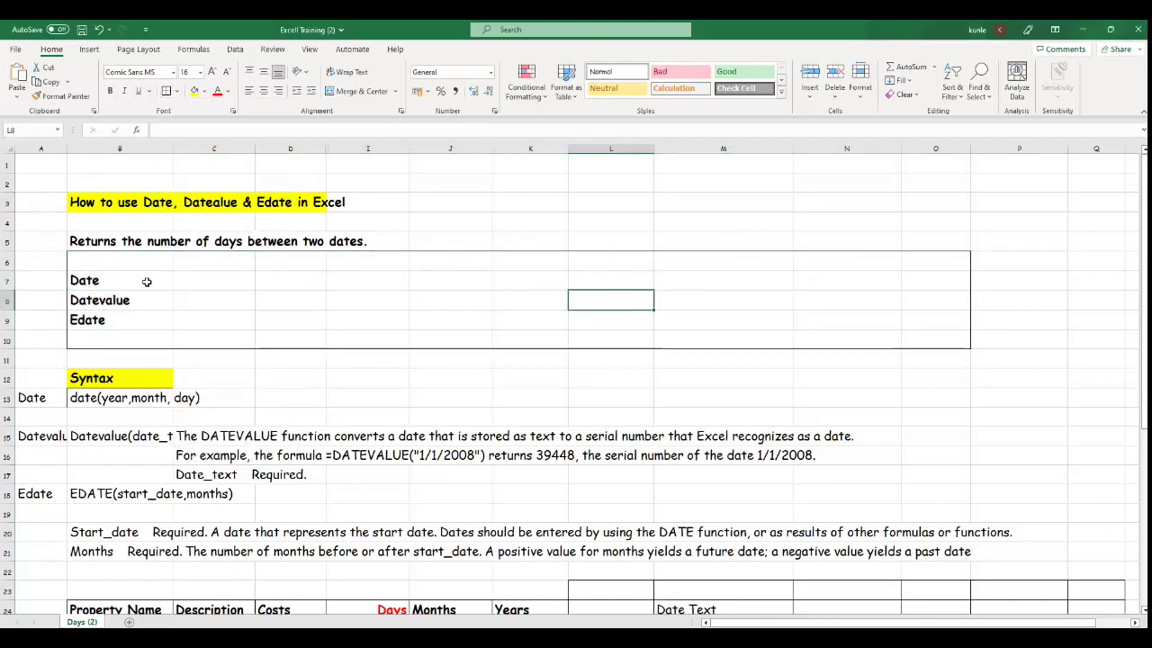
scroll(191, 294, "down", 1)
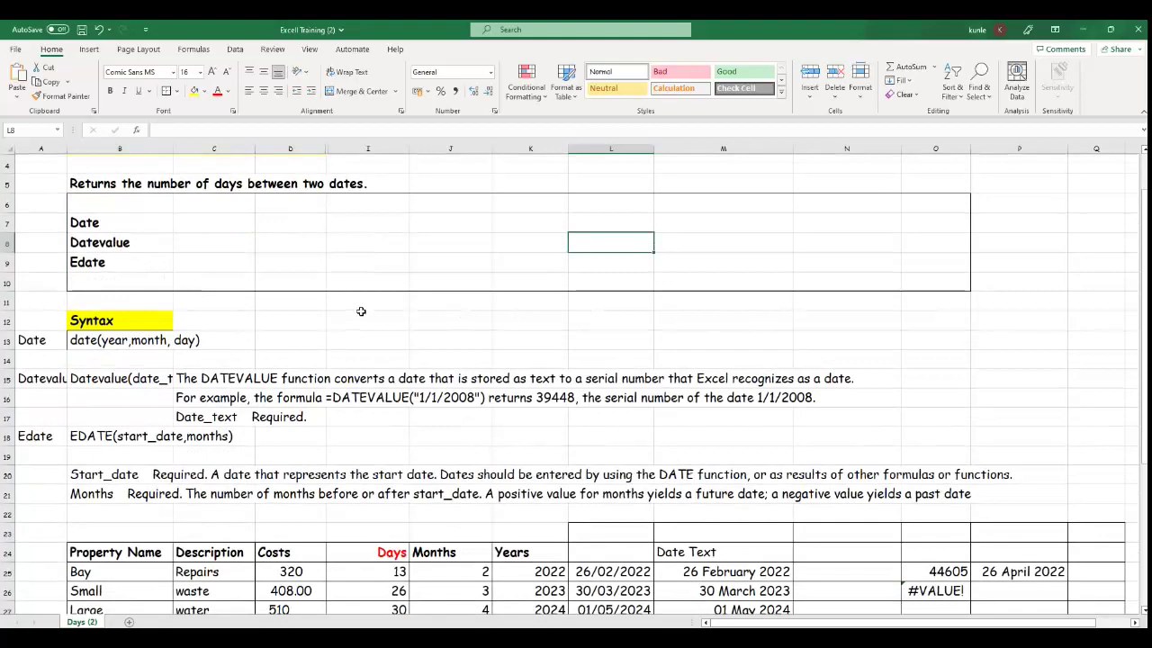
scroll(361, 311, "up", 1)
scroll(361, 311, "down", 2)
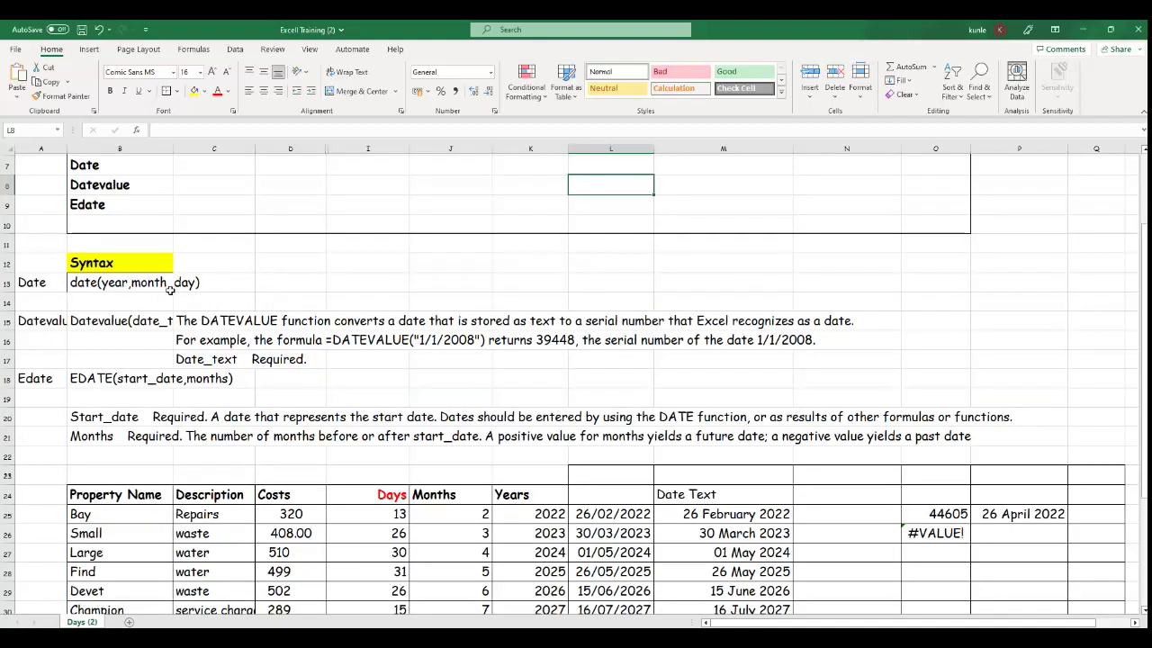
left_click(102, 282)
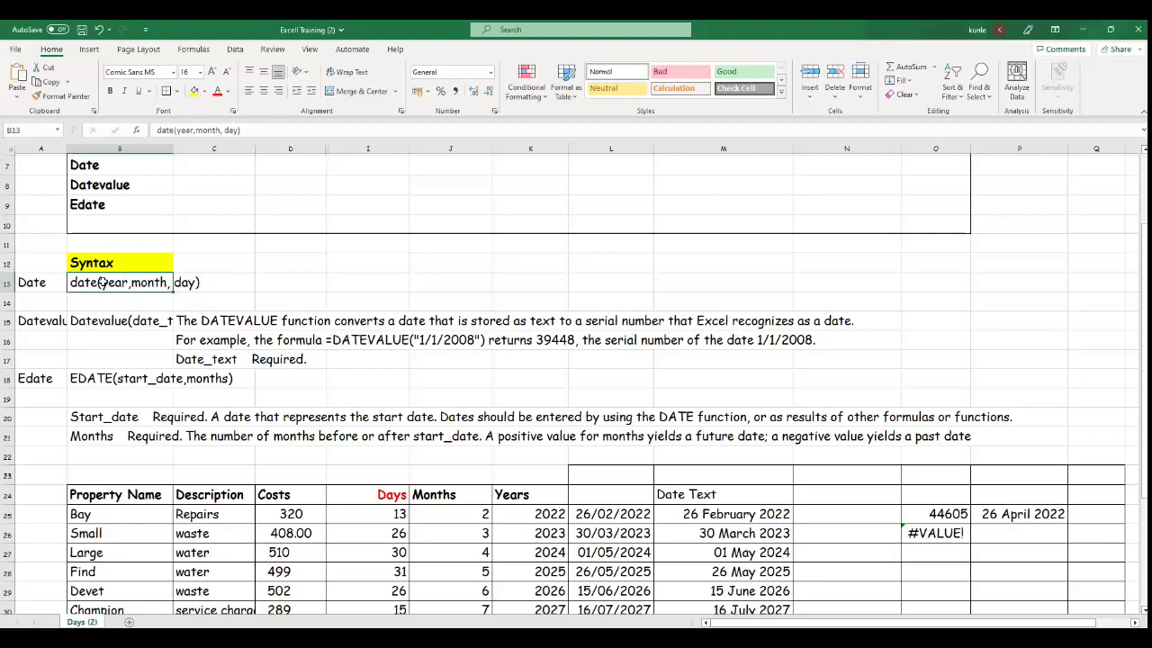
left_click(480, 284)
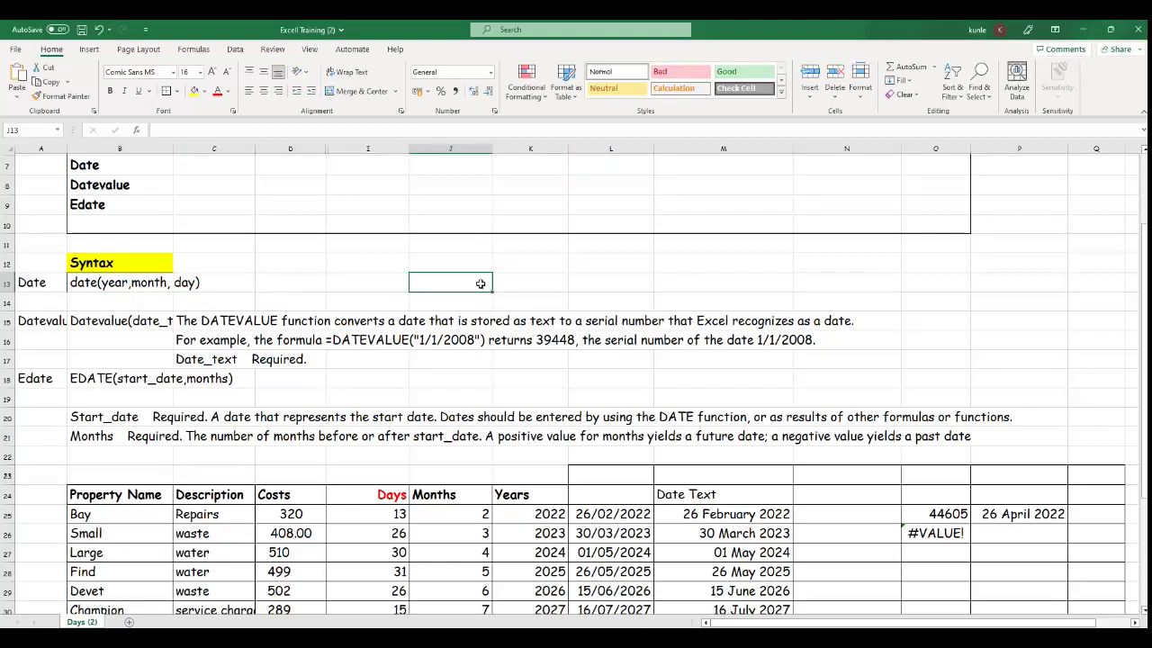
type("23")
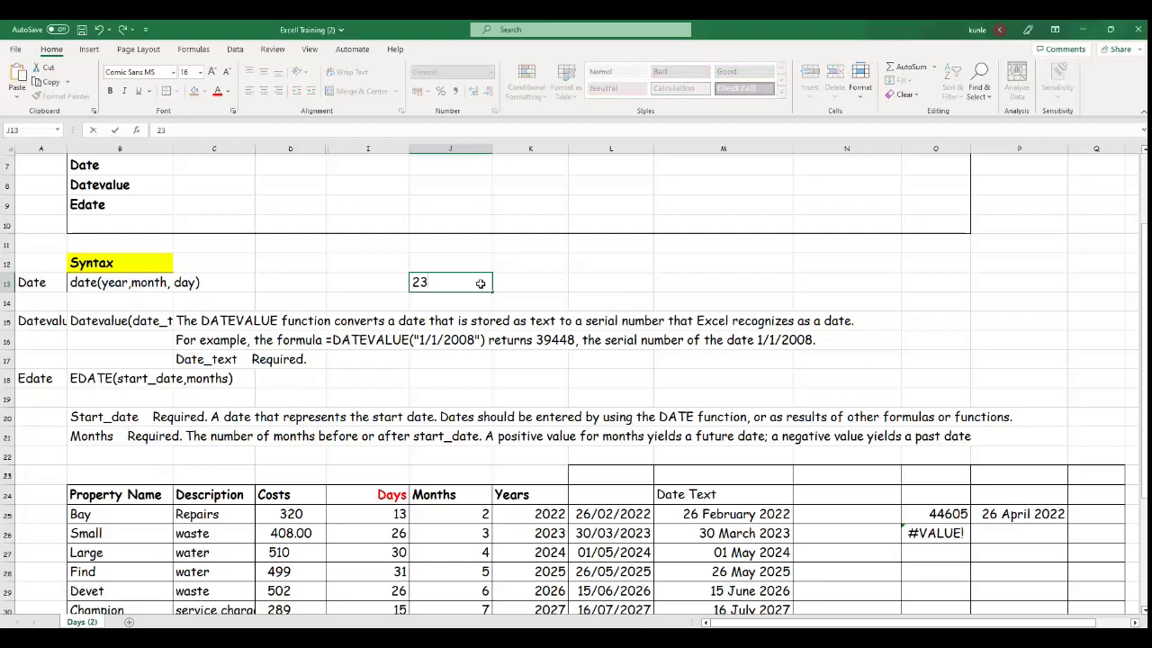
type("123")
key("BackSpace")
key("BackSpace")
key("BackSpace")
key("BackSpace")
key("BackSpace")
left_click(129, 284)
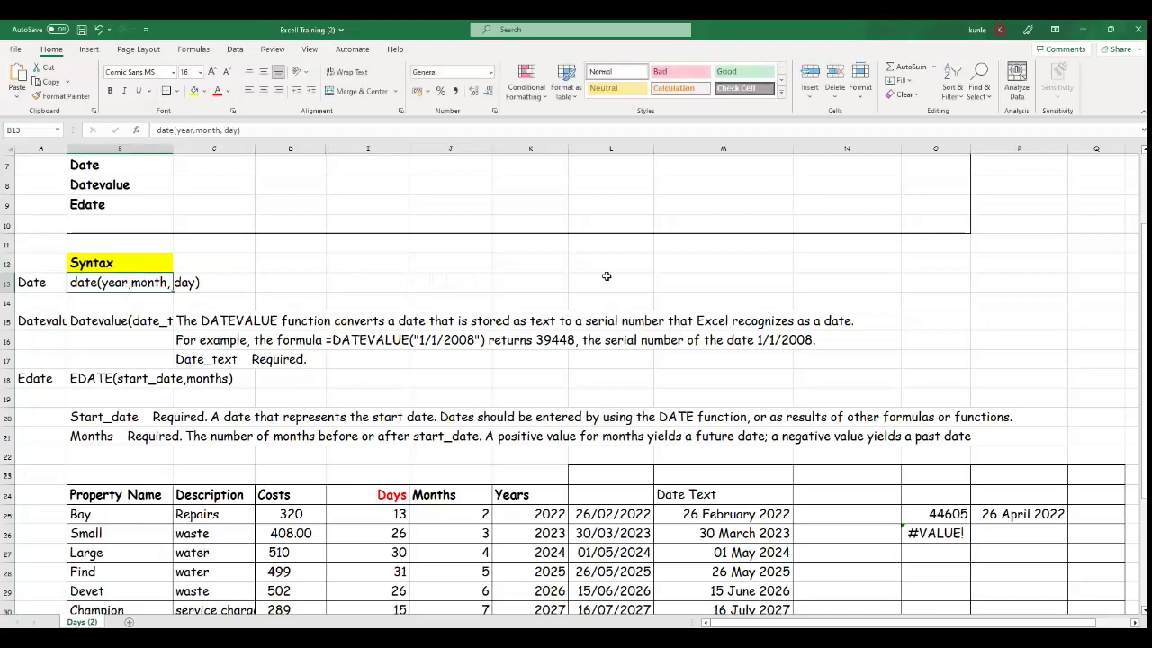
scroll(606, 276, "down", 1)
scroll(606, 276, "up", 2)
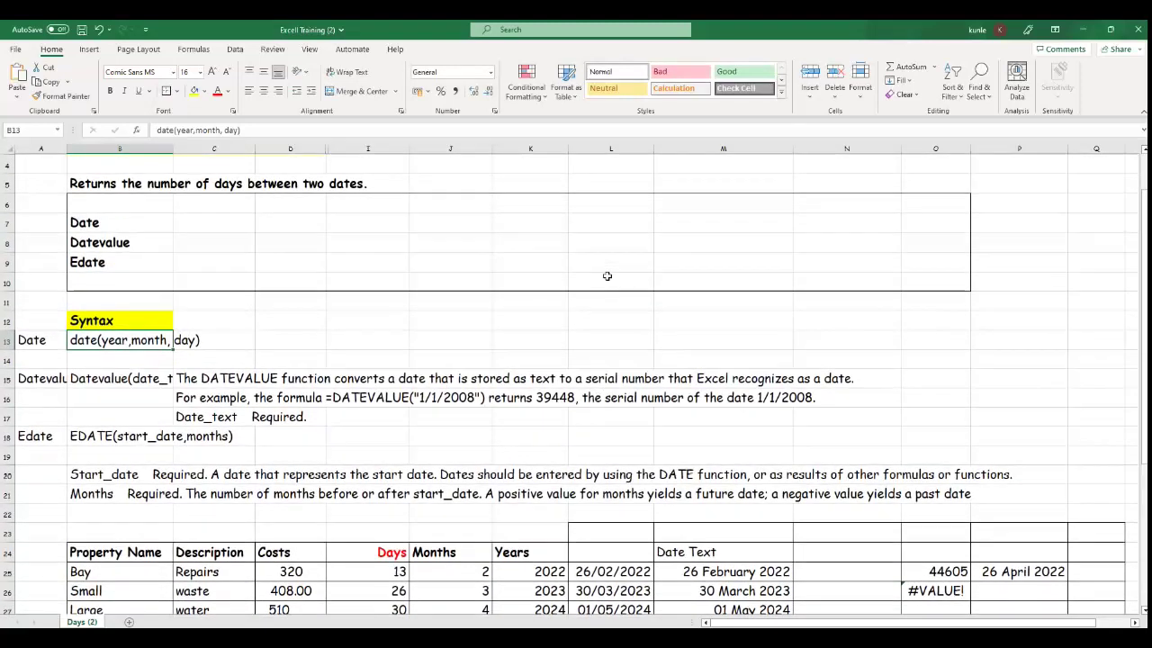
Step: Widen columns A and B so 'Datevalue' and 'Datevalue(date_text)' display in full
left_click_drag(67, 148, 87, 160)
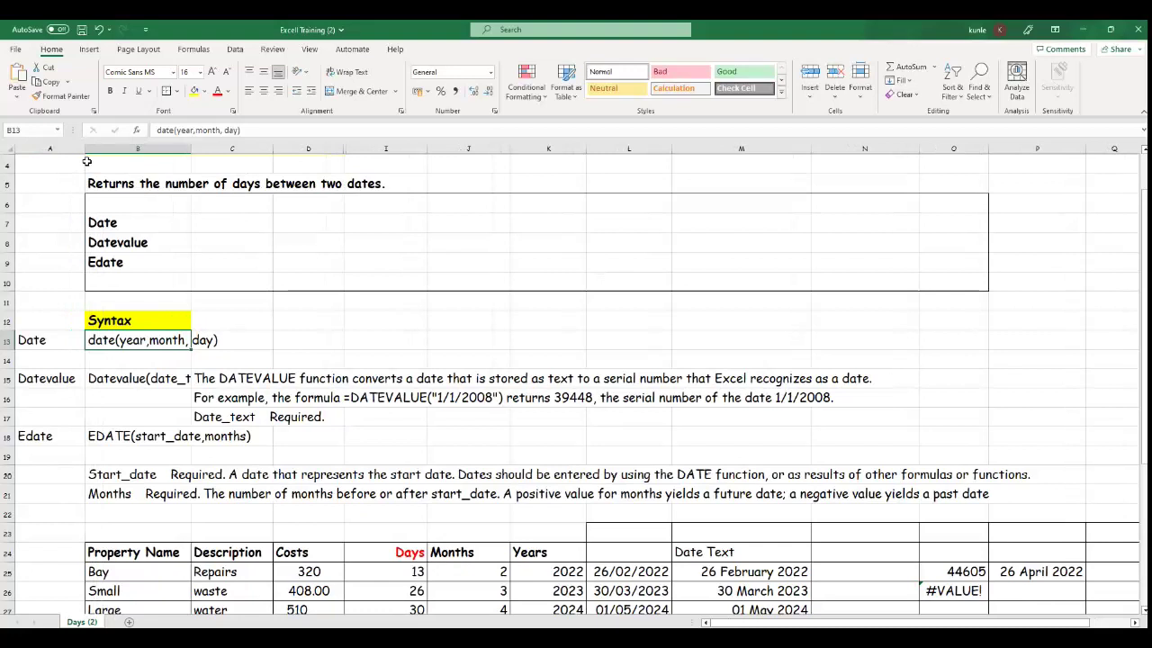
left_click_drag(191, 149, 223, 171)
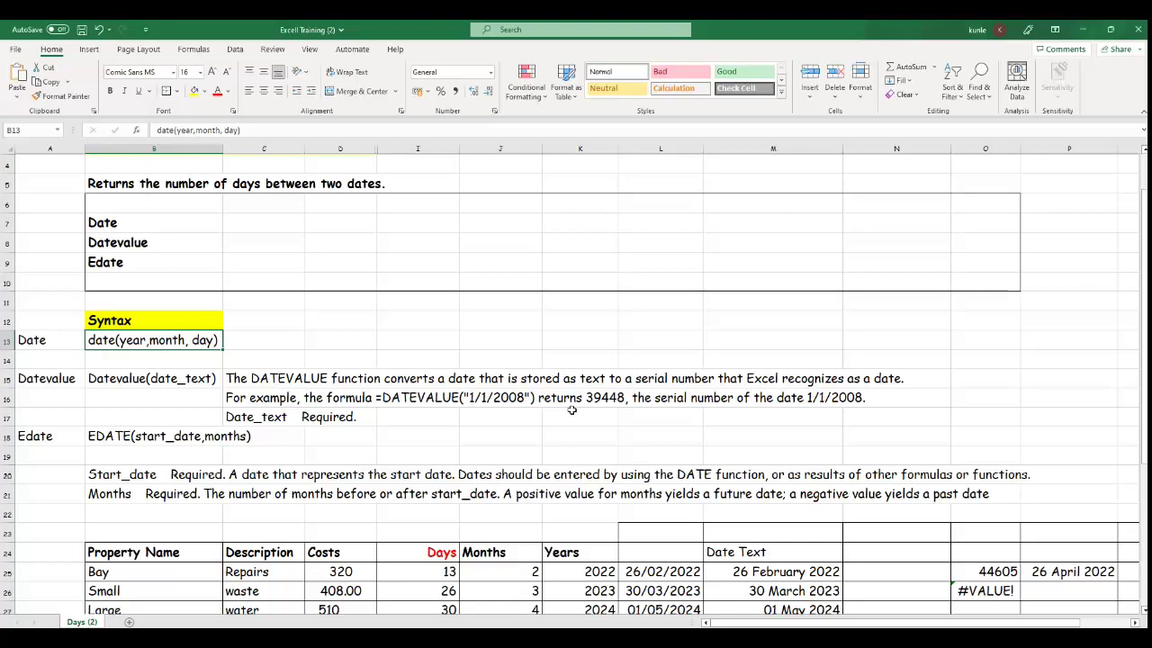
scroll(572, 409, "down", 2)
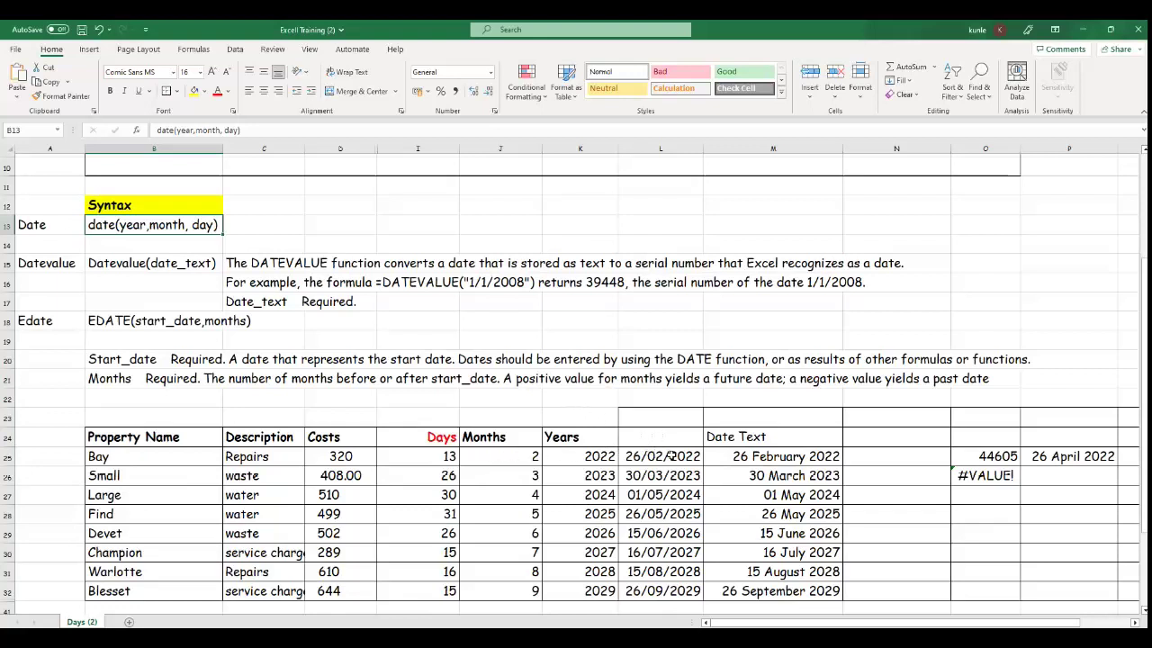
left_click(670, 456)
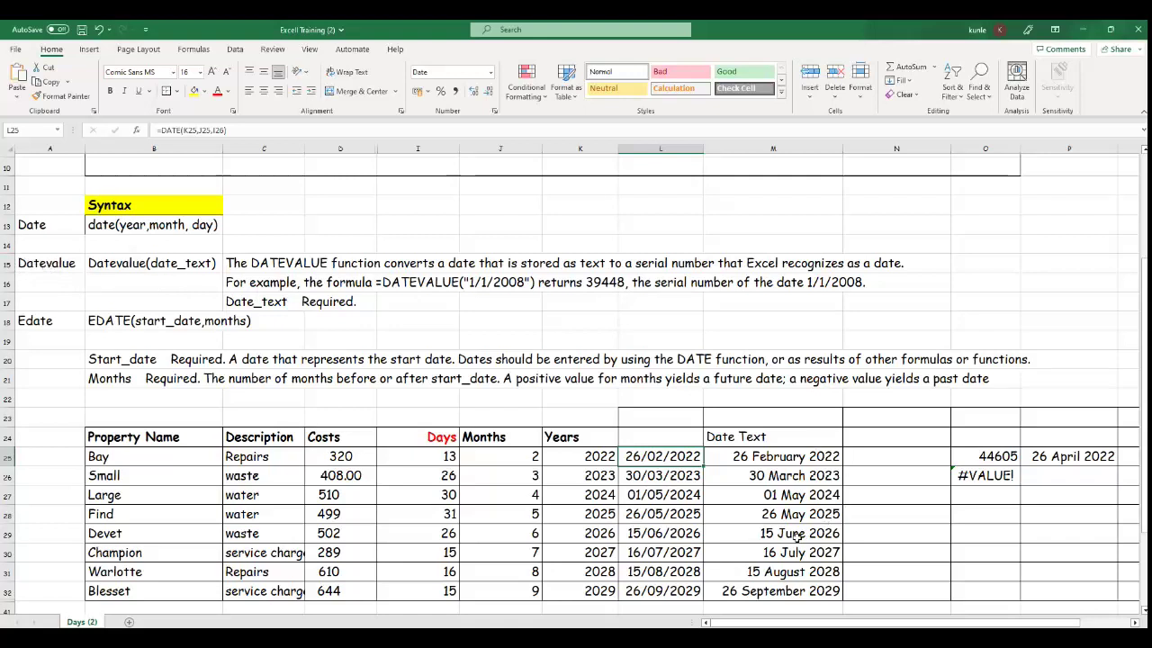
left_click_drag(671, 457, 682, 583)
scroll(689, 511, "down", 2)
scroll(689, 511, "up", 2)
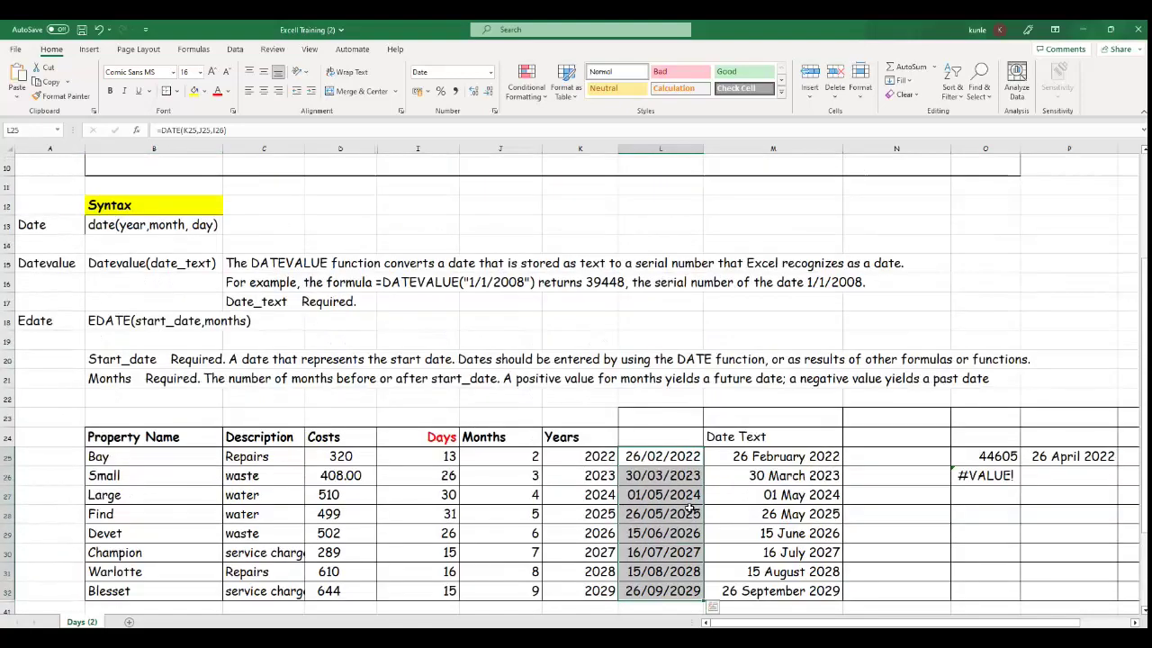
scroll(690, 511, "down", 1)
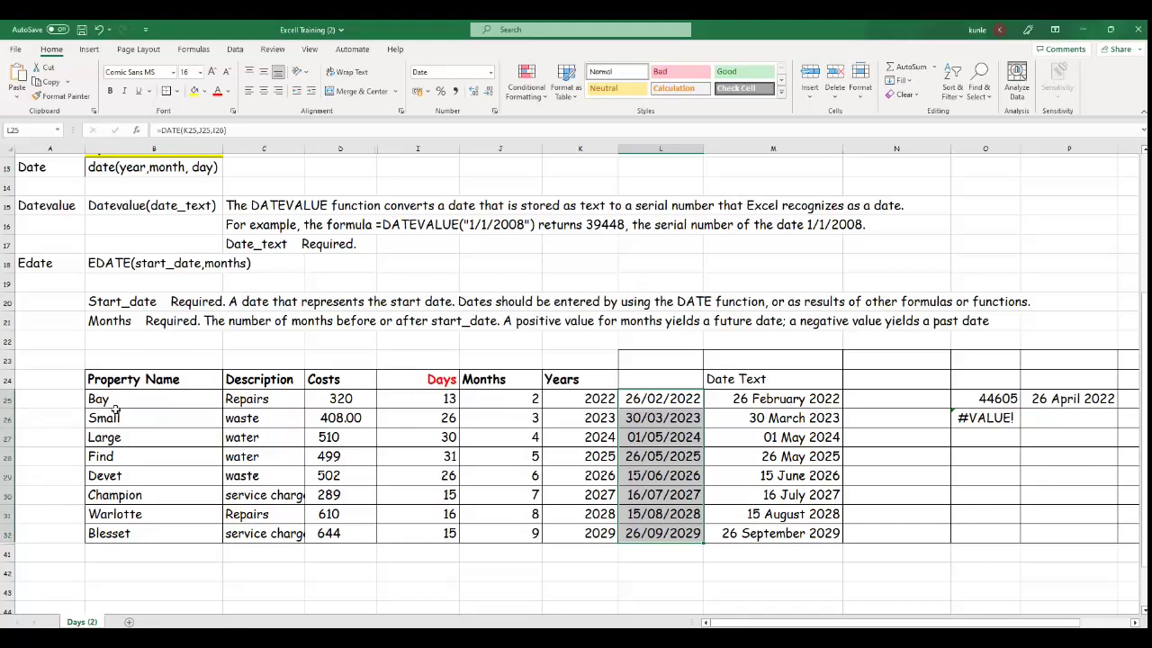
scroll(747, 455, "up", 4)
scroll(746, 456, "down", 3)
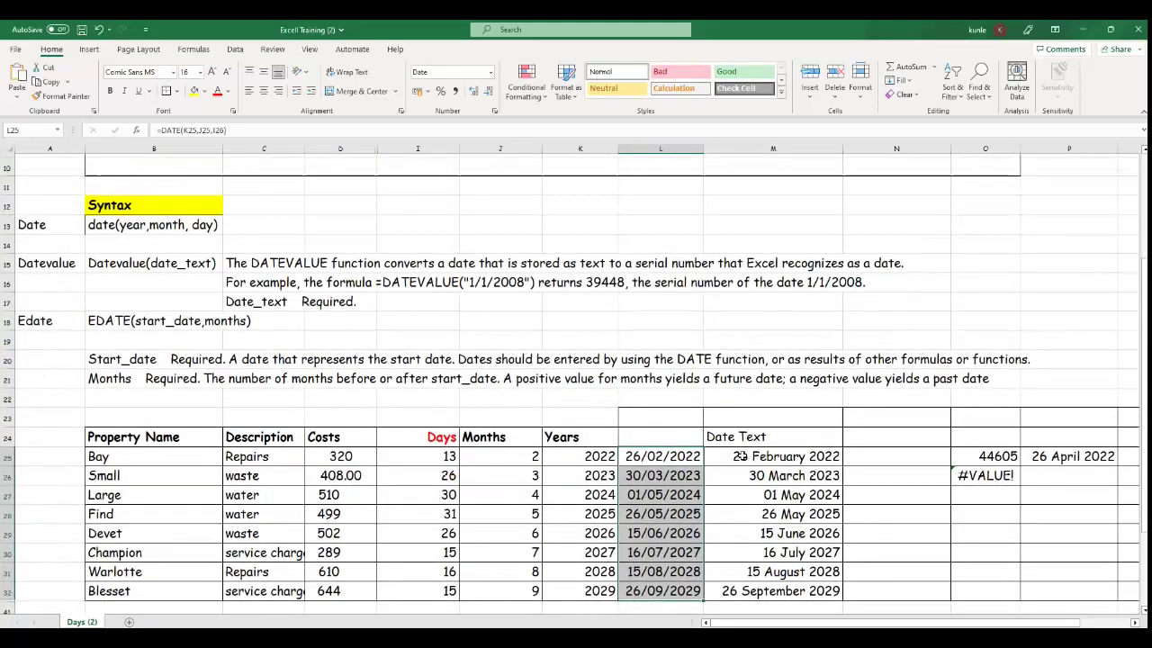
scroll(949, 460, "down", 1)
left_click_drag(127, 382, 800, 531)
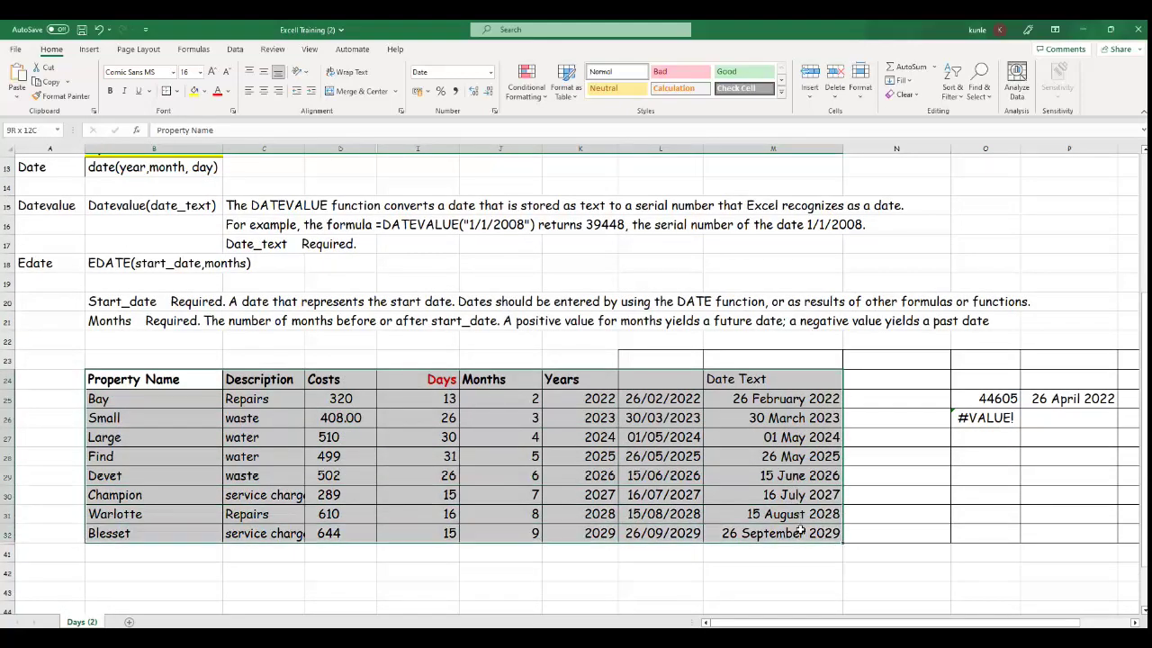
left_click(176, 91)
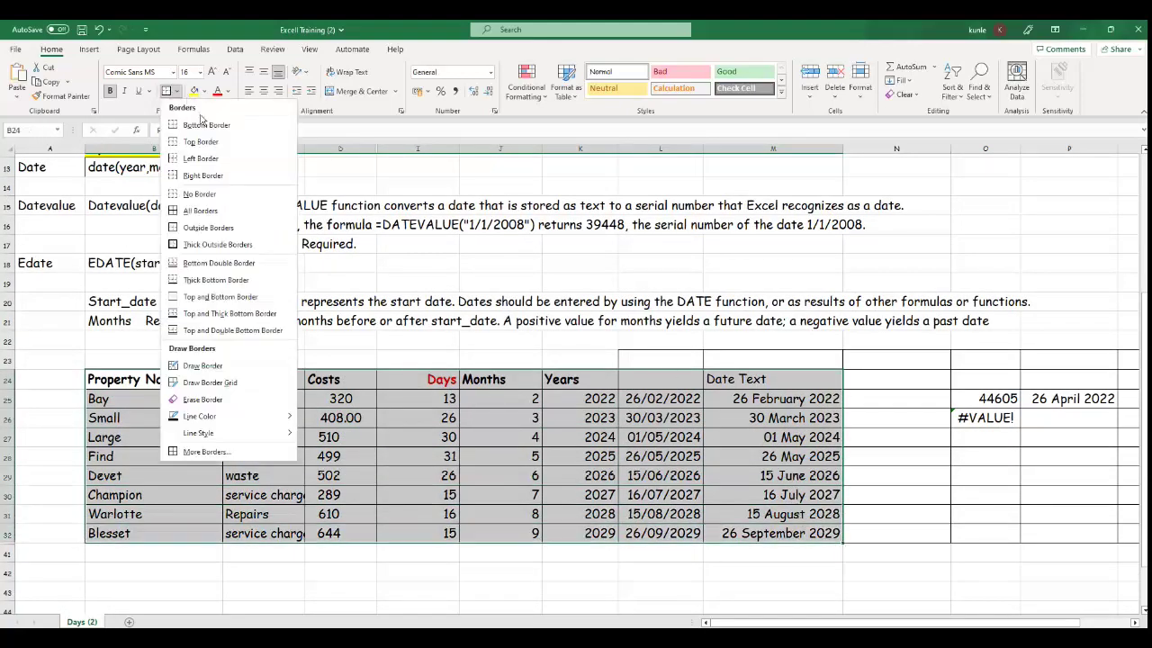
left_click(199, 211)
left_click(729, 436)
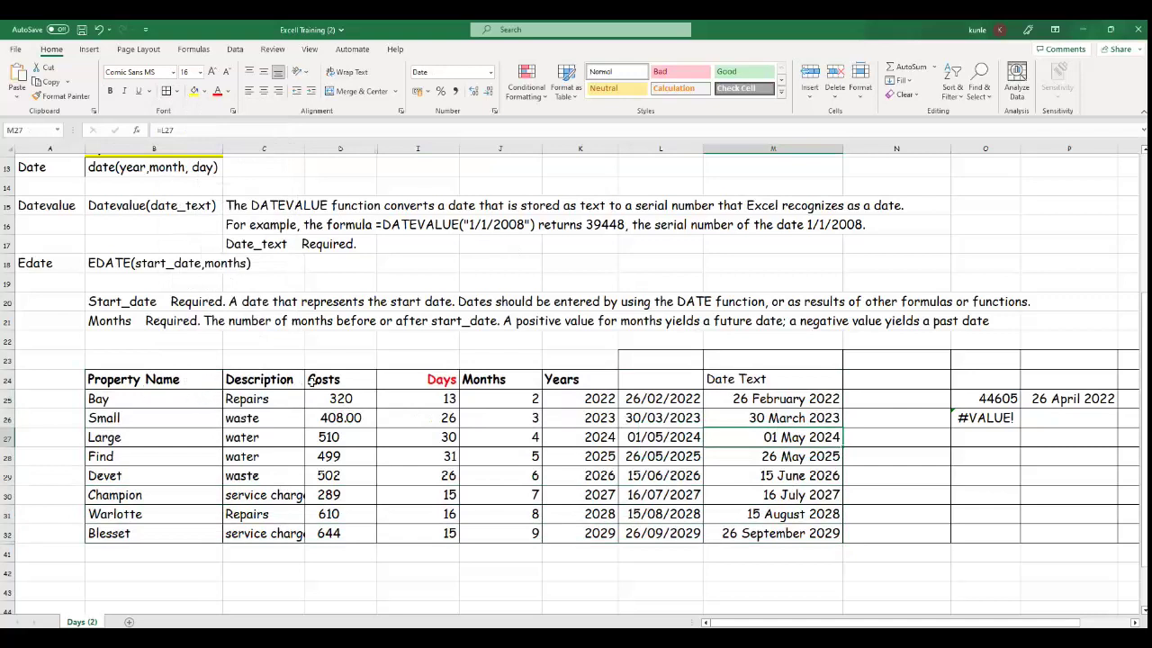
left_click_drag(459, 149, 444, 150)
left_click(527, 399)
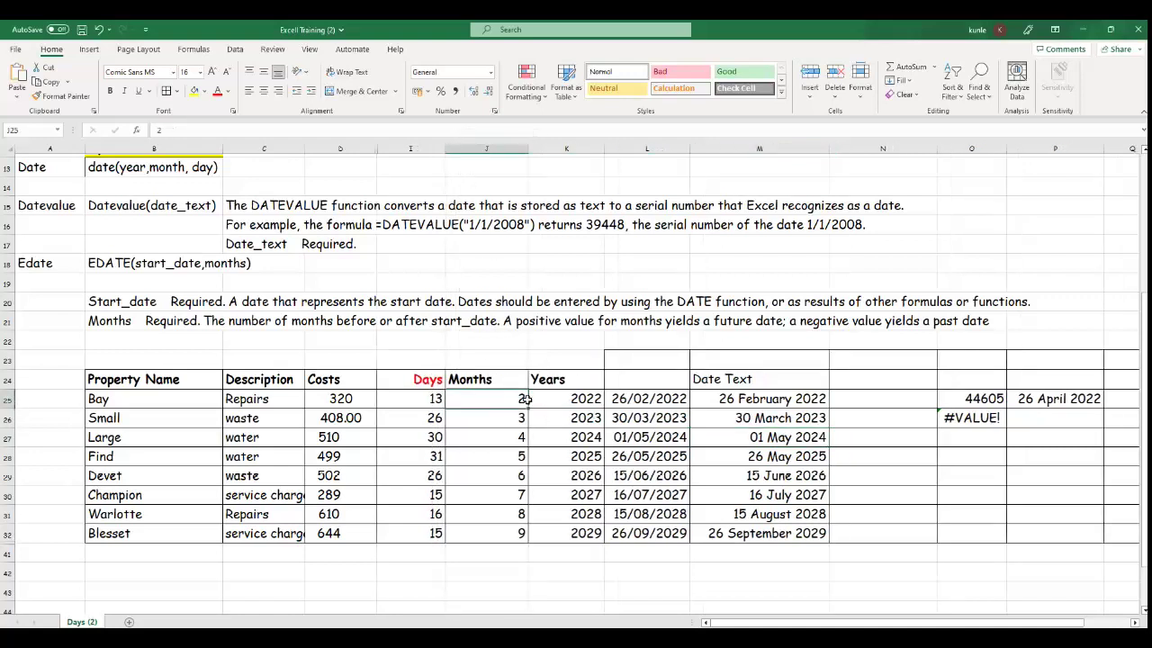
left_click_drag(515, 398, 515, 416)
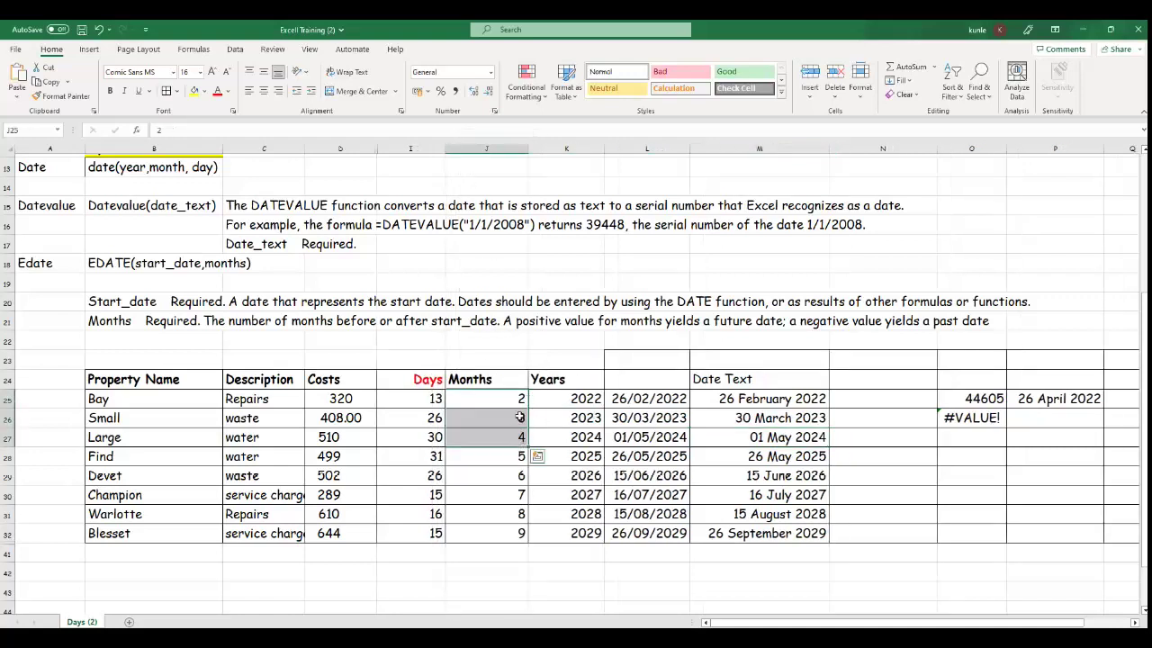
left_click(512, 400)
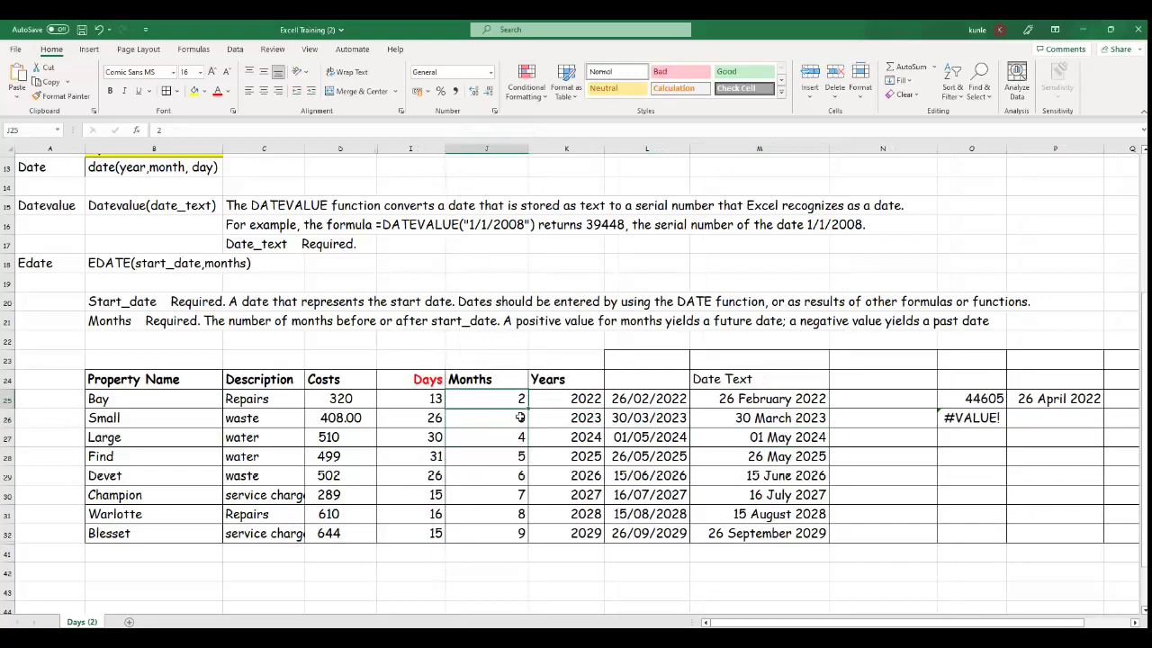
left_click(514, 419)
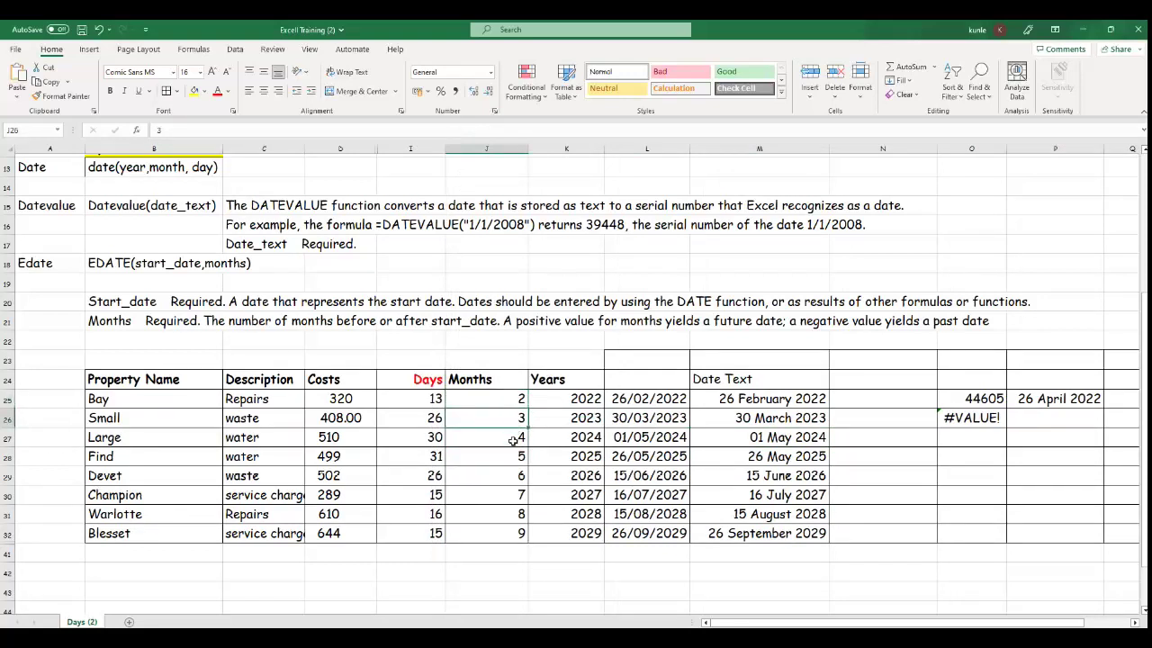
left_click(513, 439)
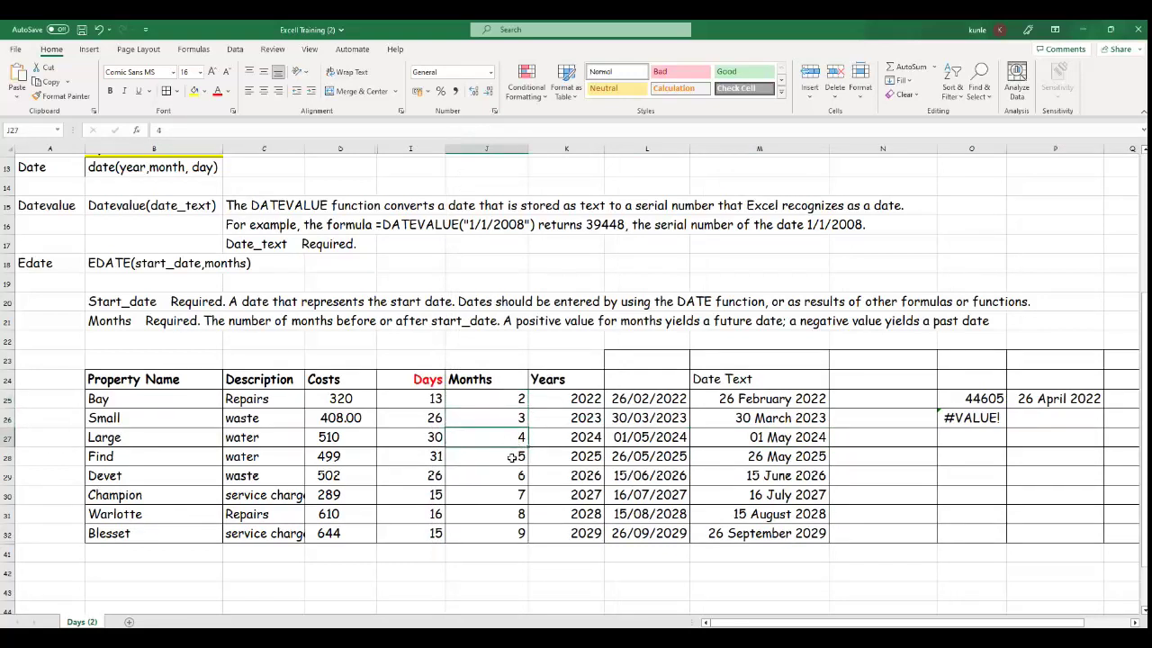
left_click(509, 459)
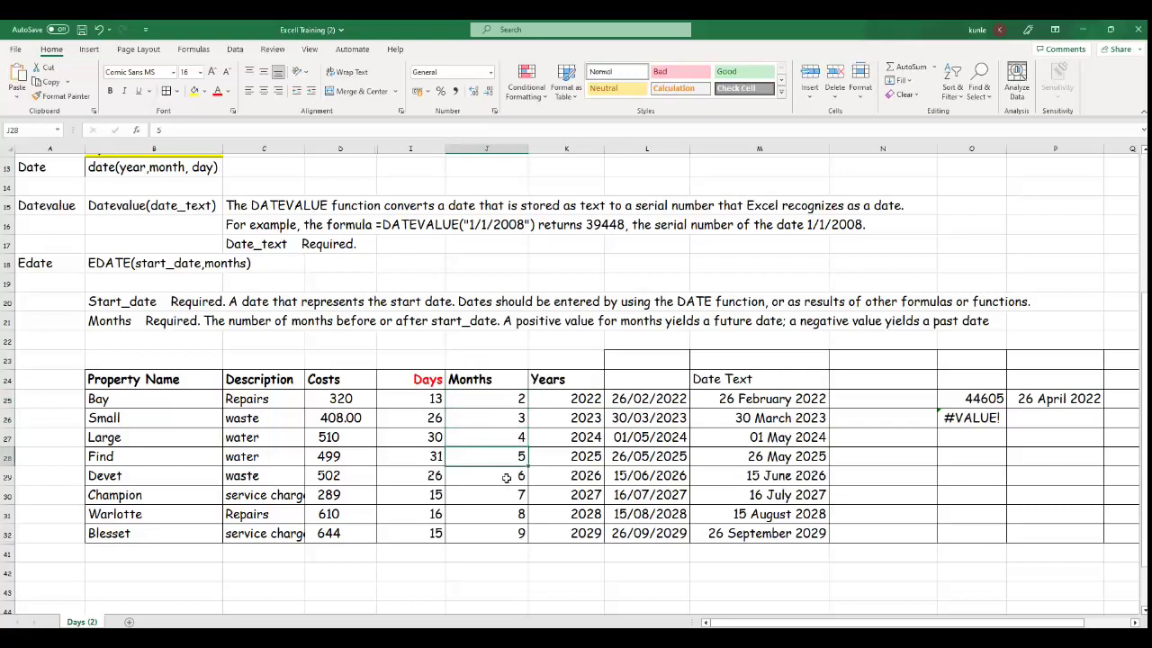
left_click(568, 493)
left_click_drag(521, 405, 524, 534)
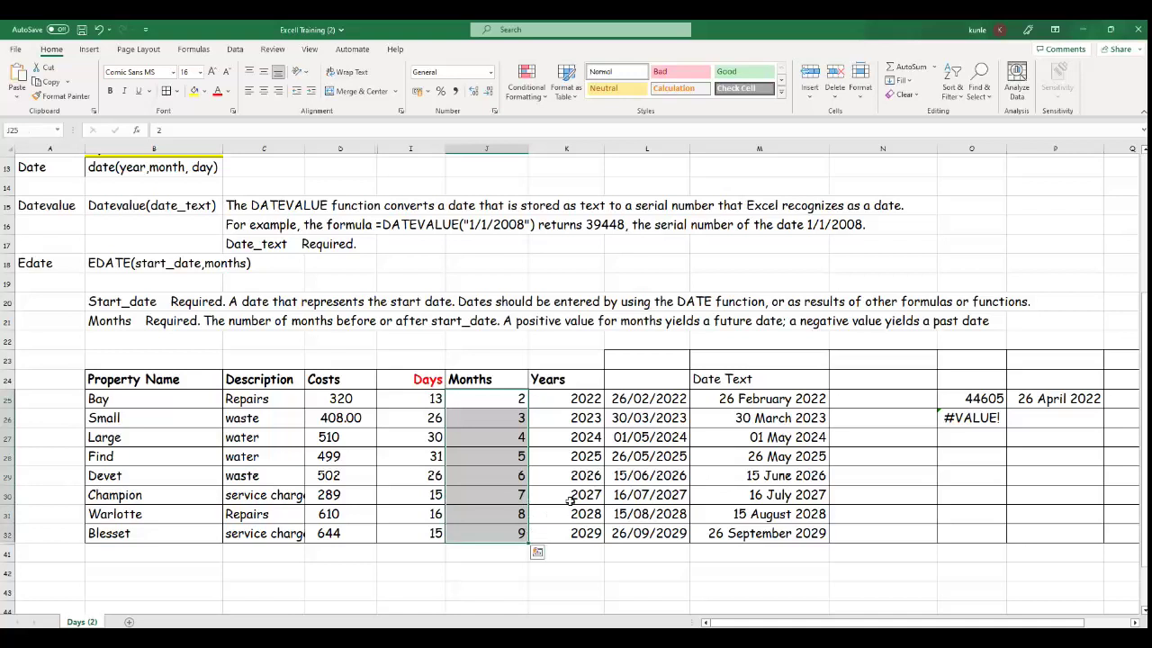
left_click(520, 398)
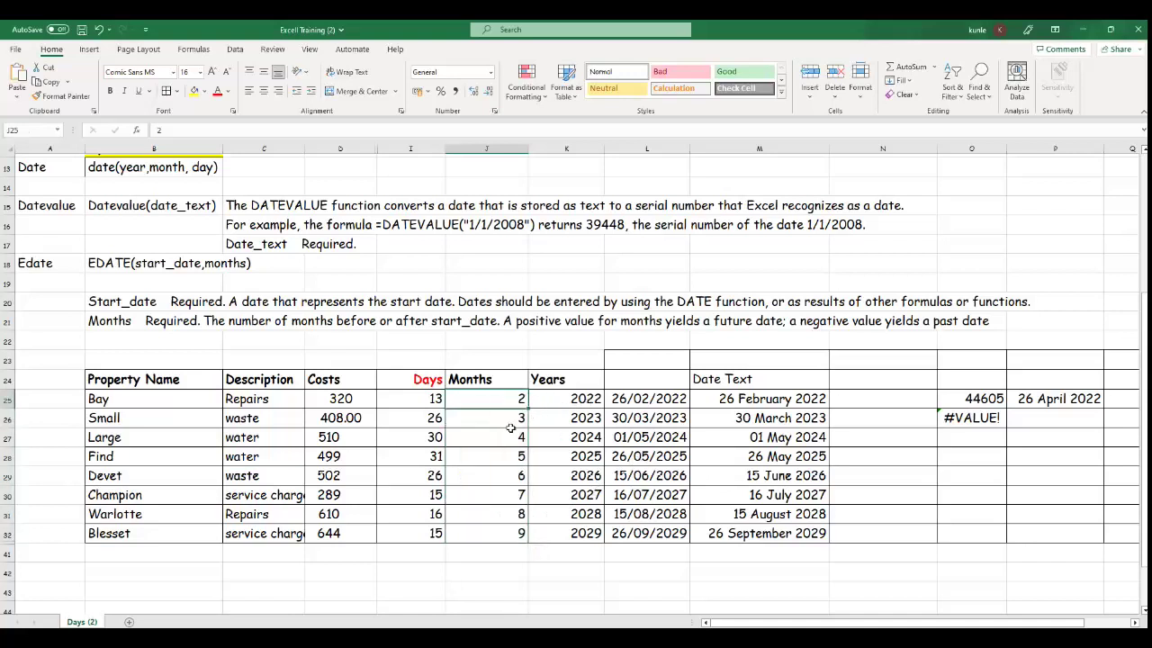
left_click_drag(493, 392, 500, 453)
left_click(650, 456)
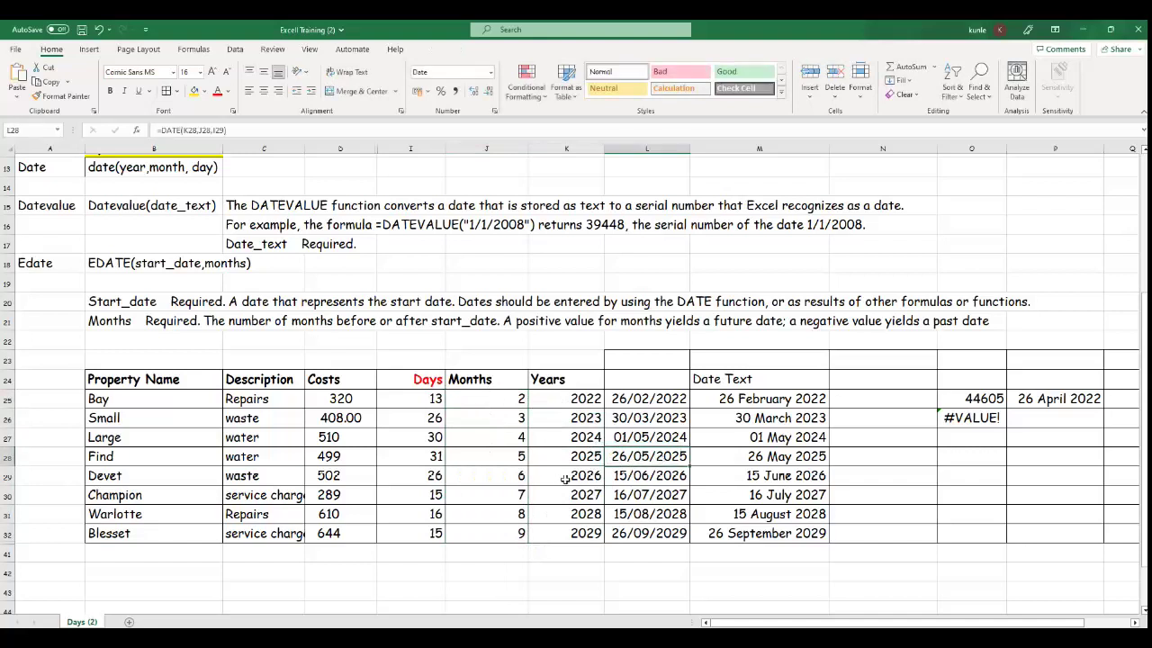
left_click(518, 518)
left_click(517, 536)
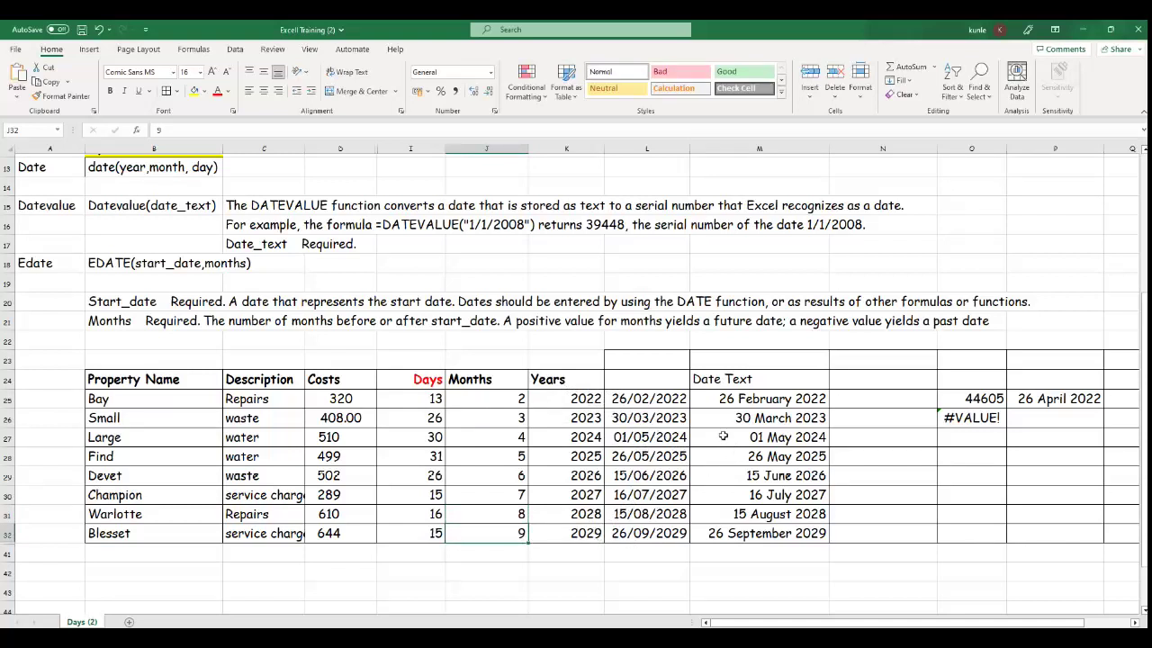
left_click(878, 382)
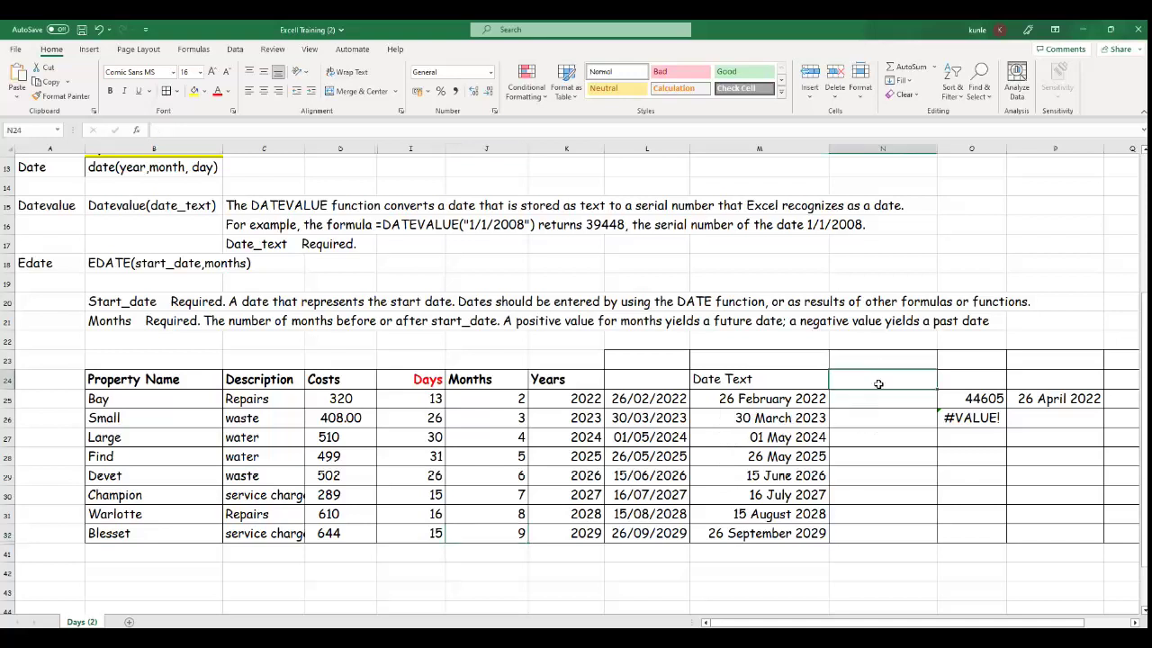
Step: Delete the leftover test results in O25:P26
key("Right")
key("Right")
key("Left")
key("Left")
key("Right")
key("Right")
key("Right")
key("Right")
key("Right")
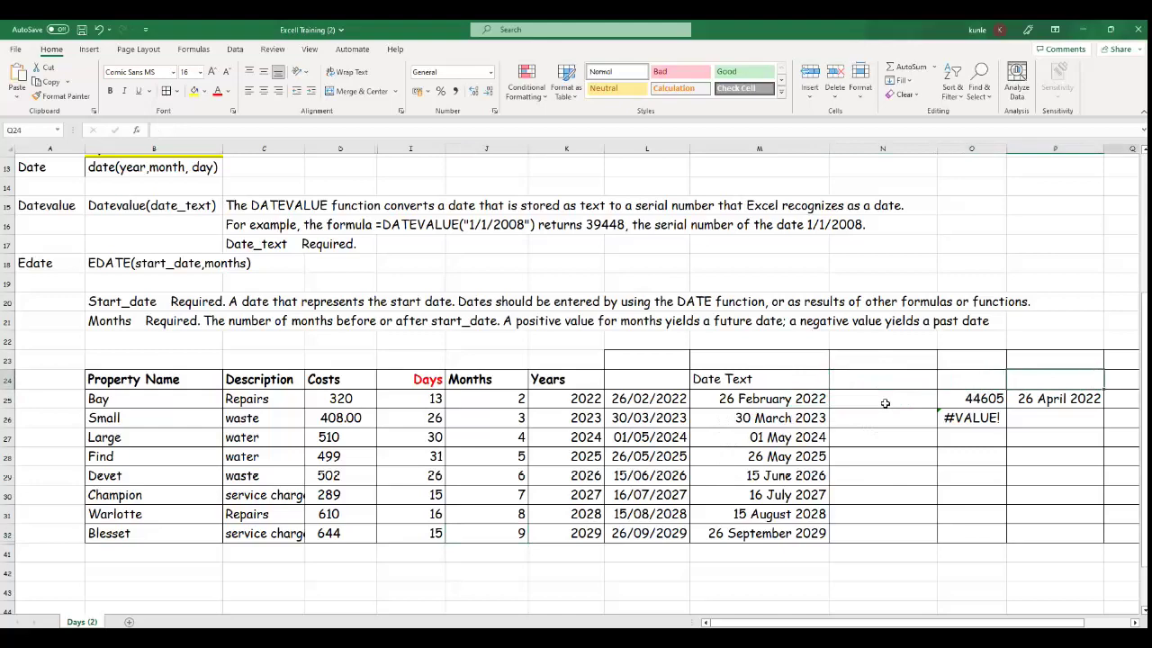
left_click_drag(779, 396, 841, 423)
key("Delete")
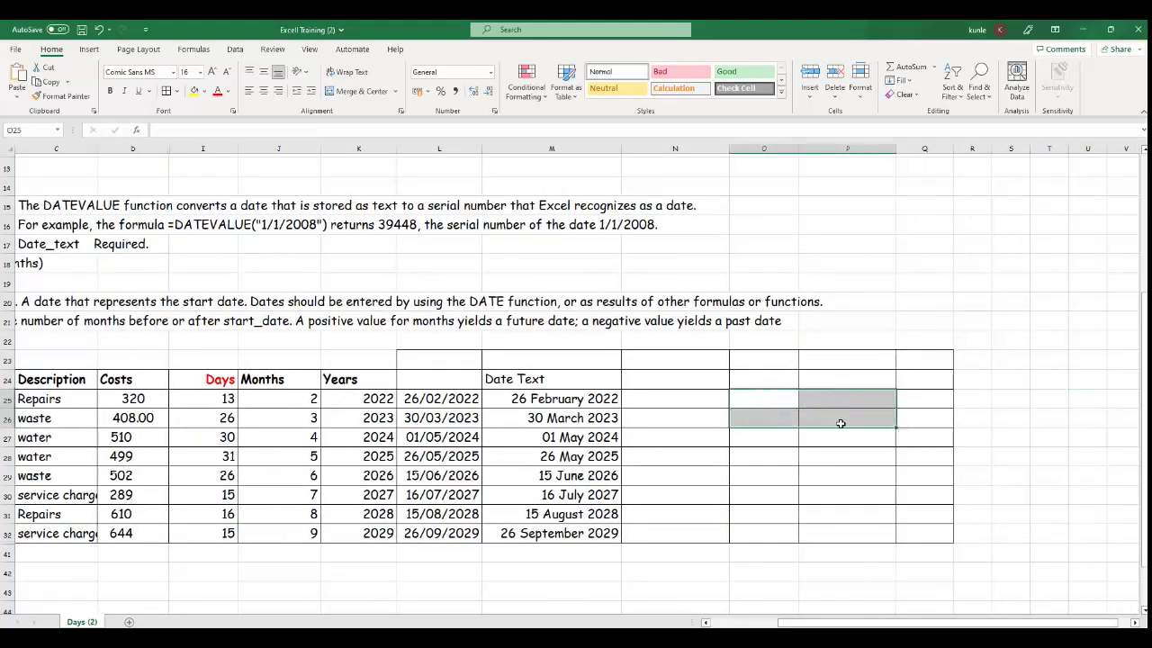
Step: Enter the heading 'Date' in cell N24
left_click(690, 379)
type("=")
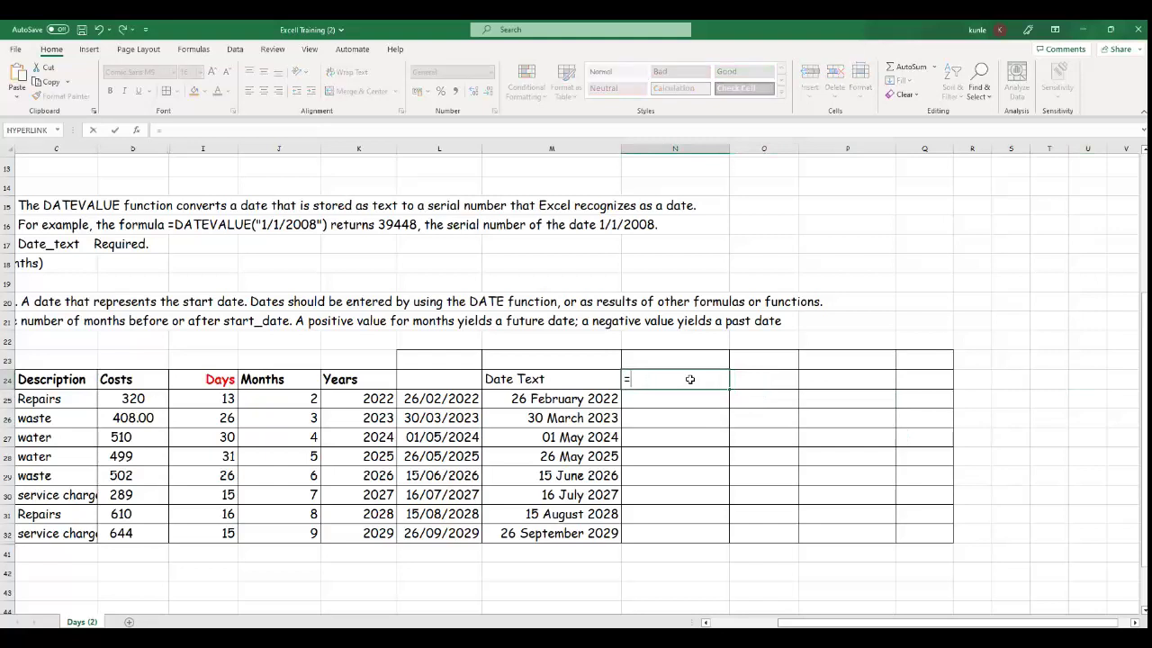
key("BackSpace")
type("dATE")
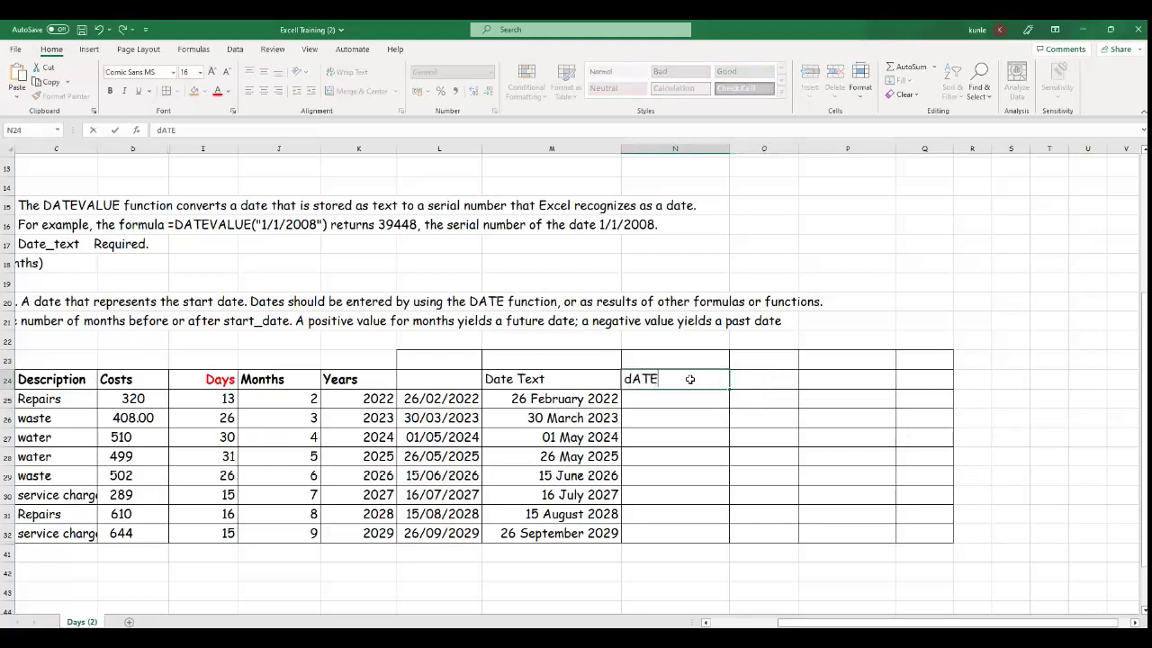
key("BackSpace")
key("BackSpace")
key("BackSpace")
type("D")
key("BackSpace")
key("BackSpace")
type("Date")
key("Return")
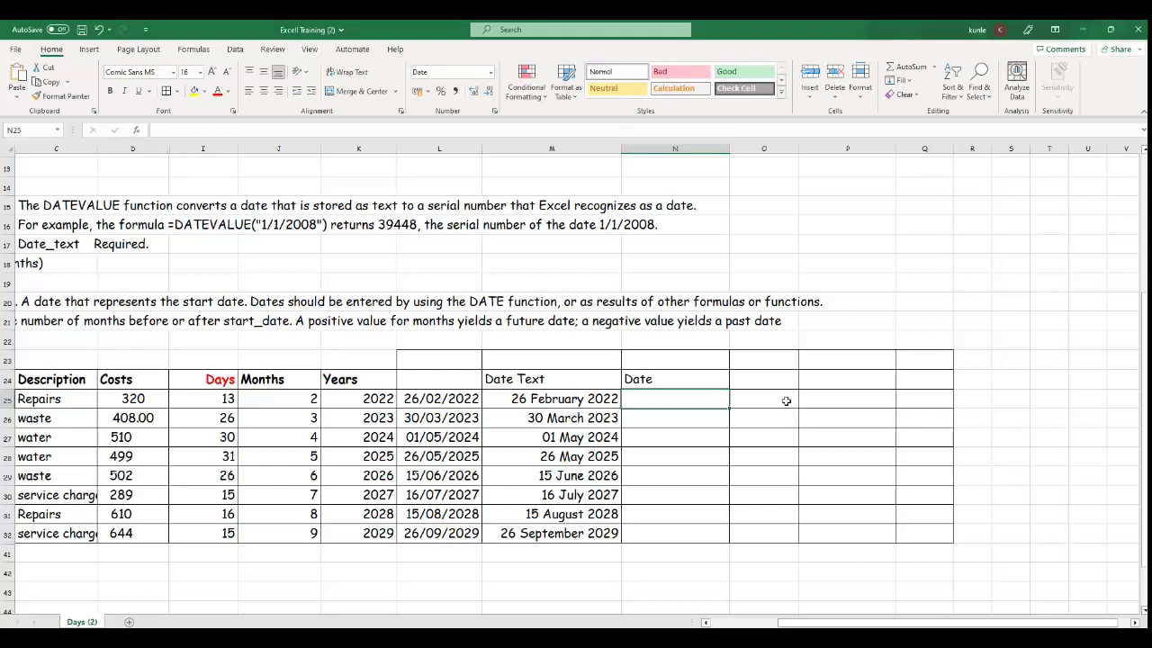
Step: Enter =DATE(K25,J25,I25) in N25 and widen column N to show 13 February 2022
type("=")
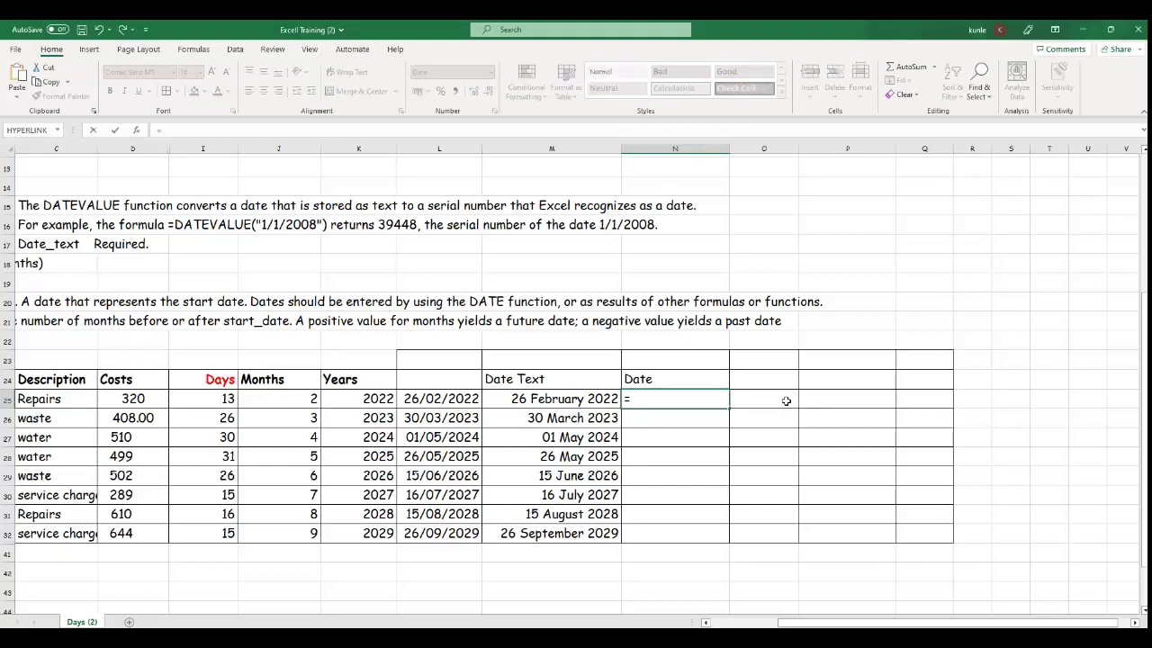
type("date")
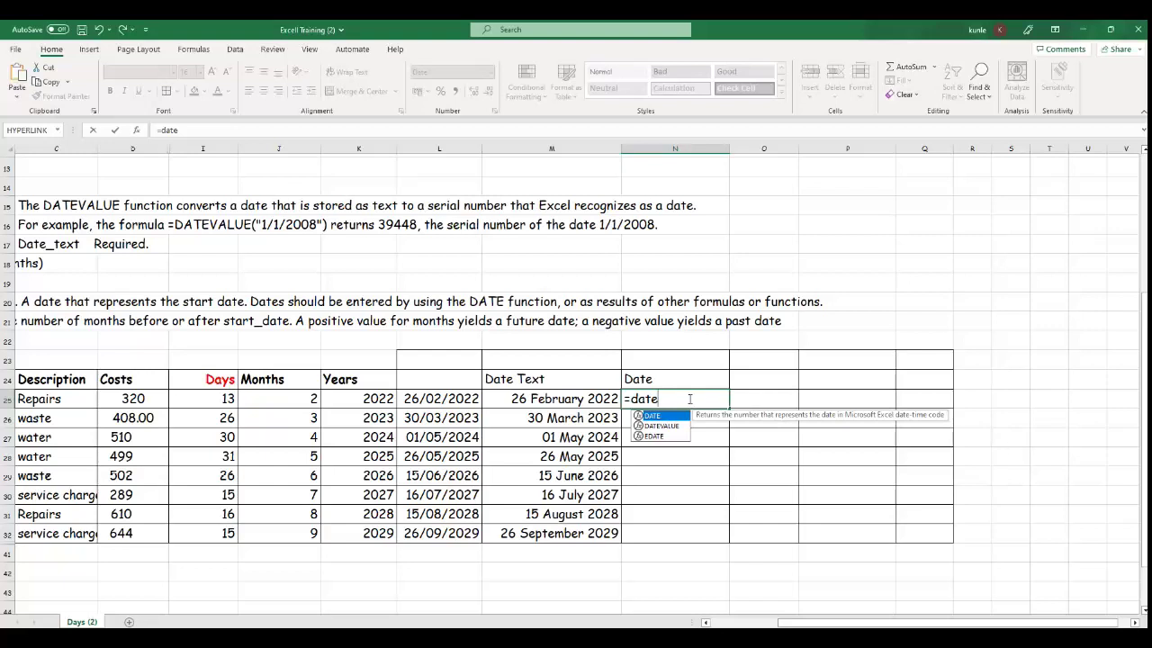
type("(")
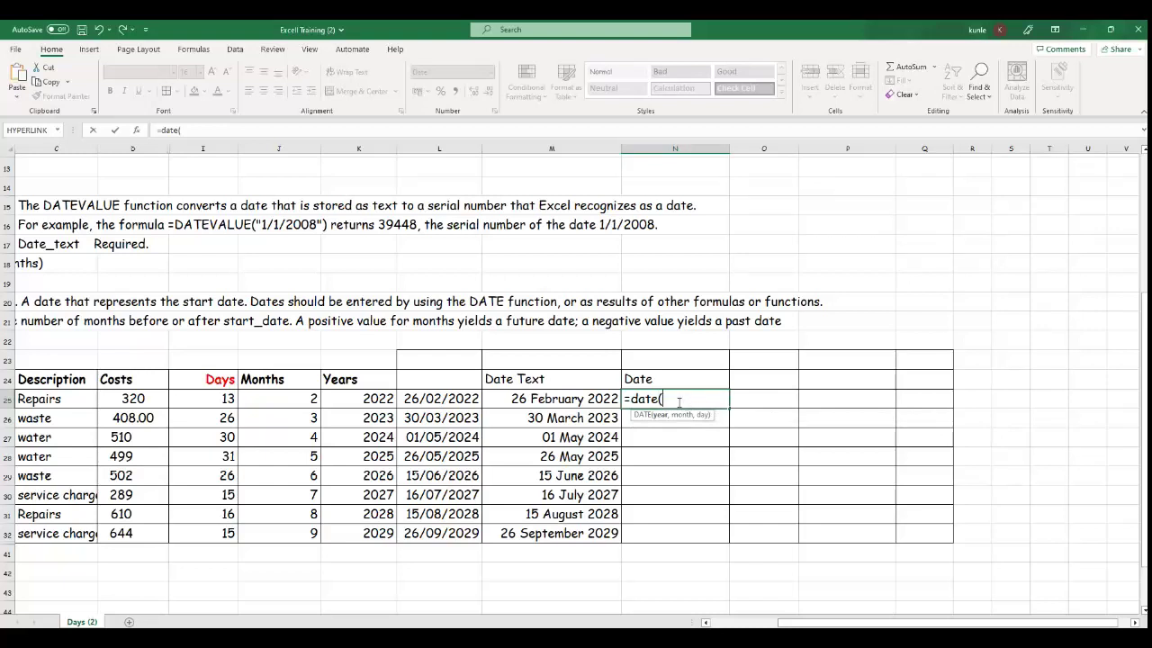
left_click(377, 398)
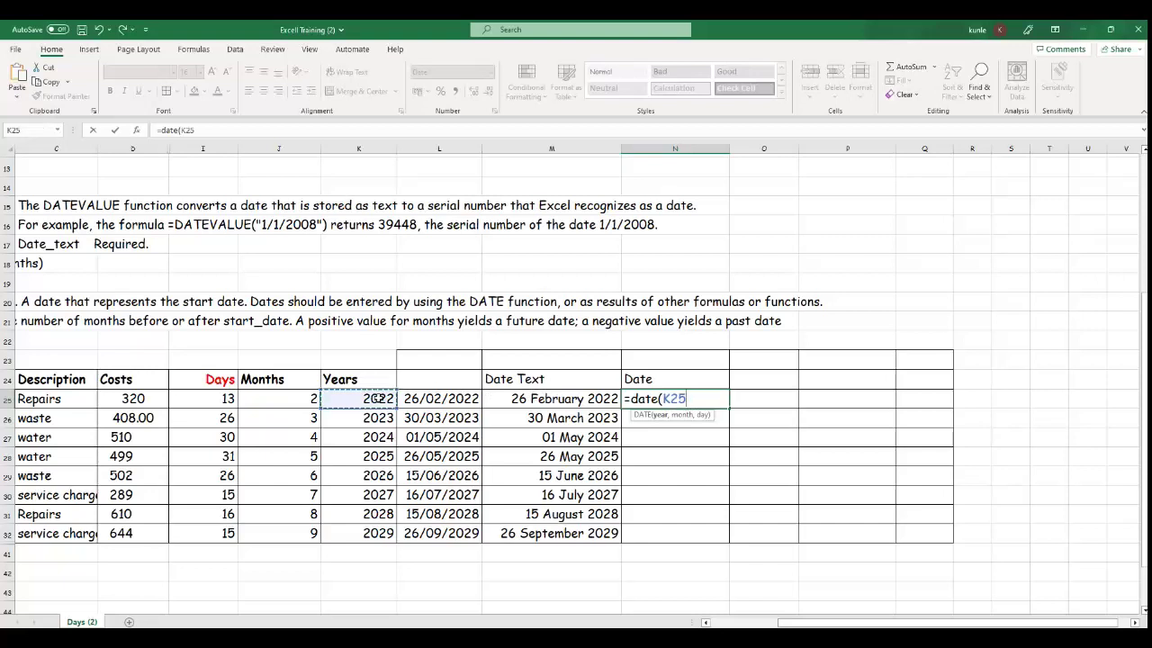
type(",")
left_click(302, 402)
type(",")
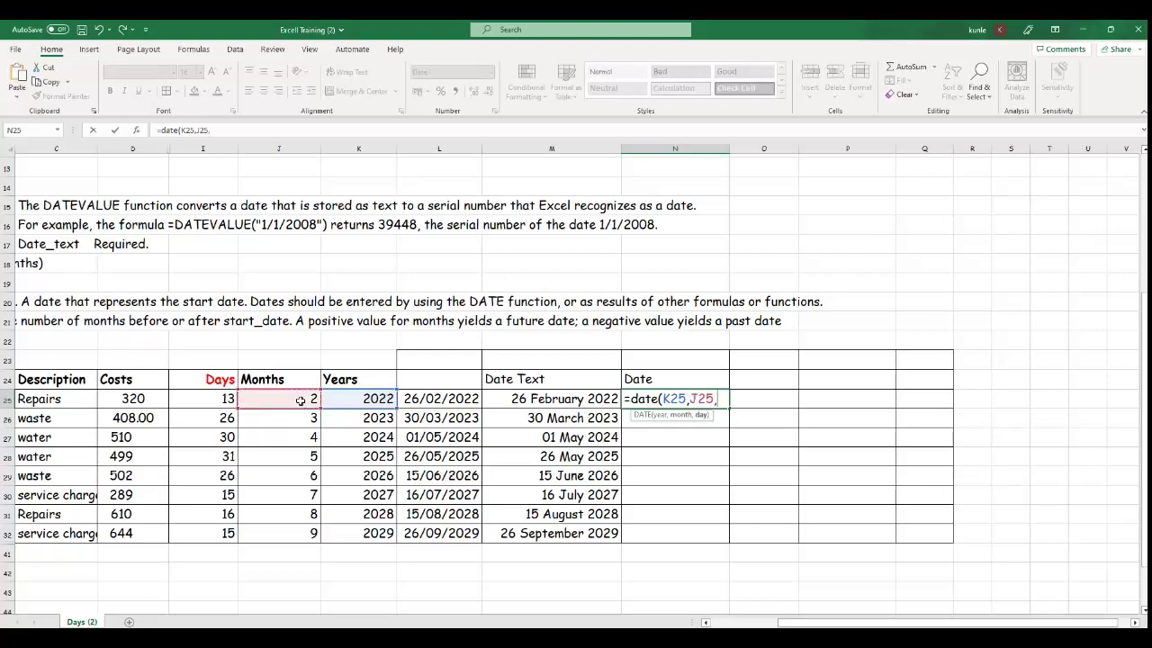
left_click(216, 398)
key("Return")
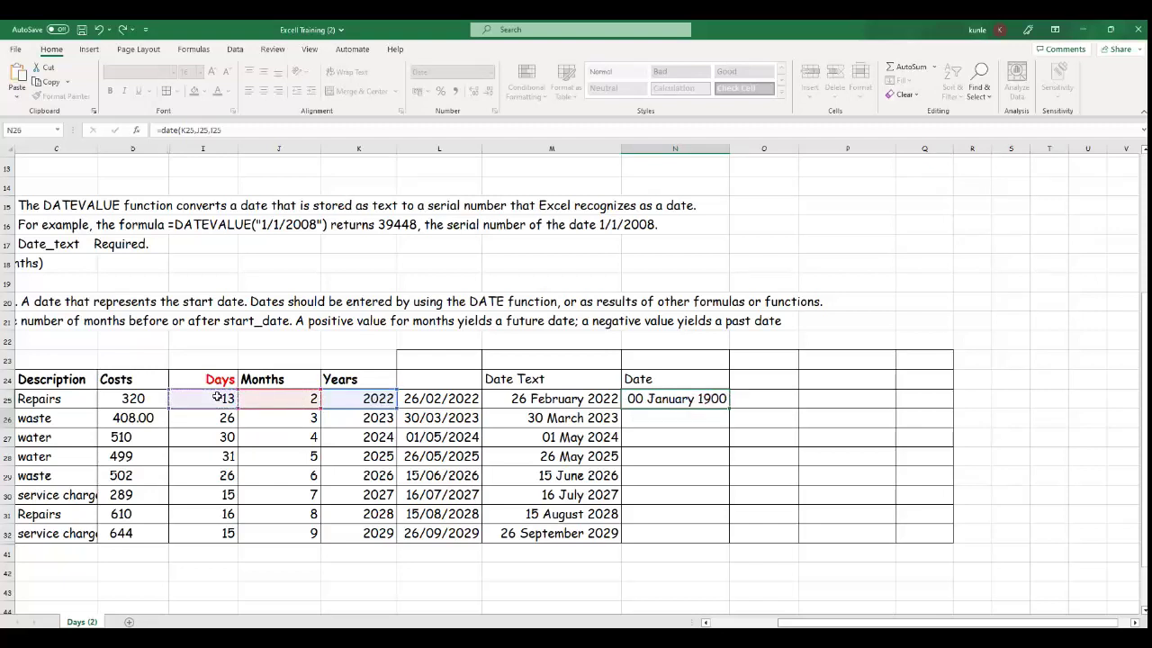
left_click_drag(729, 149, 761, 150)
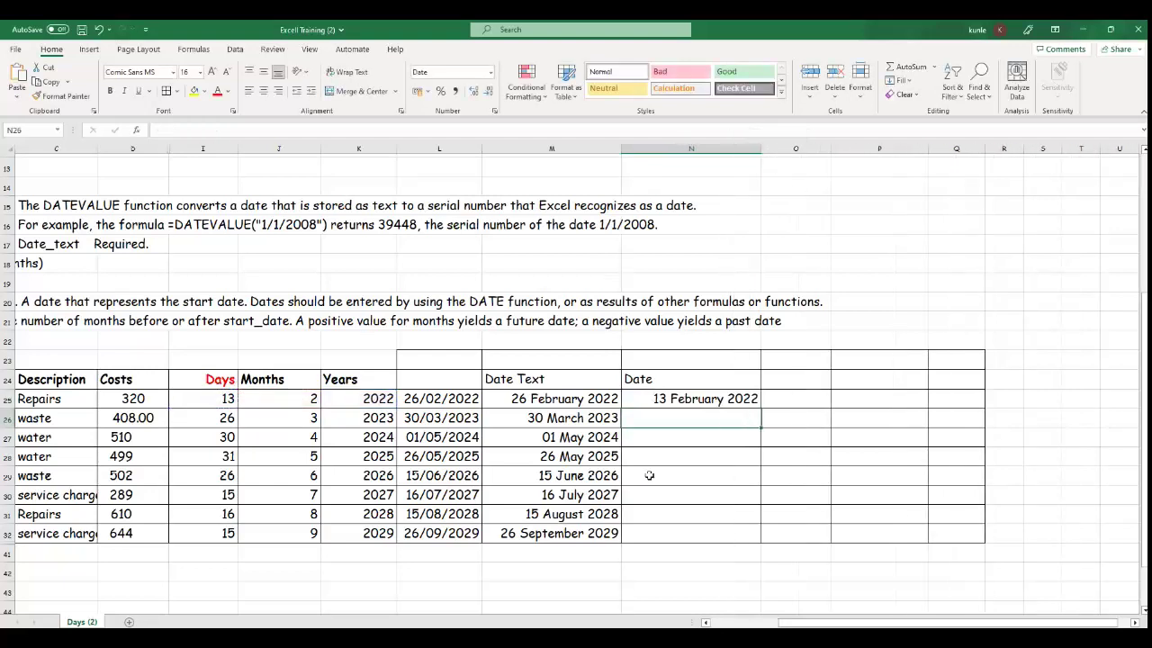
left_click(733, 399)
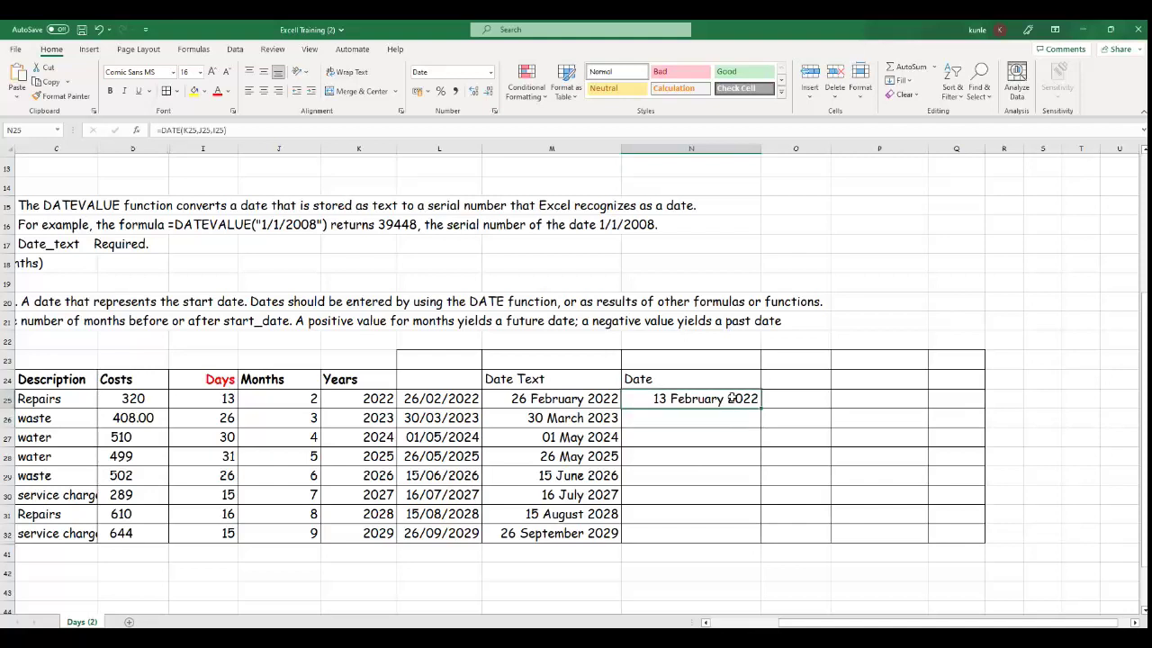
Step: Format N25 as the *14/03/2012 date type and fill its formula down to N32
right_click(733, 399)
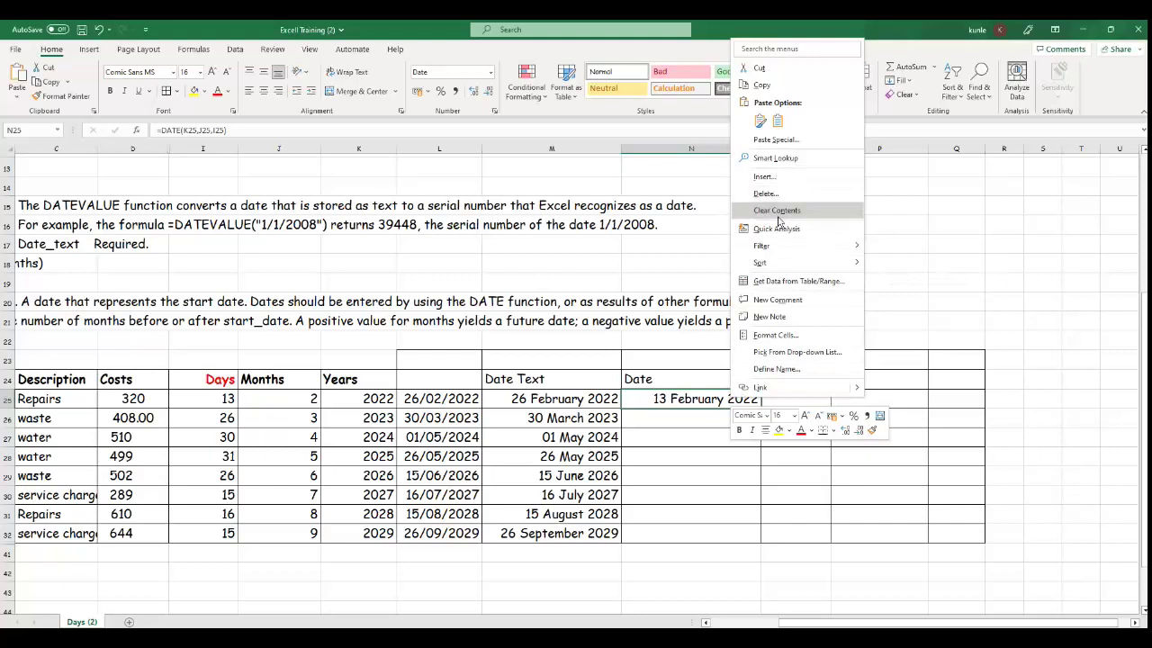
left_click(783, 338)
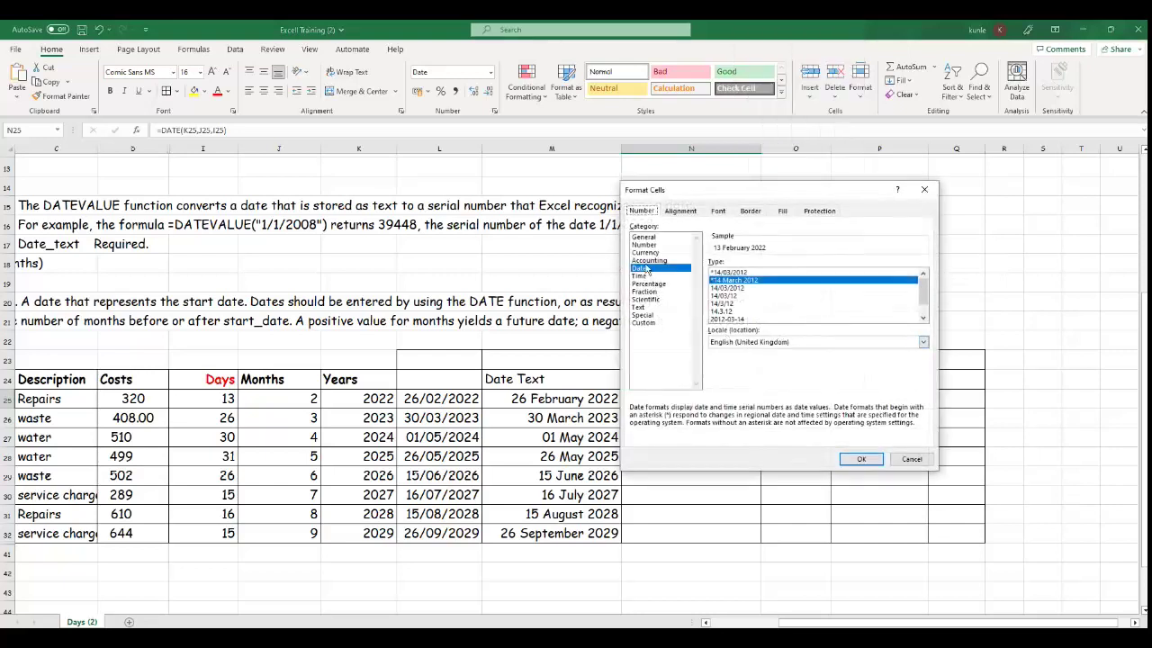
left_click(739, 273)
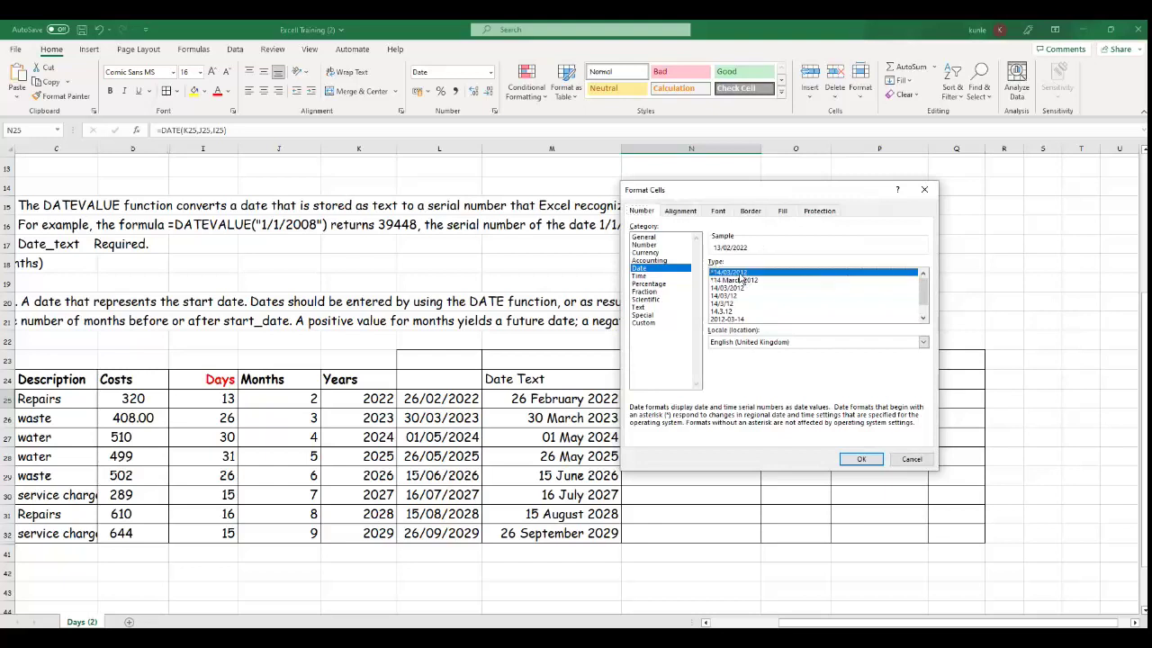
left_click(860, 460)
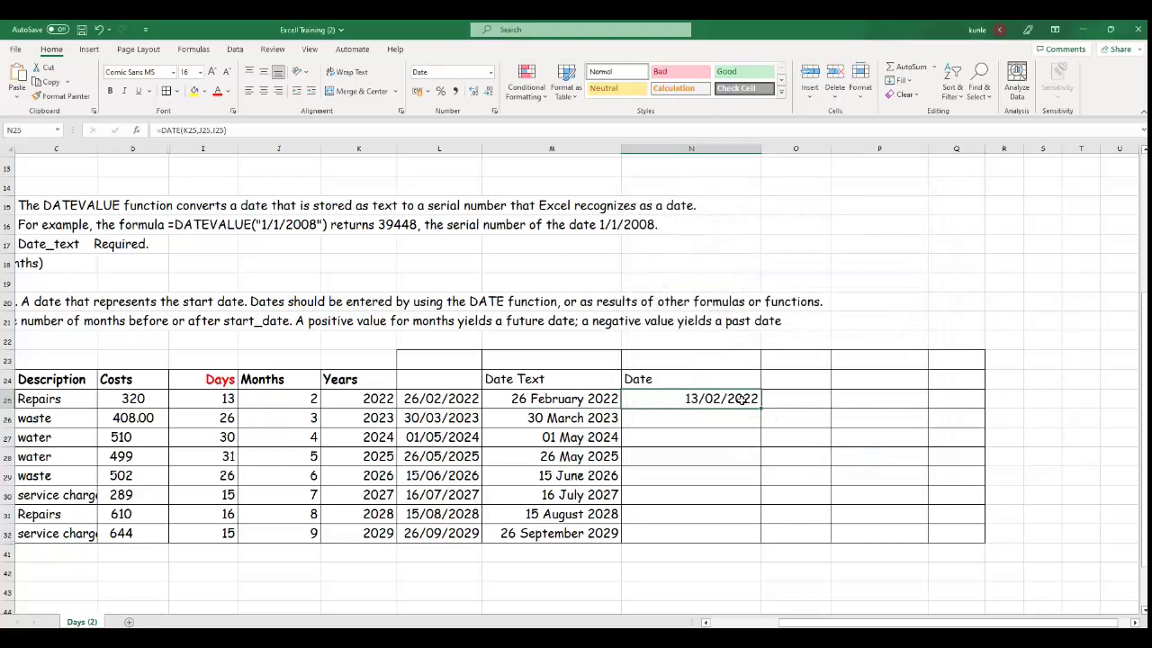
left_click_drag(763, 410, 760, 537)
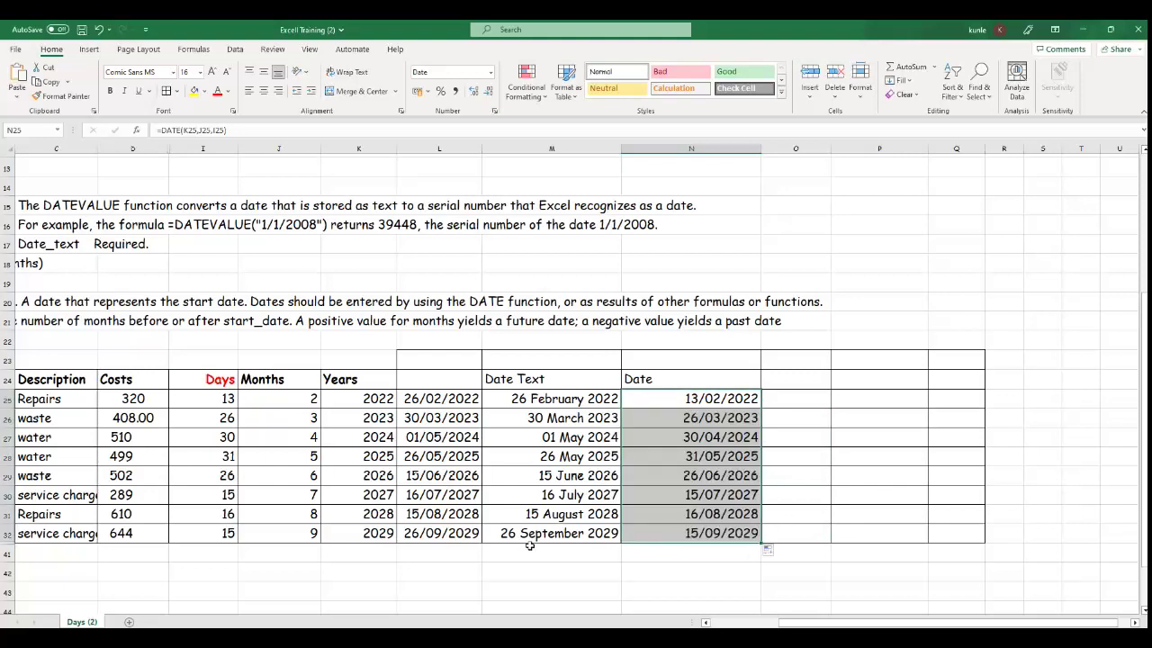
left_click(722, 534)
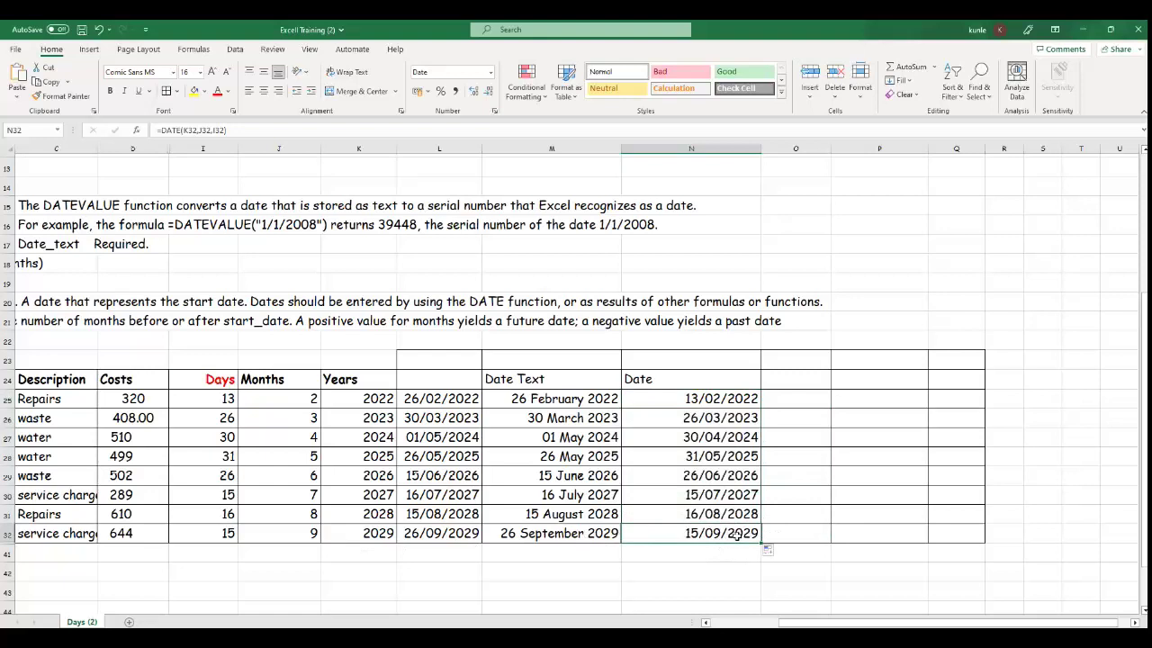
Step: Make O24 reference the N24 'Date' heading with =N24
left_click(744, 403)
left_click(727, 381)
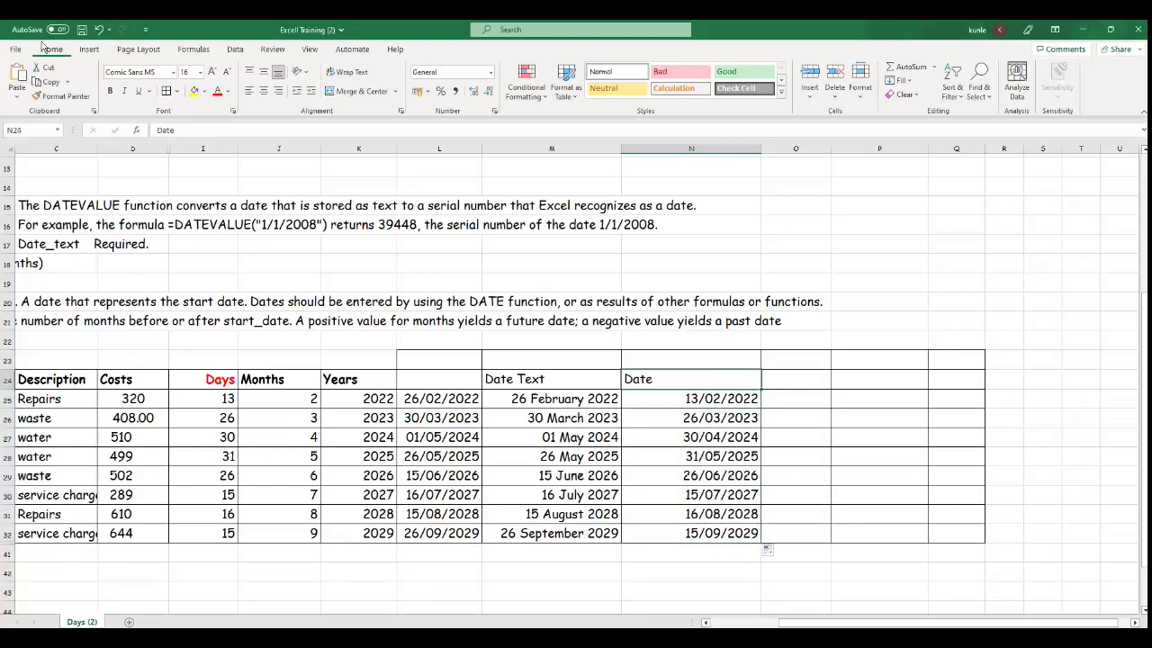
left_click(824, 378)
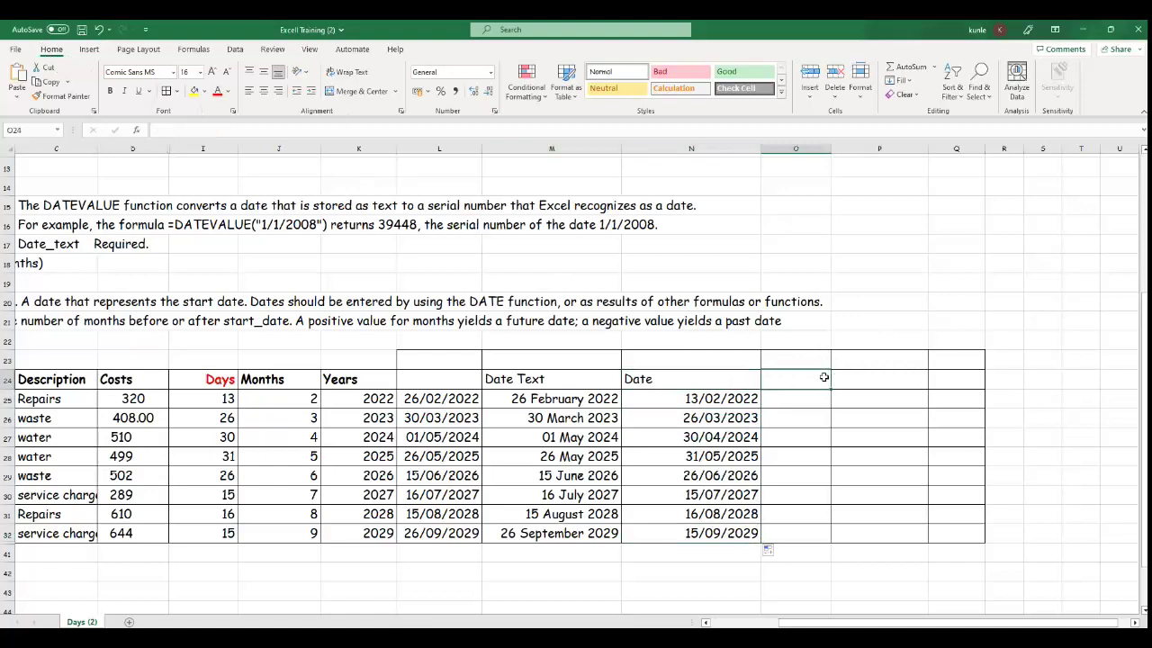
type("=")
key("Left")
key("Return")
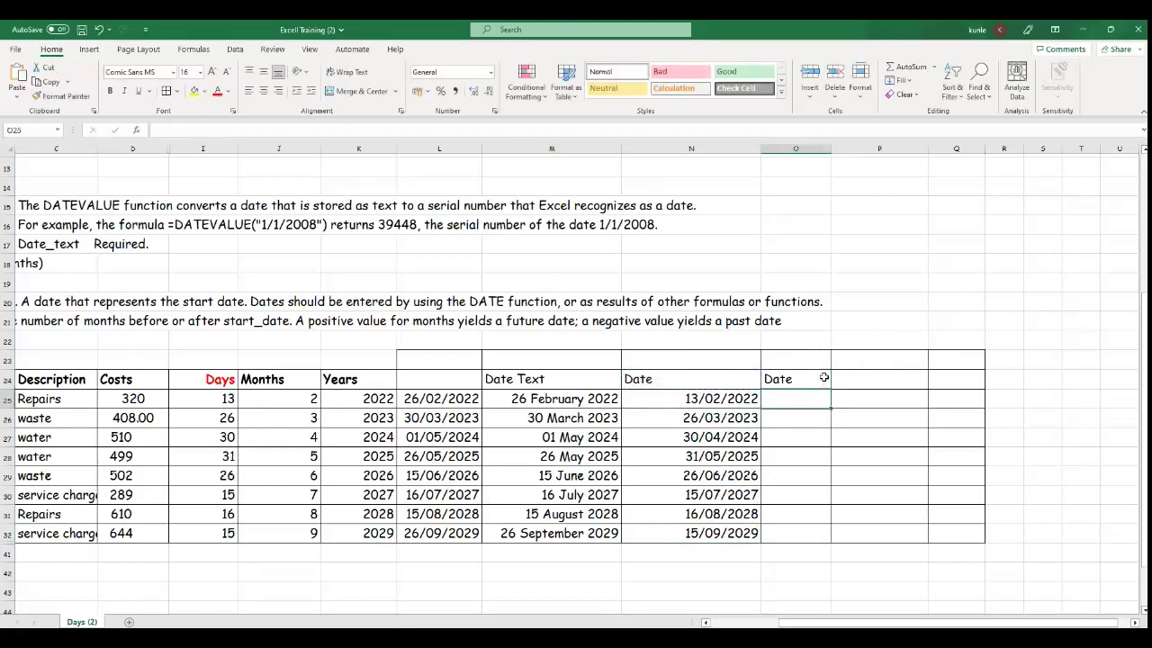
Step: Enter =DATE("2022","3","26") in O25 and widen column O to show 26/03/2022
type("=Da")
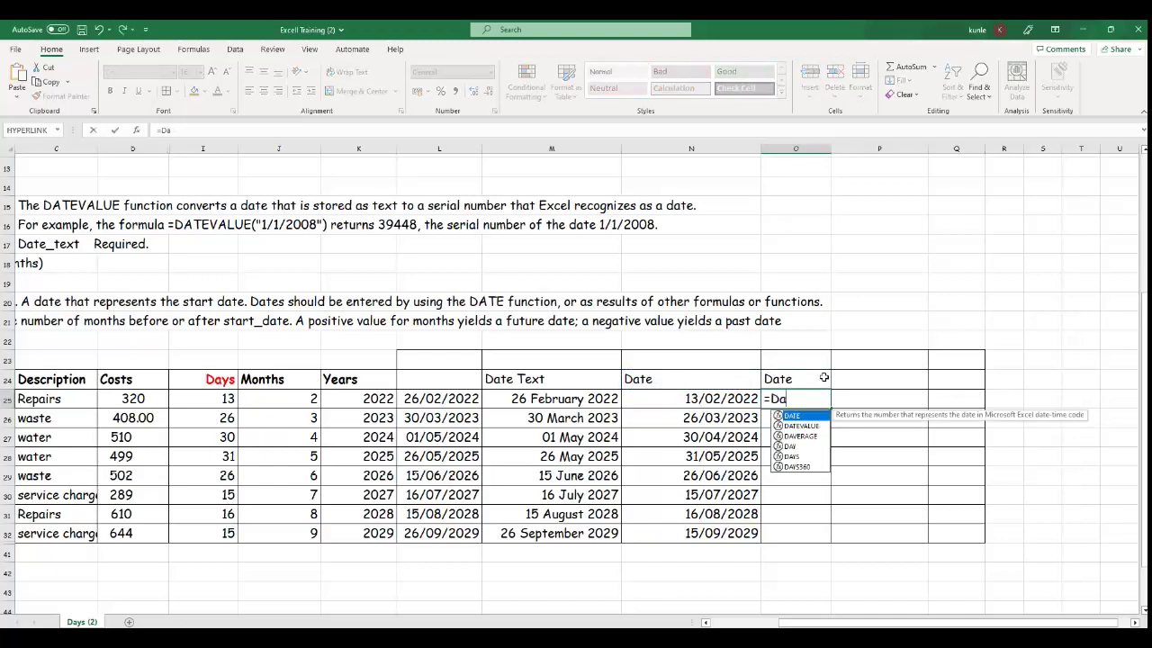
type("te(")
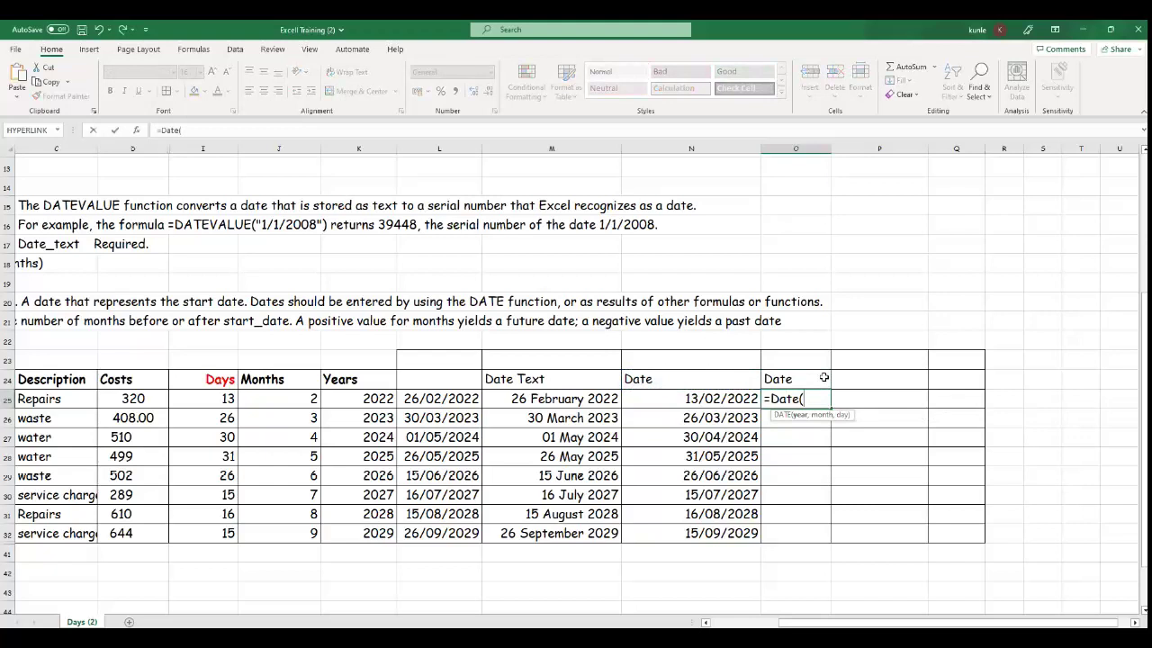
type("\"2022\",")
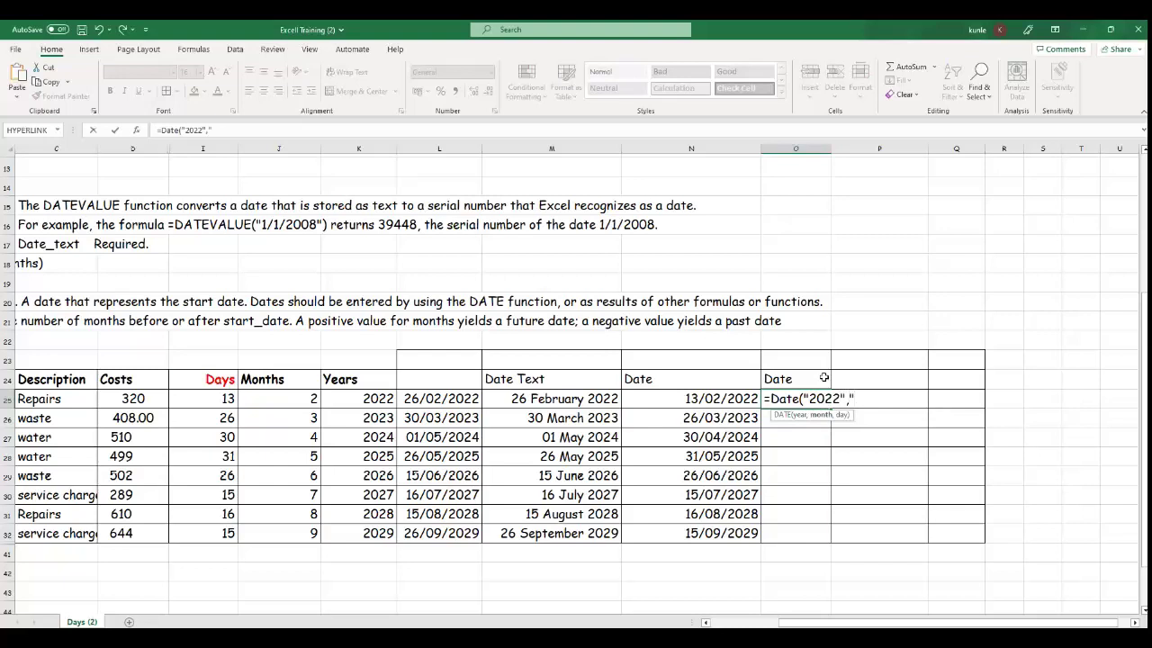
type("\"3\",\"26\")")
key("Return")
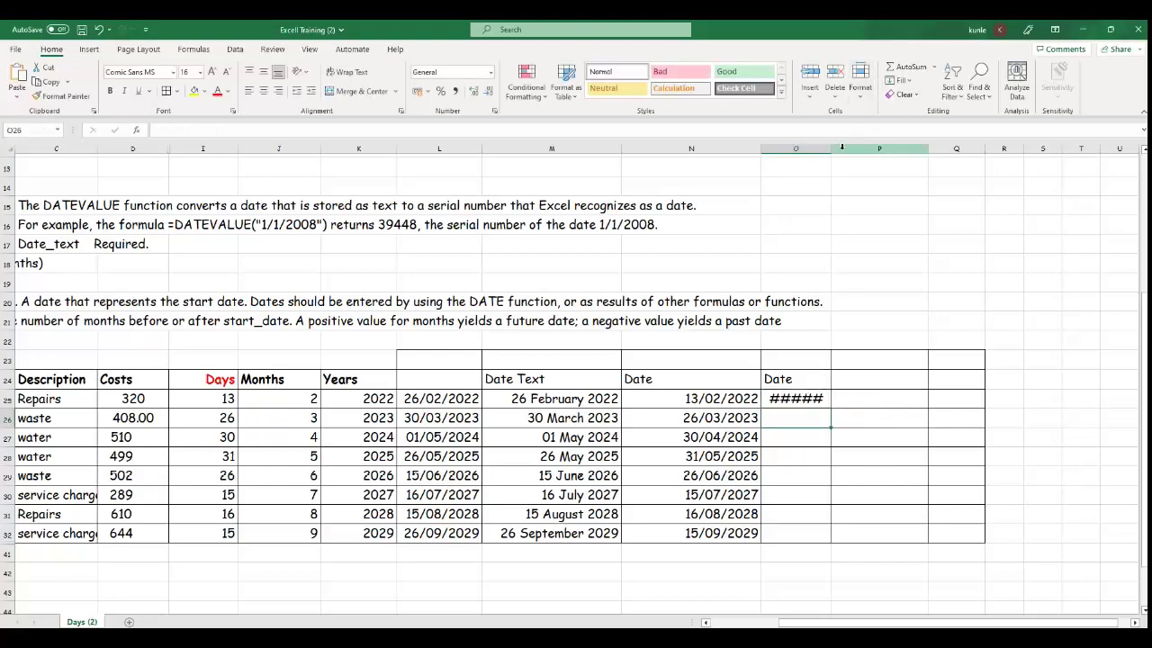
left_click_drag(839, 147, 858, 148)
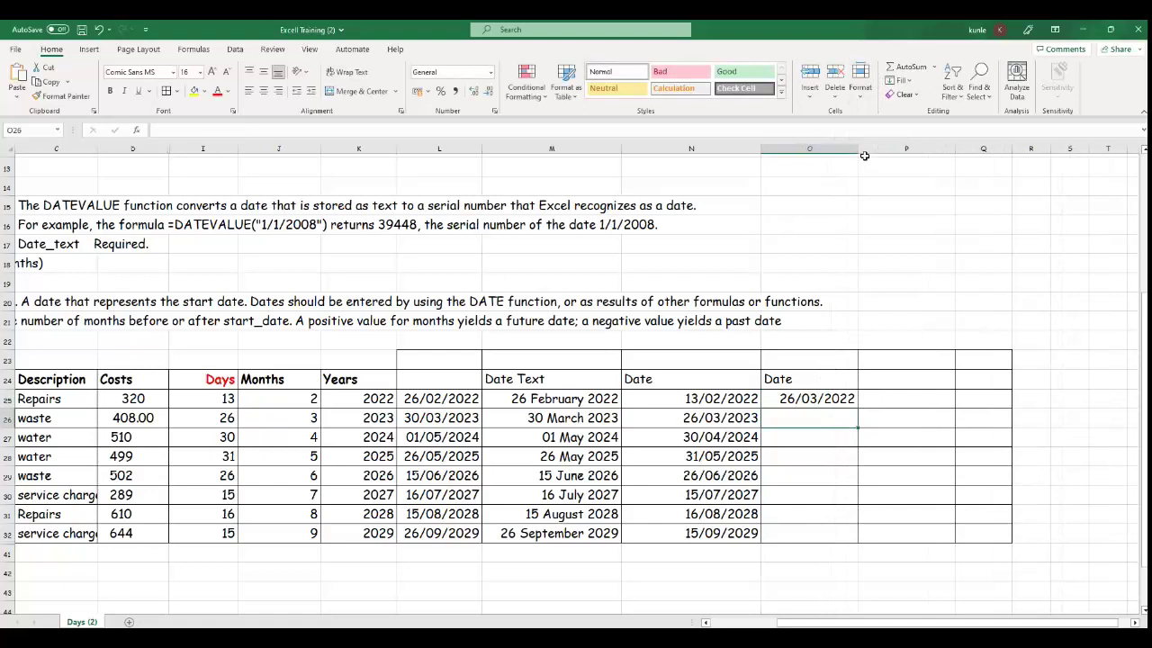
left_click(846, 399)
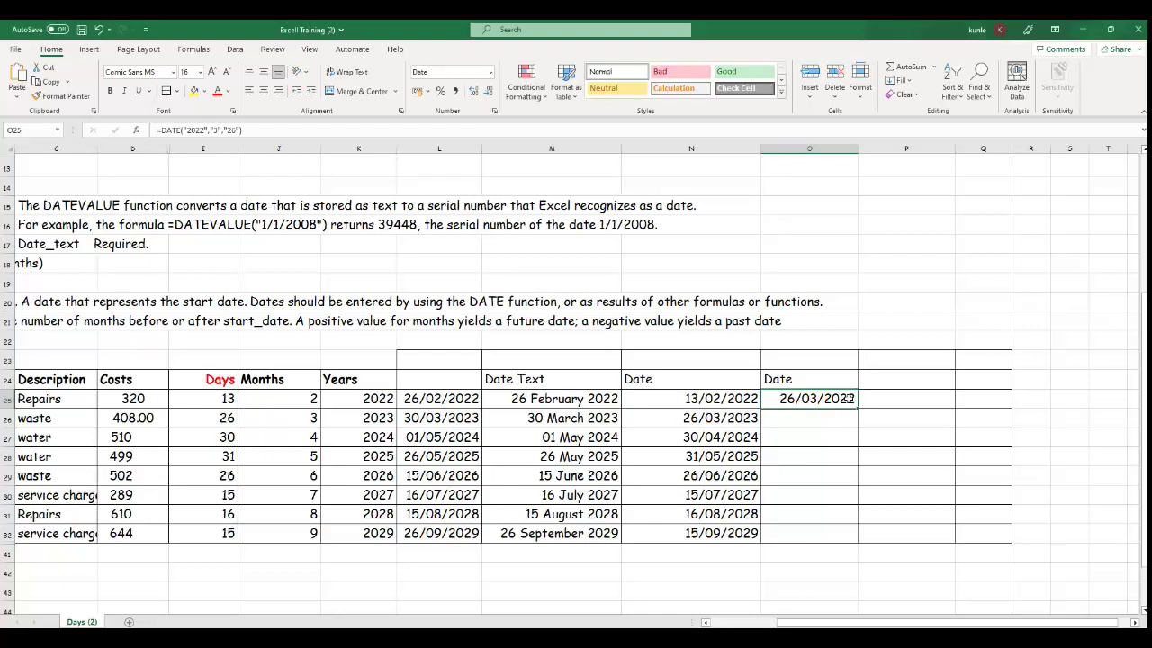
Step: Edit O25's DATE formula to add 3 days to the day argument
left_click(241, 129)
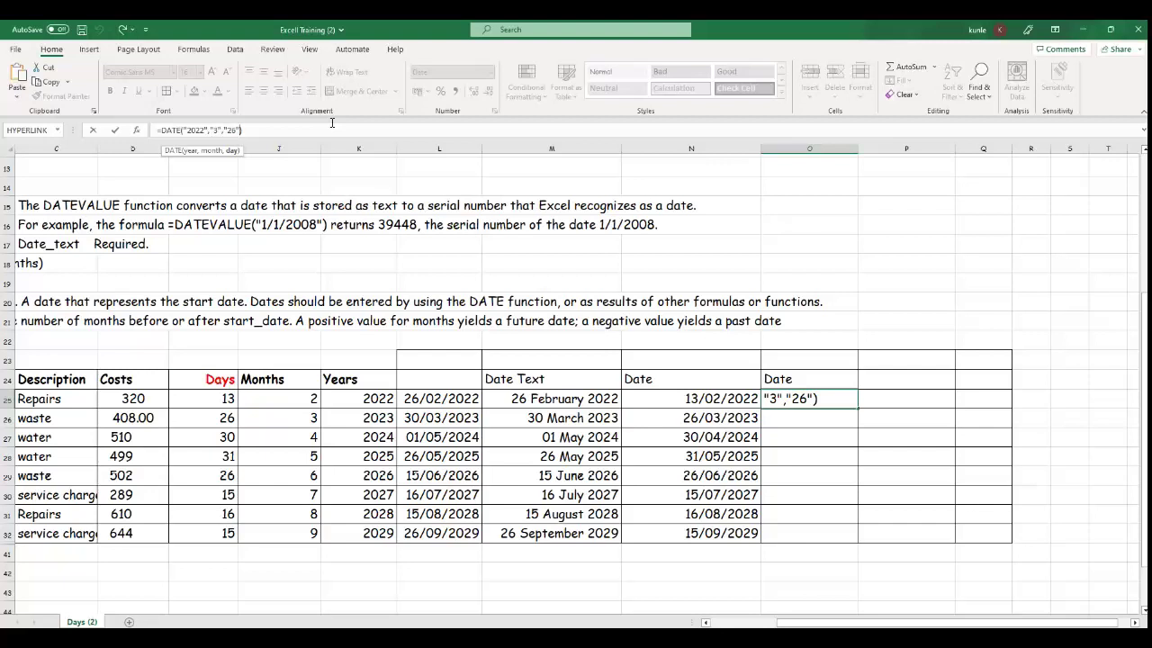
type("+3")
key("Return")
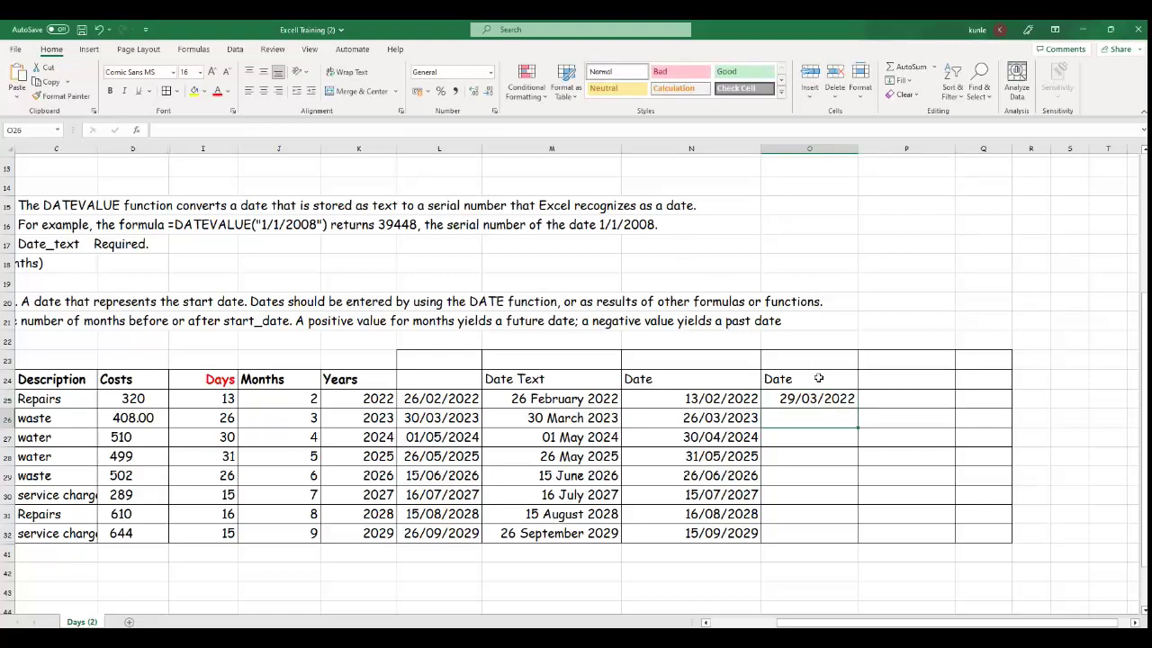
left_click(807, 403)
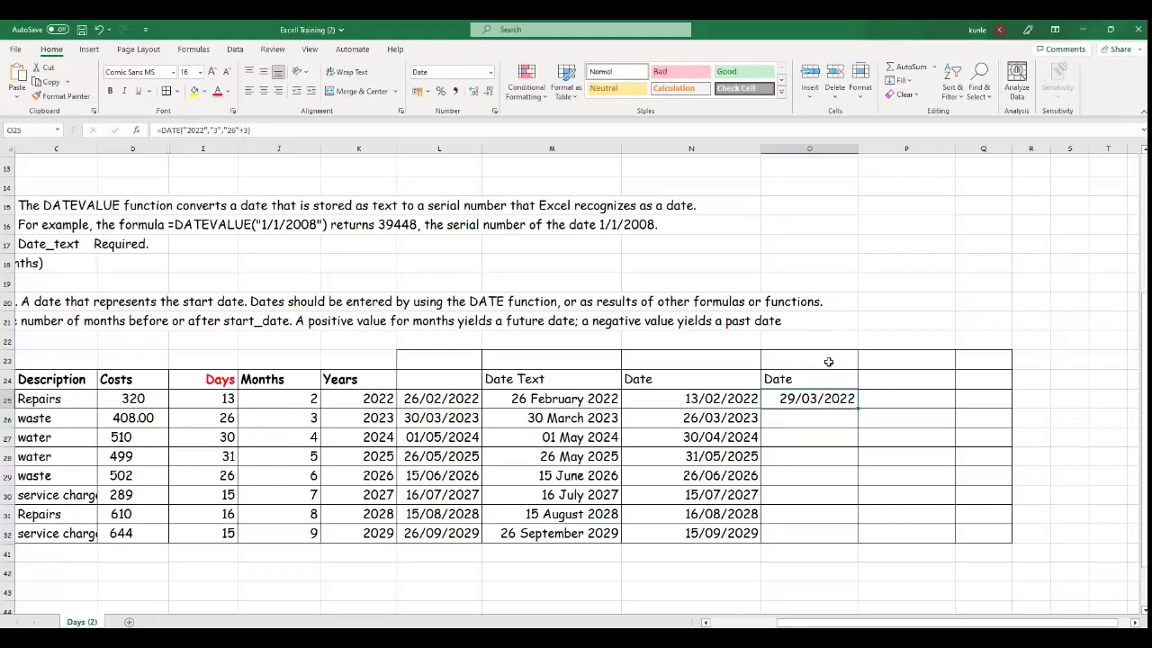
Step: Change O25 to =DATE("2022","3","26"+45) and fill it down through O32
left_click(249, 130)
key("BackSpace")
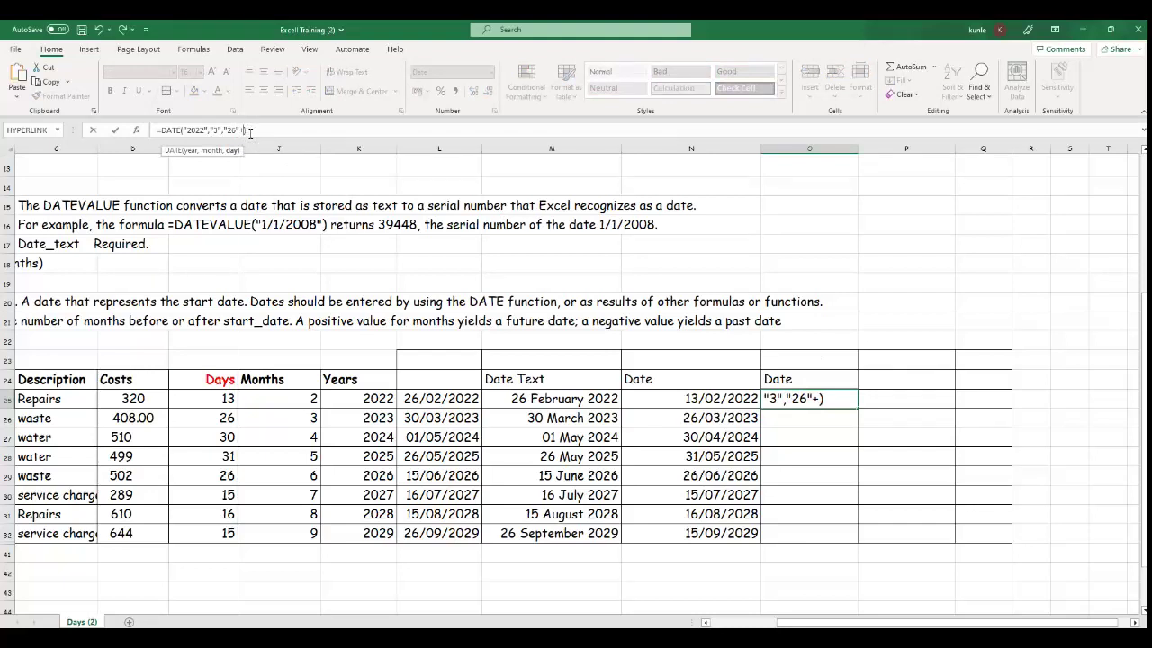
type("45")
key("Return")
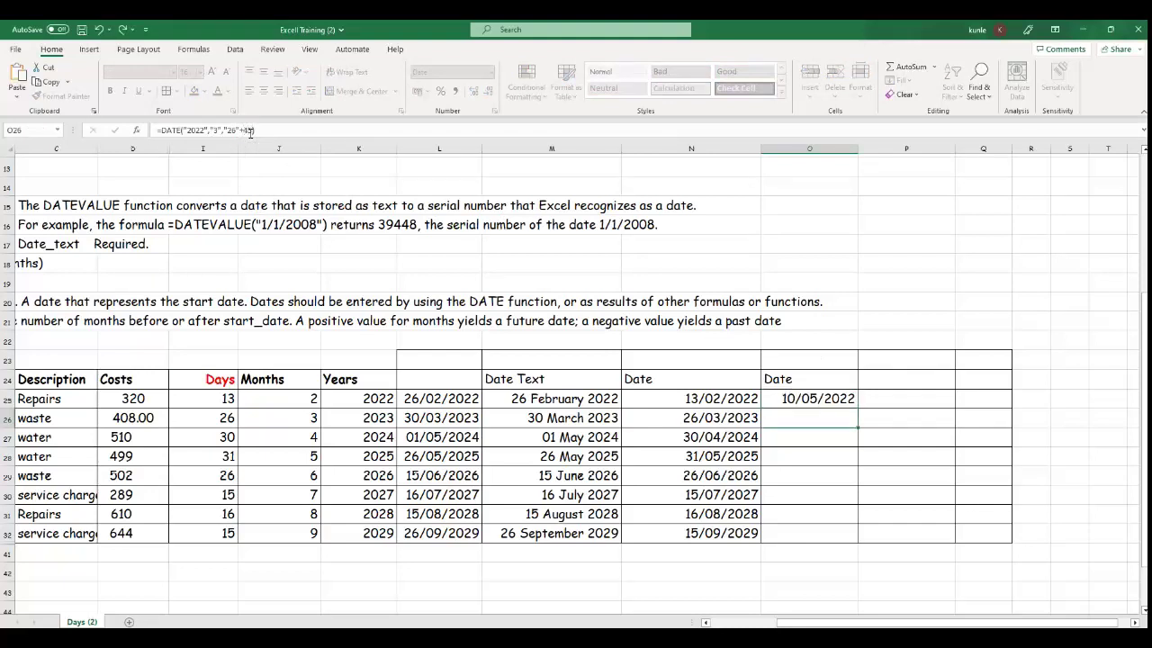
left_click(834, 398)
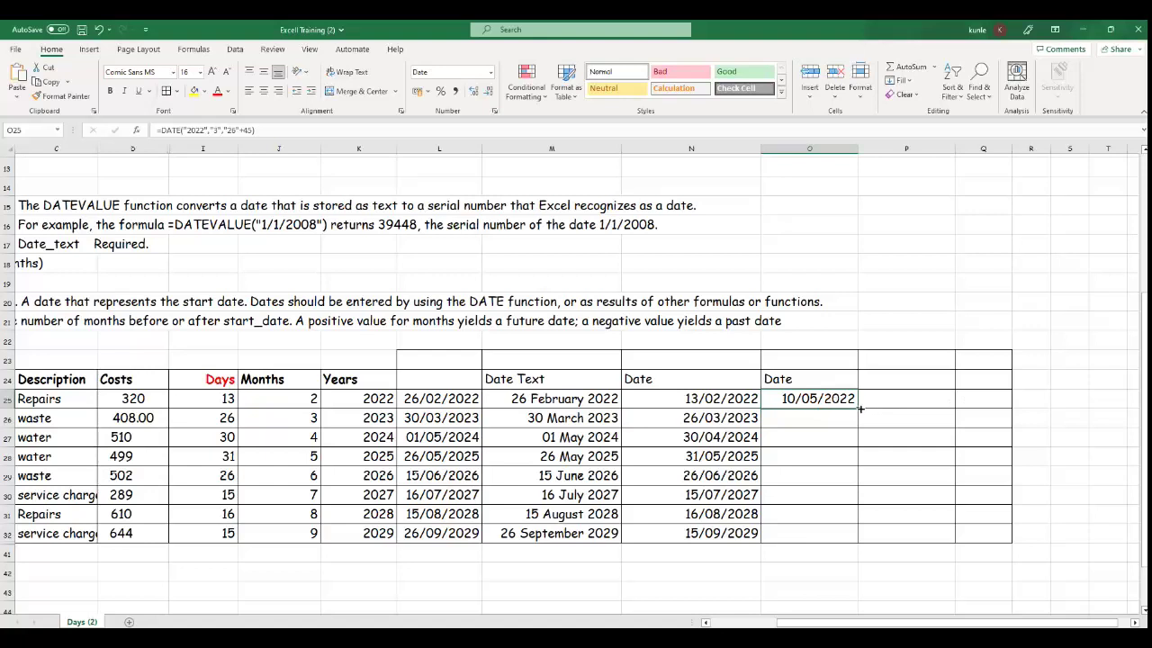
left_click_drag(860, 410, 855, 538)
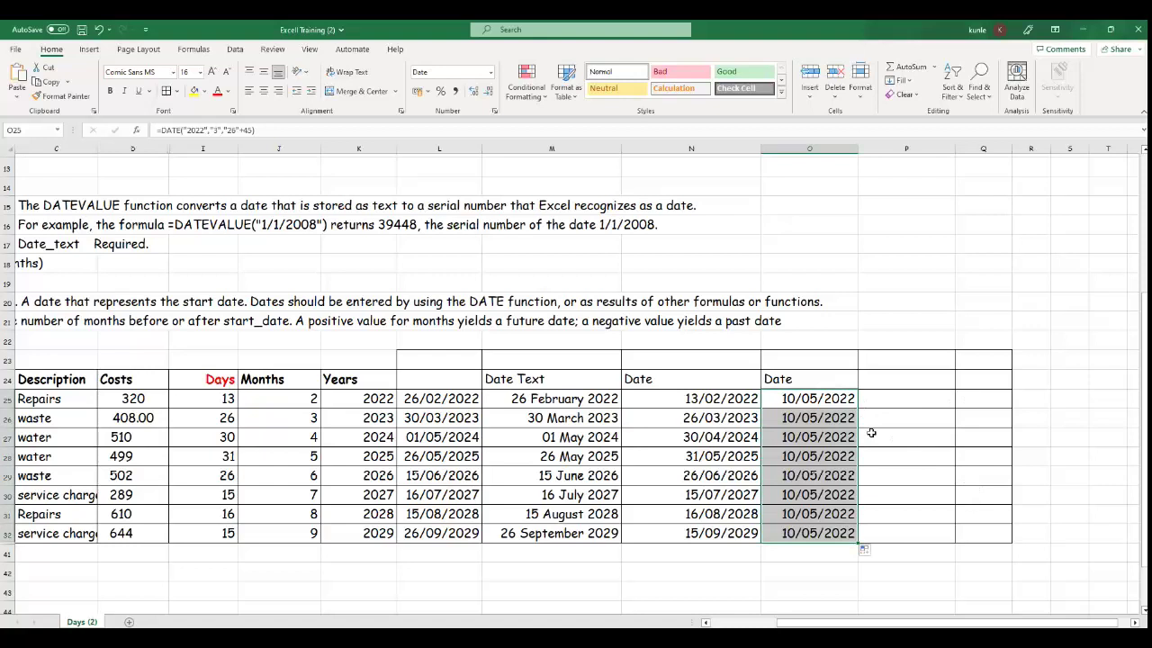
left_click(832, 403)
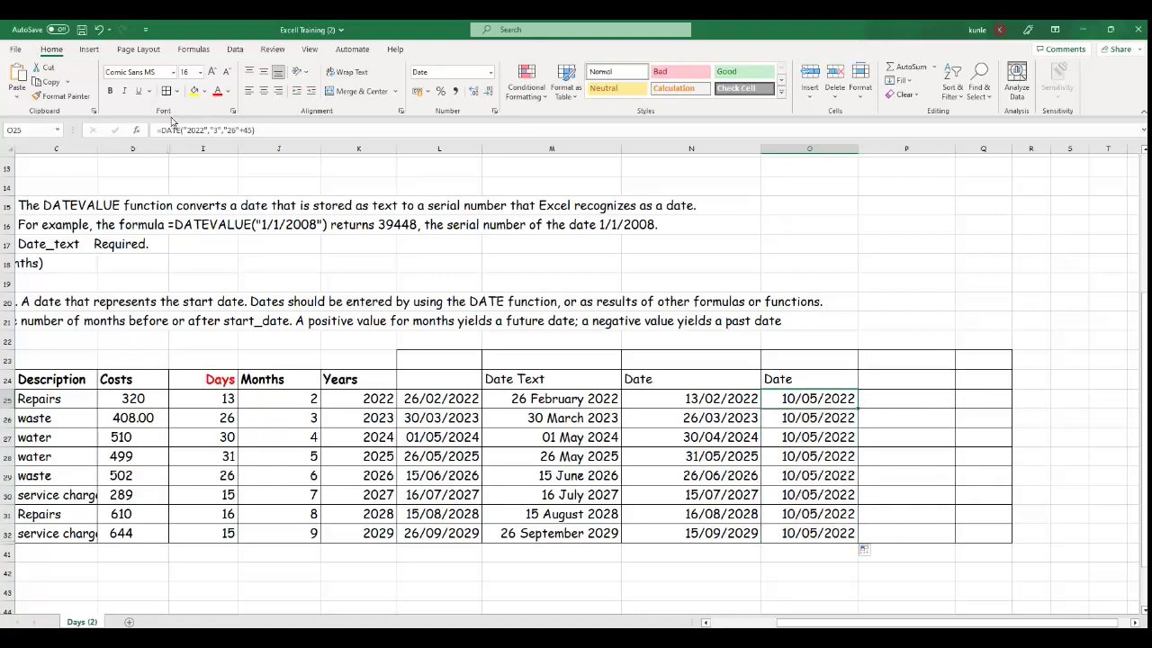
left_click(754, 399)
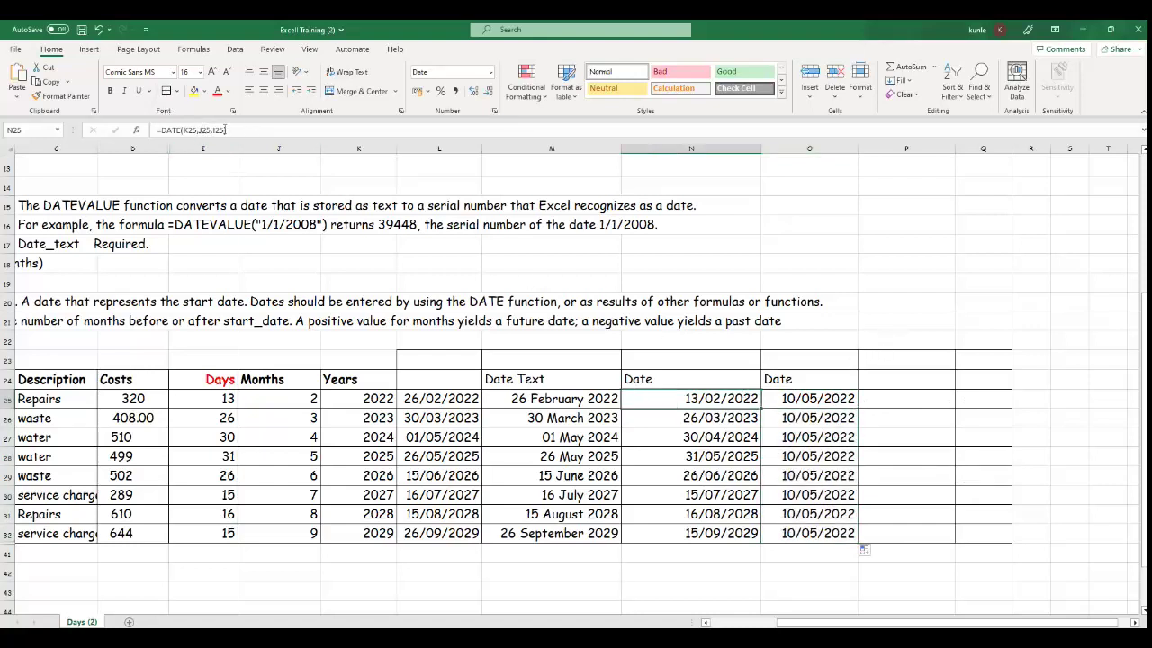
Step: Change N25 to =DATE(K25,J25,I25+30) and fill it down to N32
left_click(227, 130)
type("+")
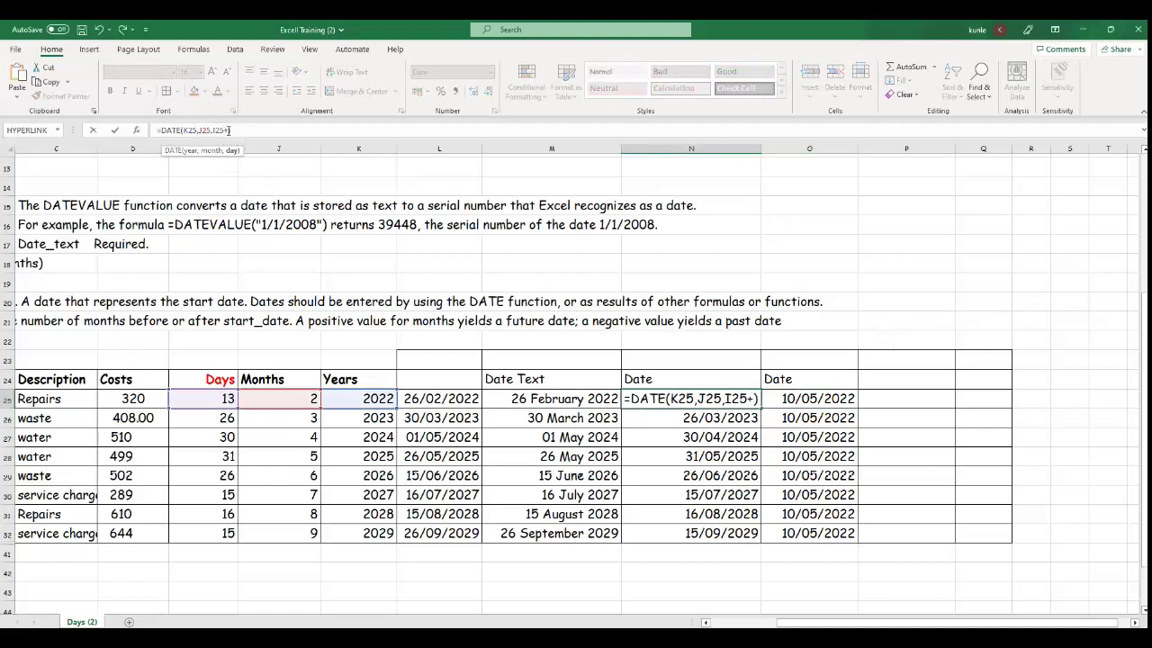
type("30")
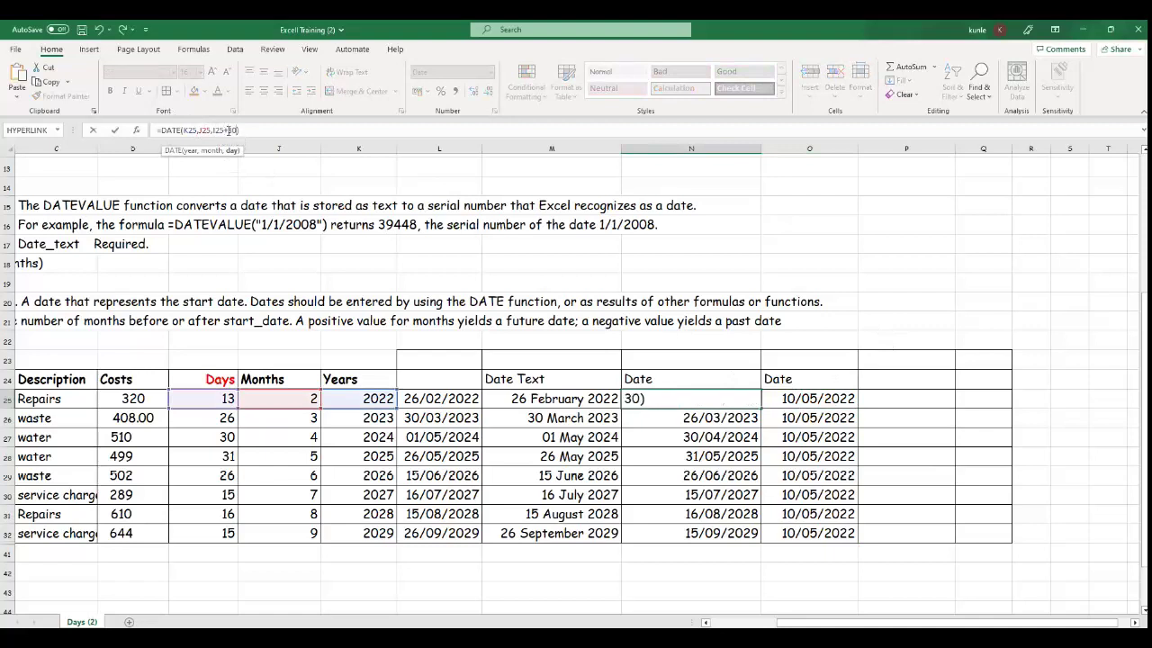
key("Return")
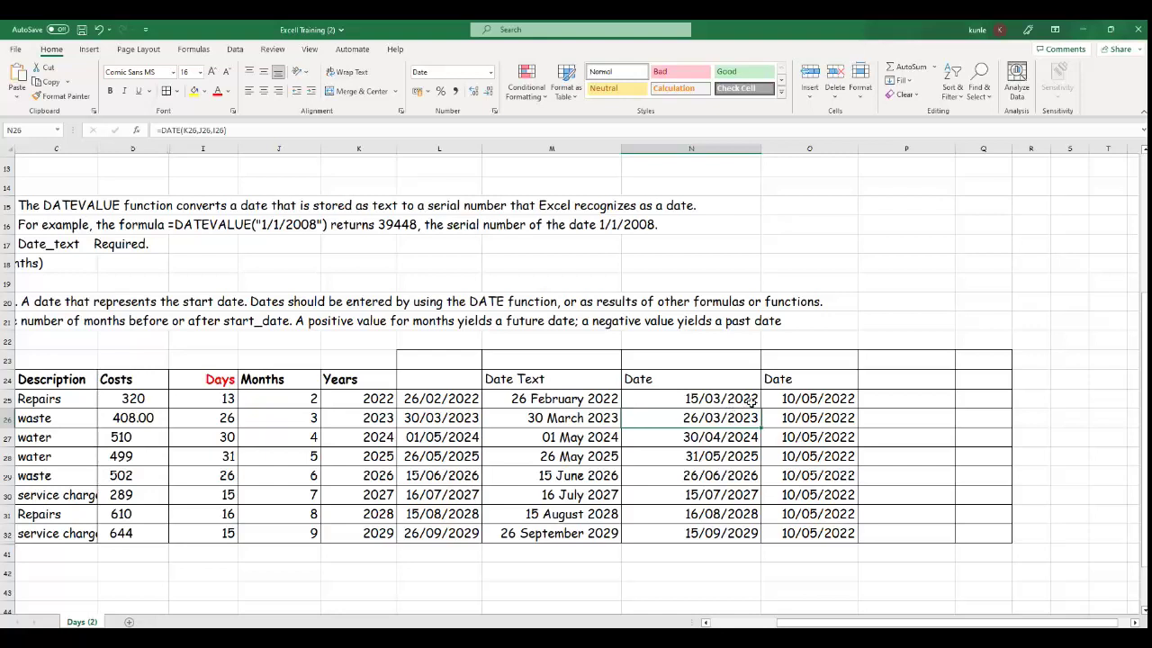
left_click(703, 400)
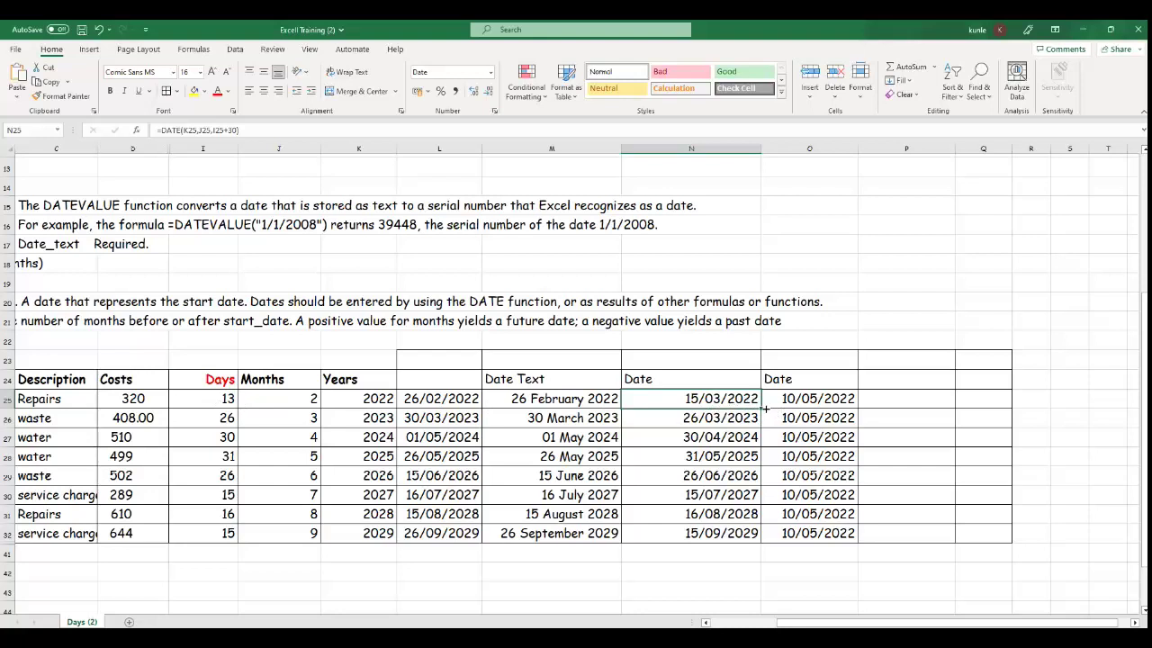
left_click_drag(761, 408, 761, 542)
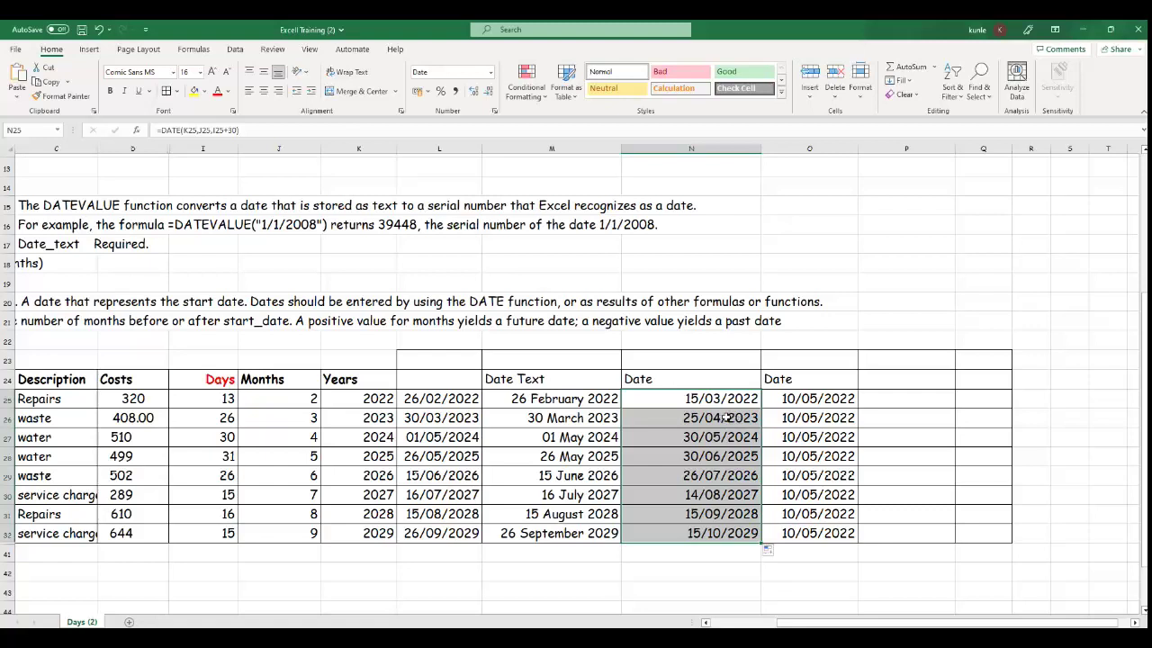
left_click(748, 420)
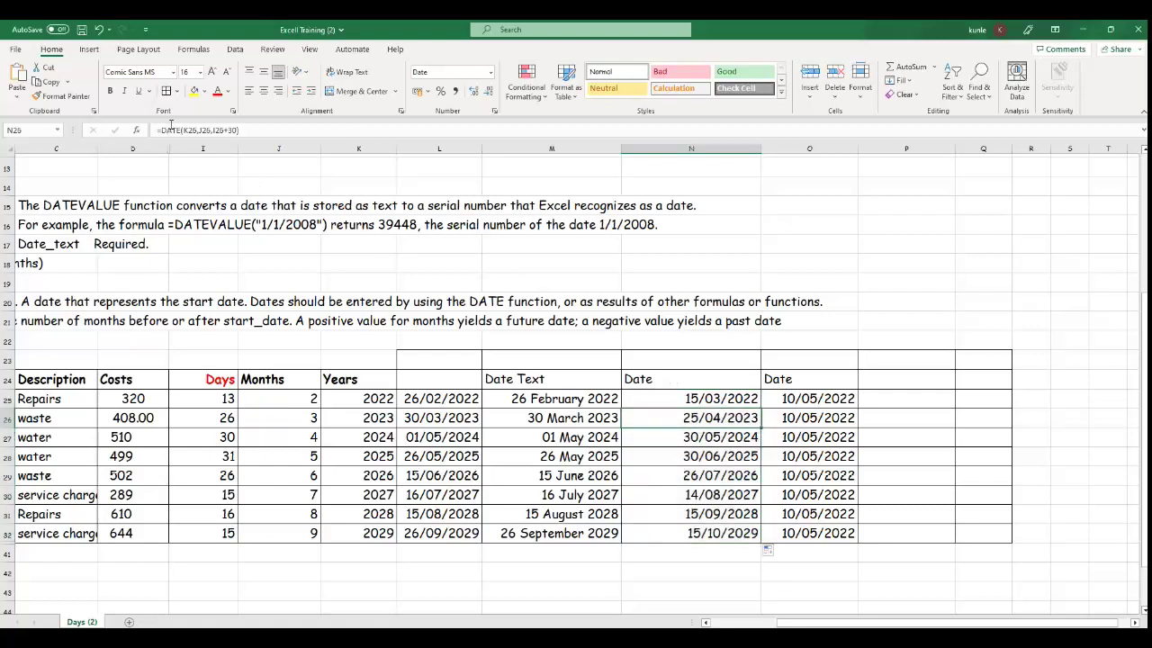
Step: Make N26 add 45 days with =DATE(K26,J26,I26+45) and compare it against N25 and O25
left_click(233, 129)
key("BackSpace")
key("BackSpace")
type("45")
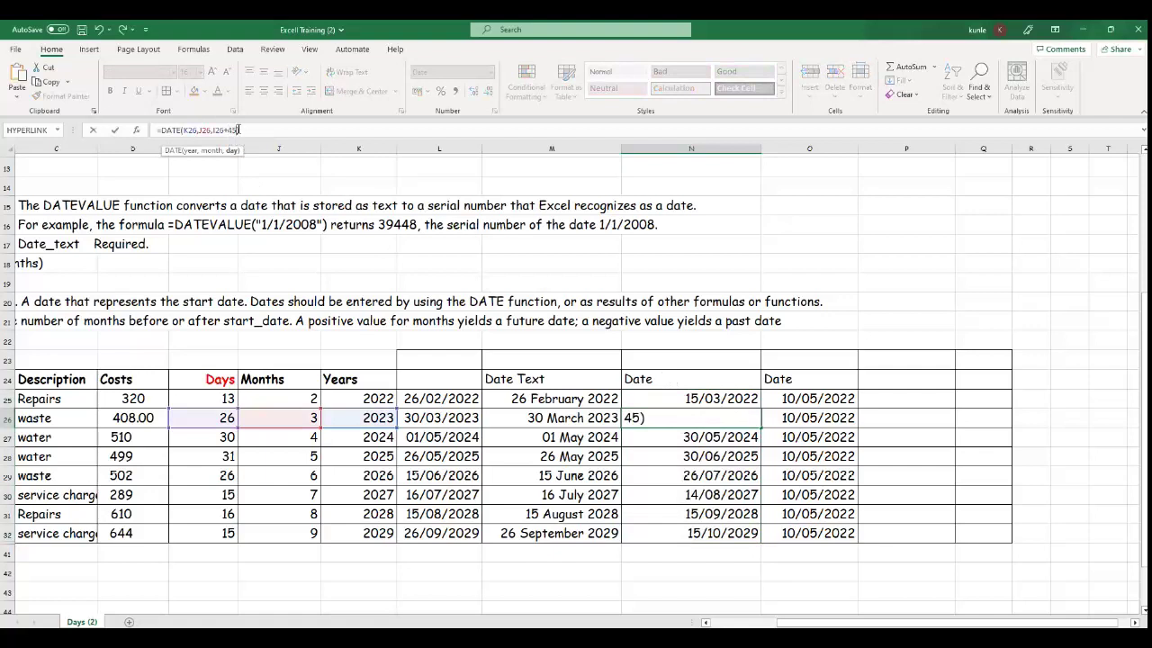
key("Return")
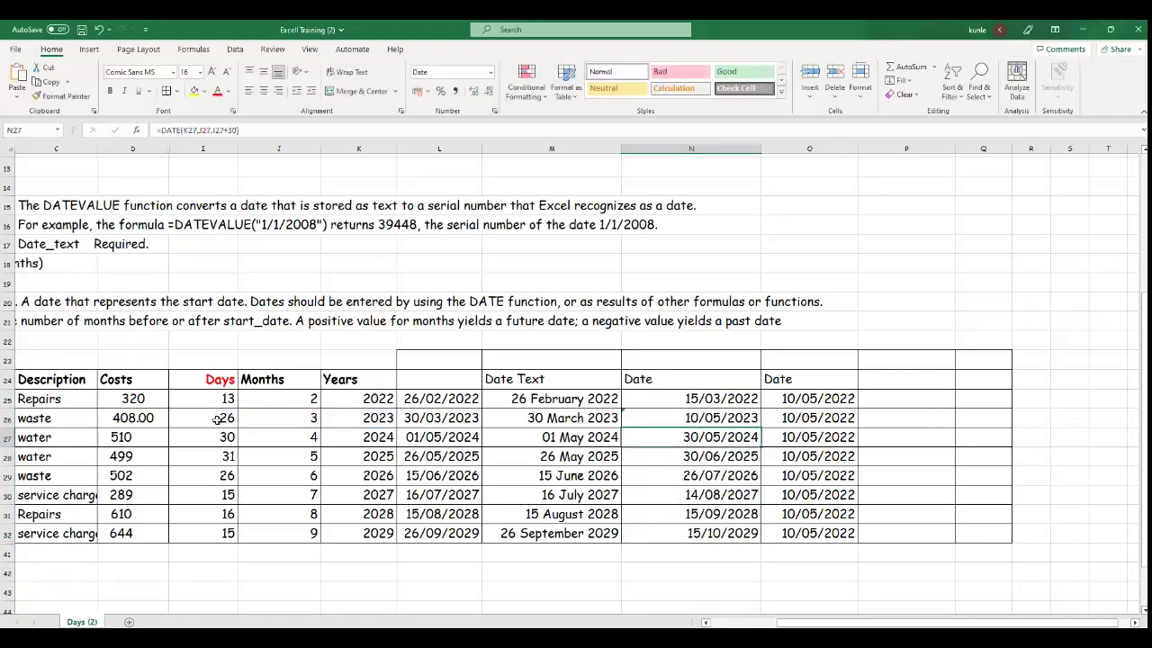
left_click(756, 419)
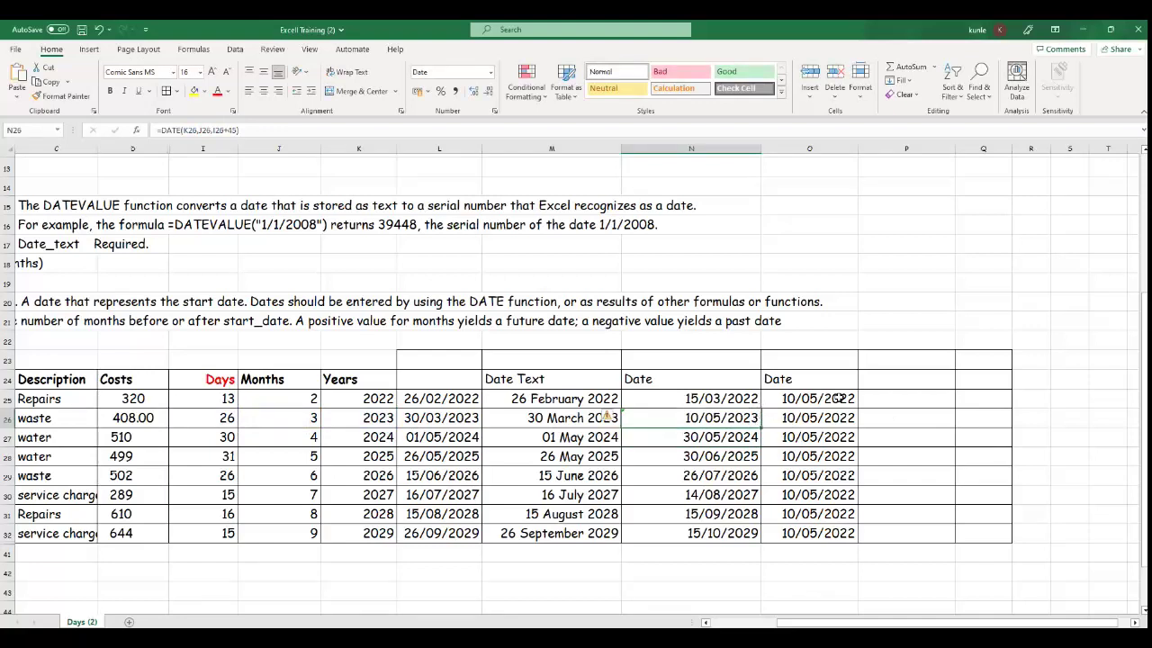
left_click(826, 398)
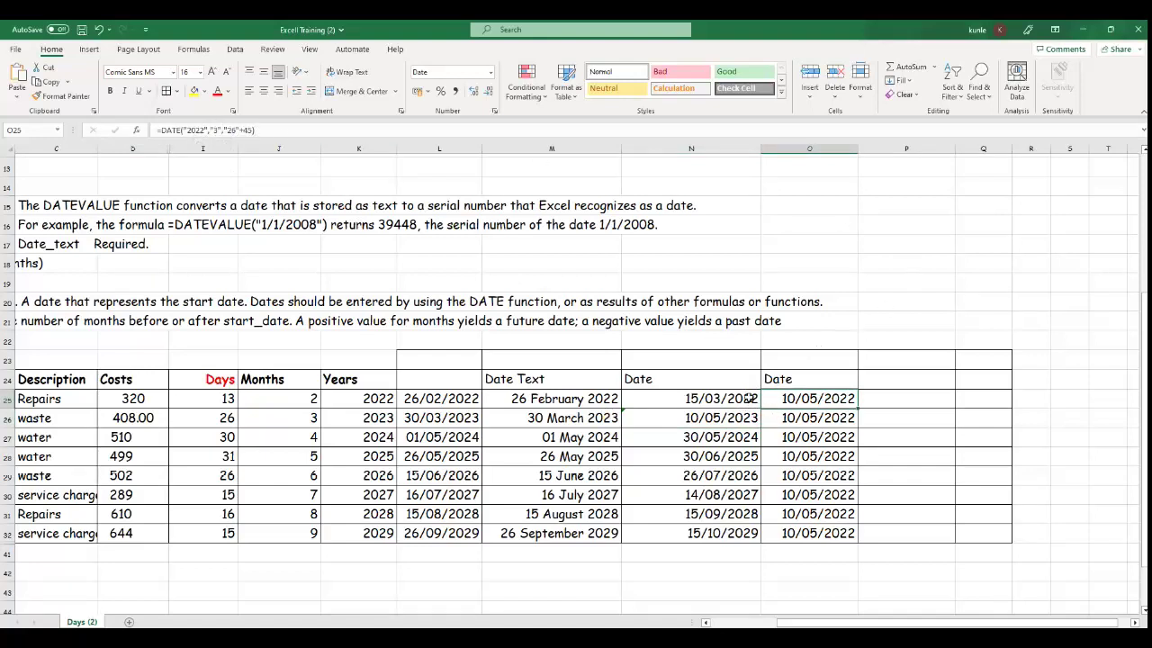
left_click(749, 398)
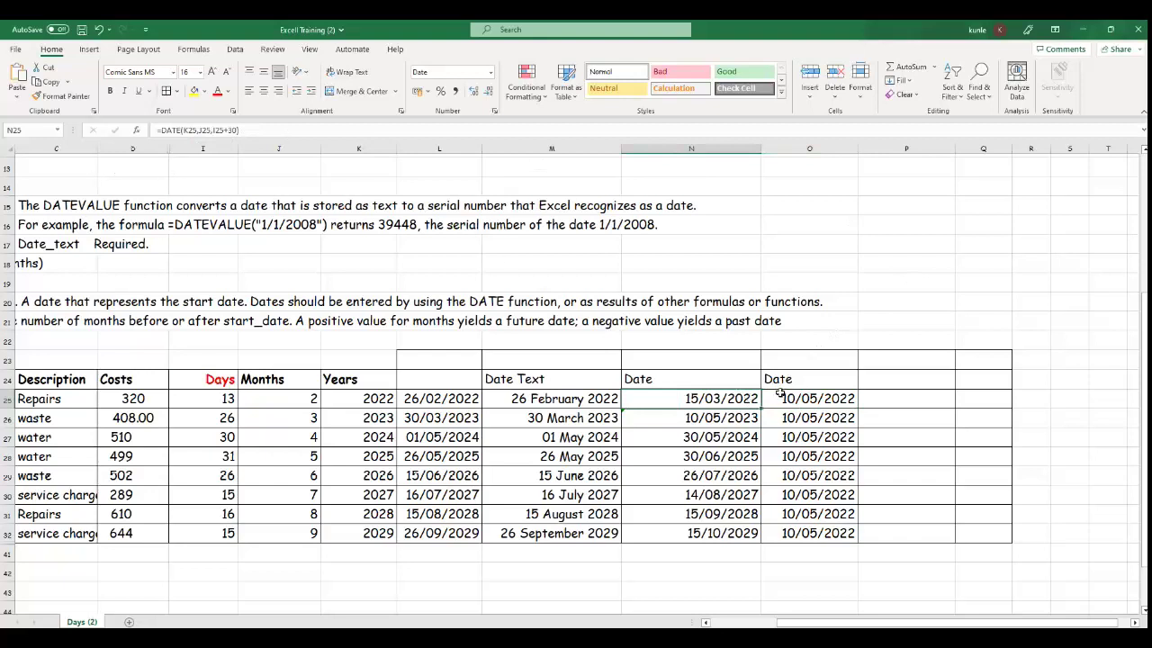
left_click_drag(686, 380, 835, 533)
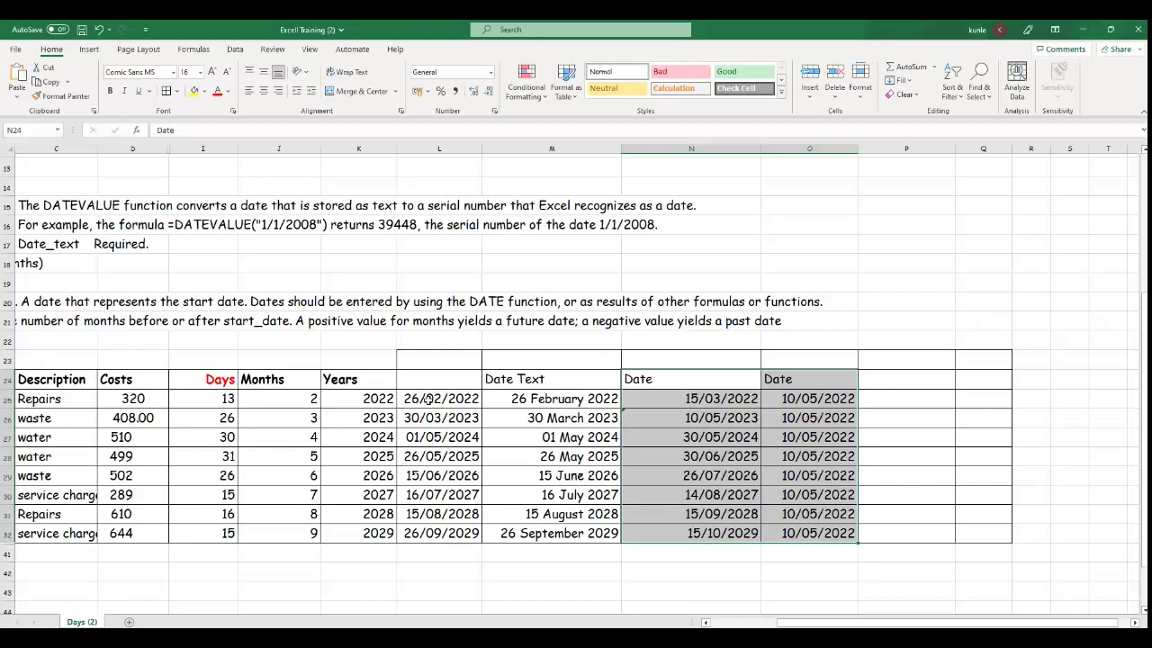
left_click(909, 401)
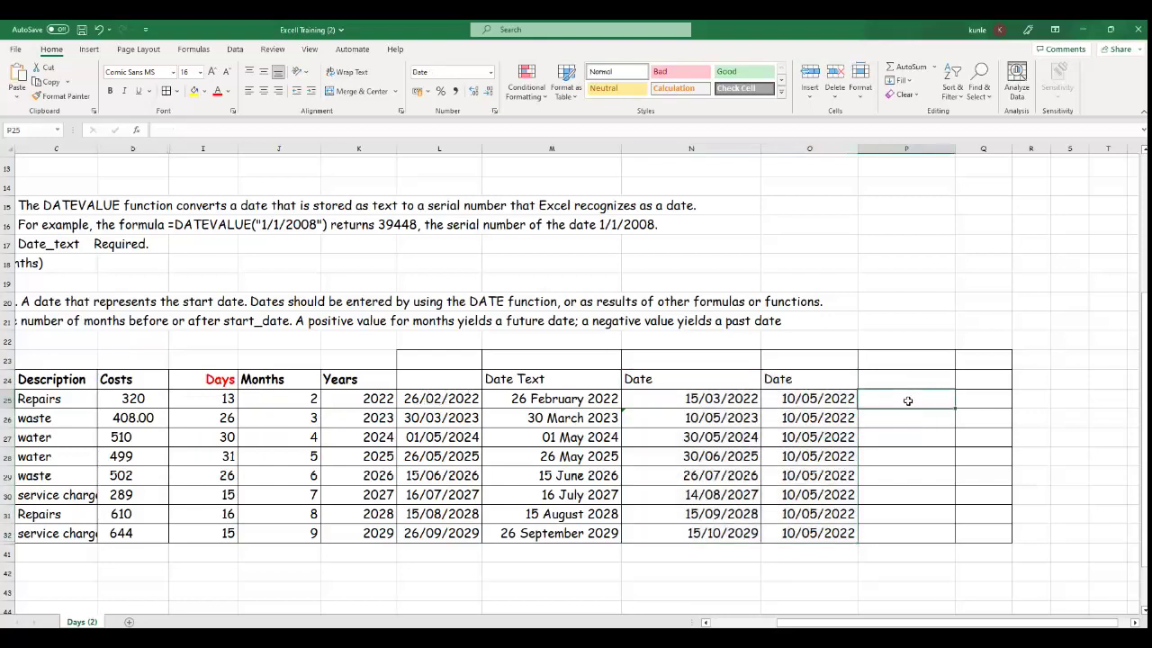
type("=d")
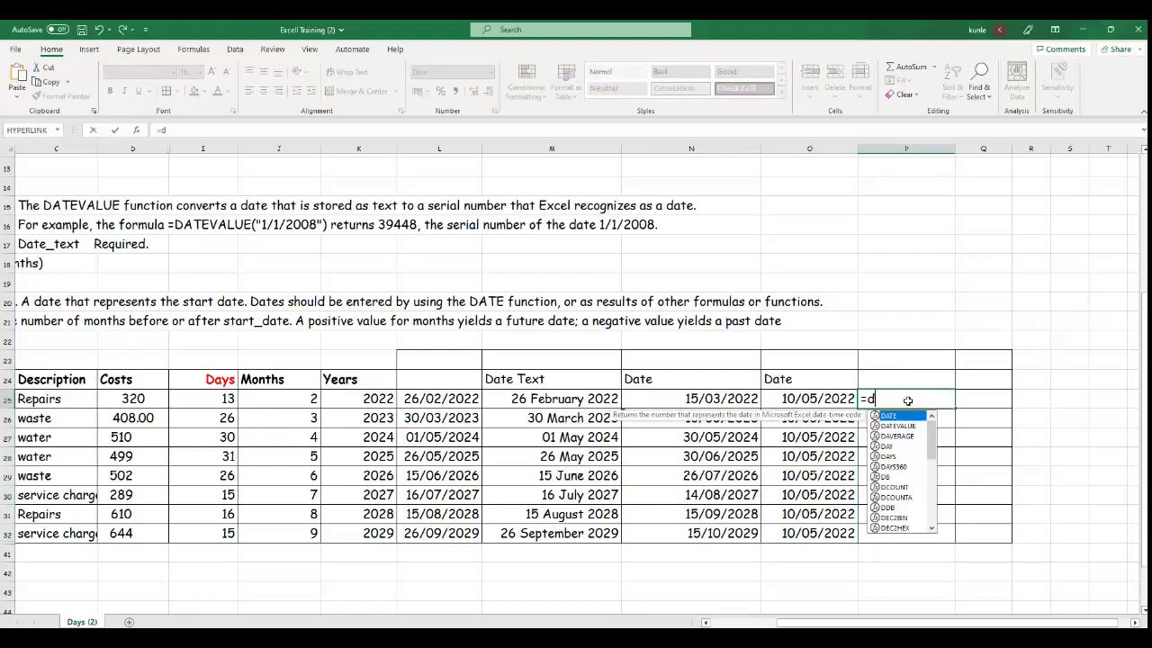
type("ate(")
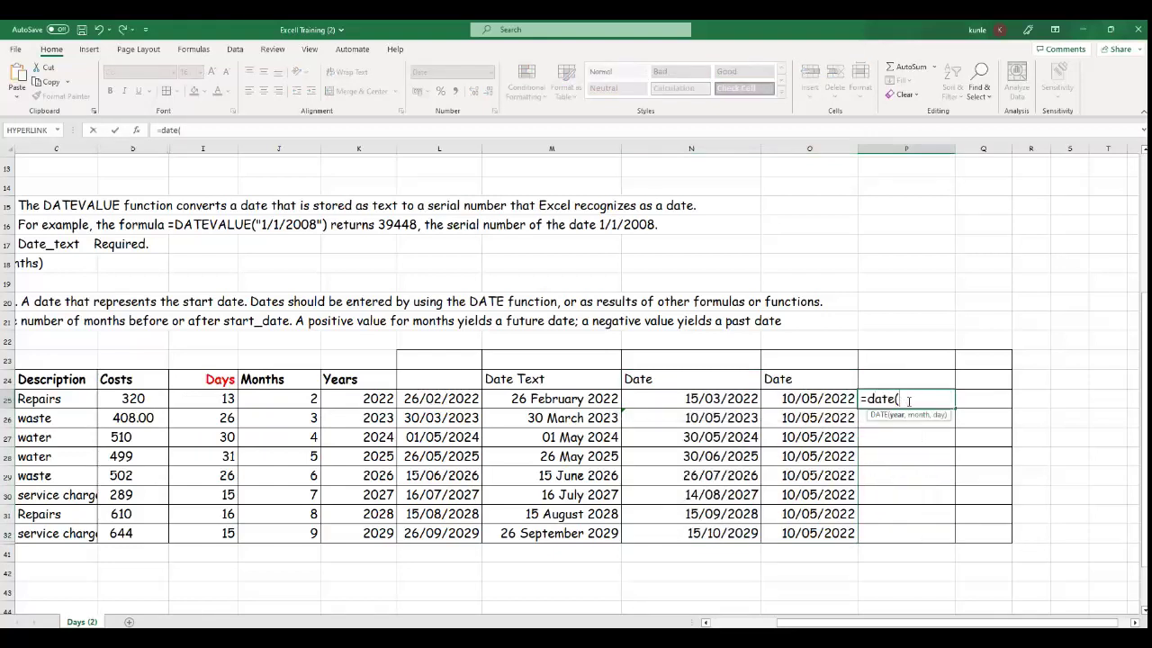
left_click(467, 400)
key("Return")
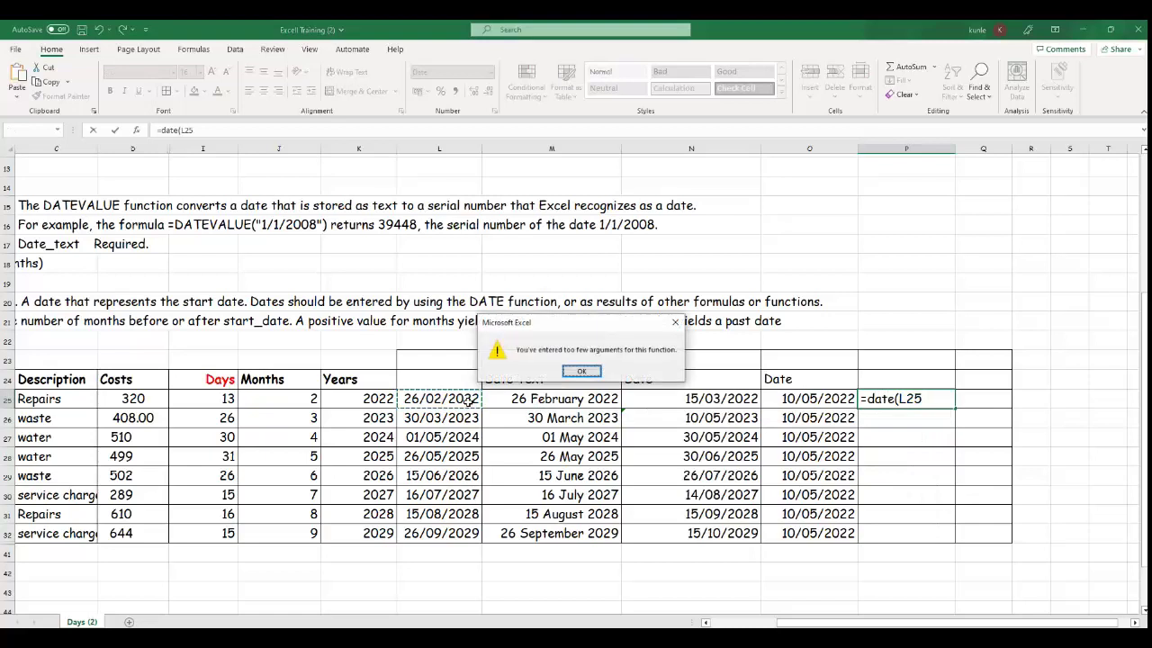
left_click(594, 371)
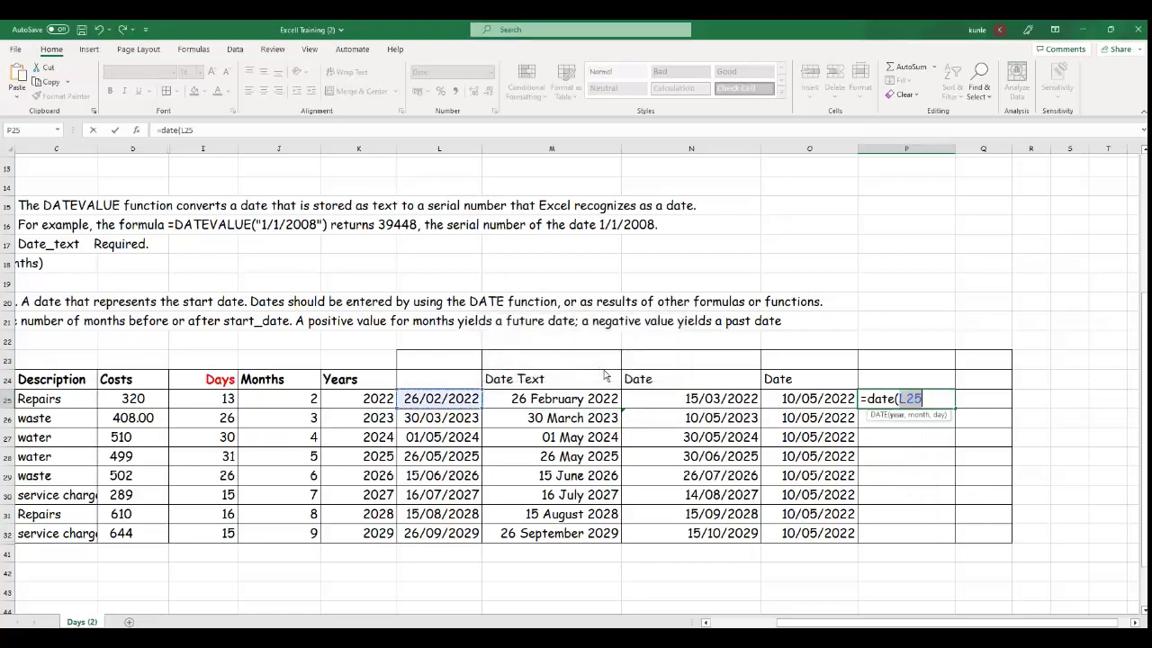
key("Escape")
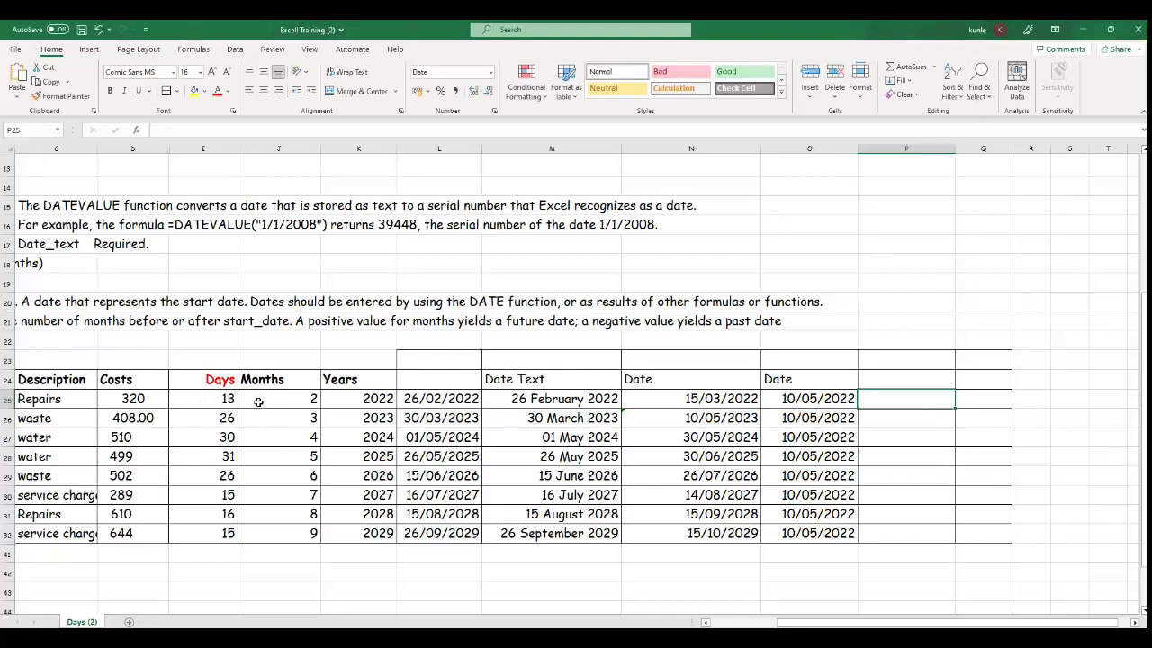
Step: Rewrite N25's formula as =DATE(K25,J25,I25-P30) so it shows 13/02/2022
left_click(717, 401)
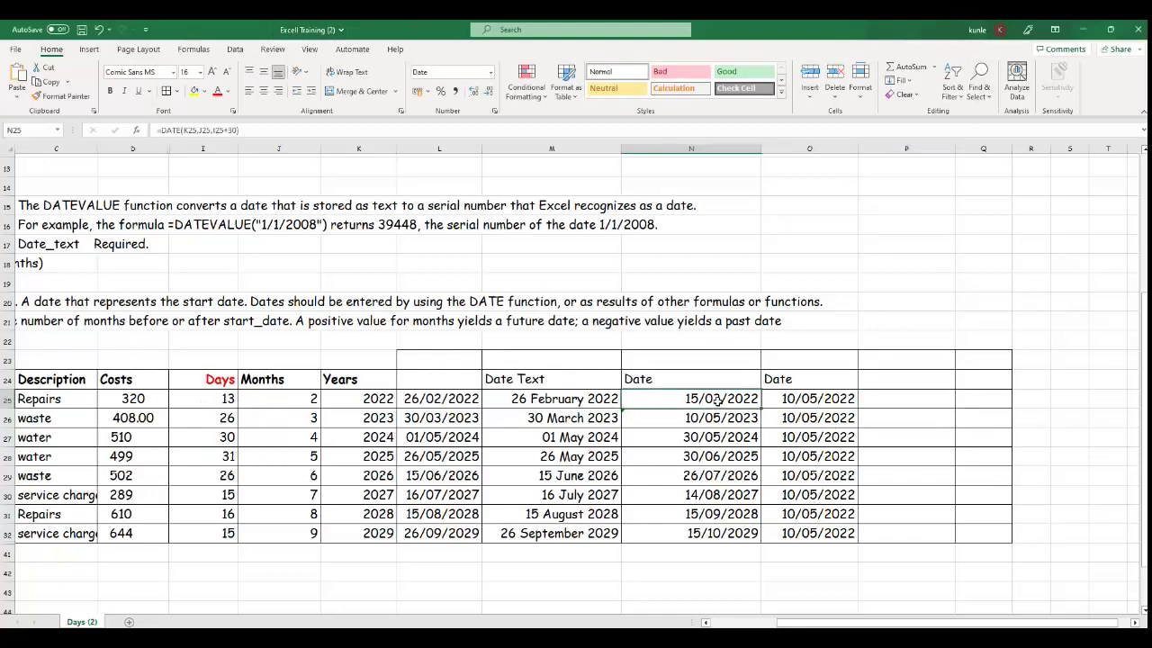
left_click(233, 130)
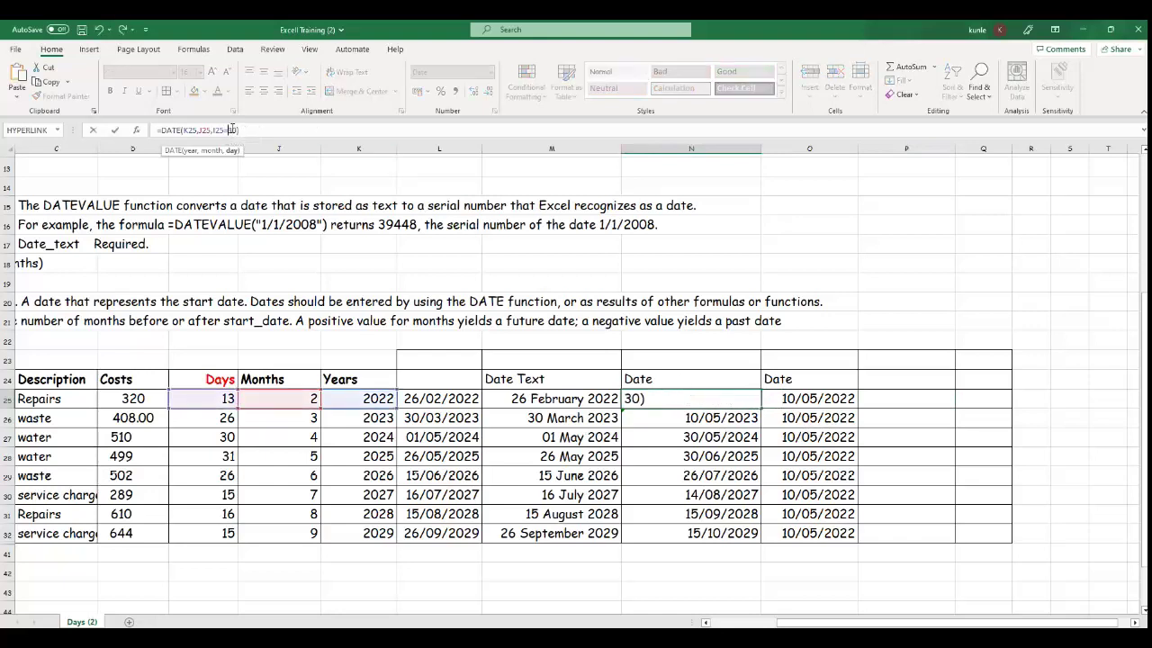
key("Return")
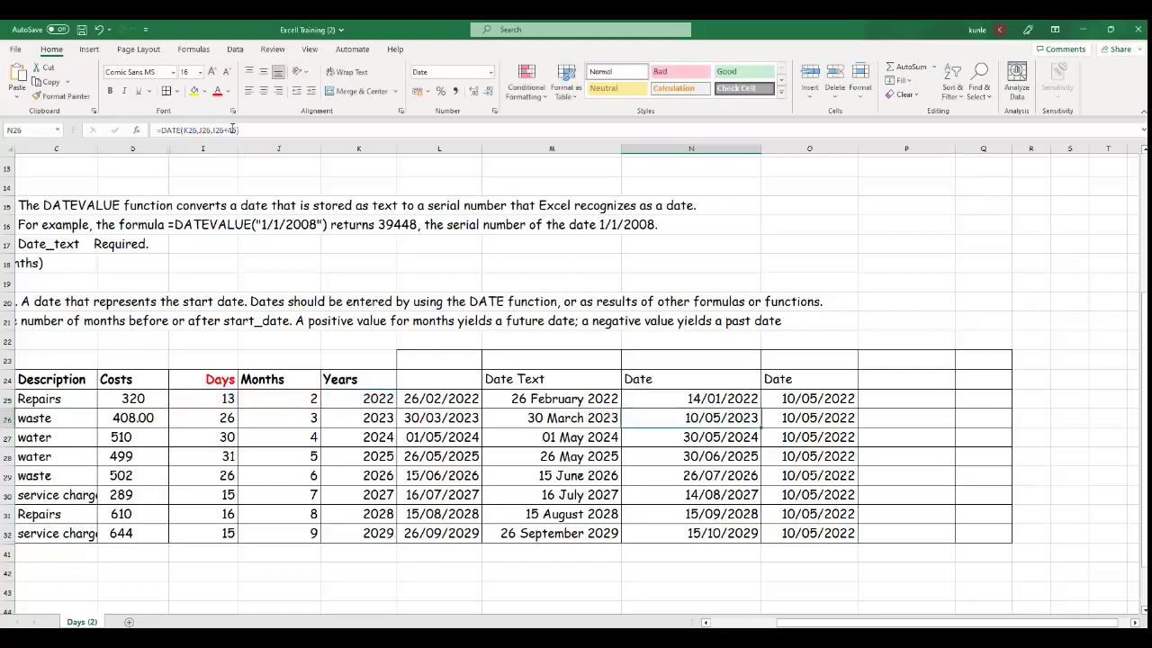
left_click(728, 400)
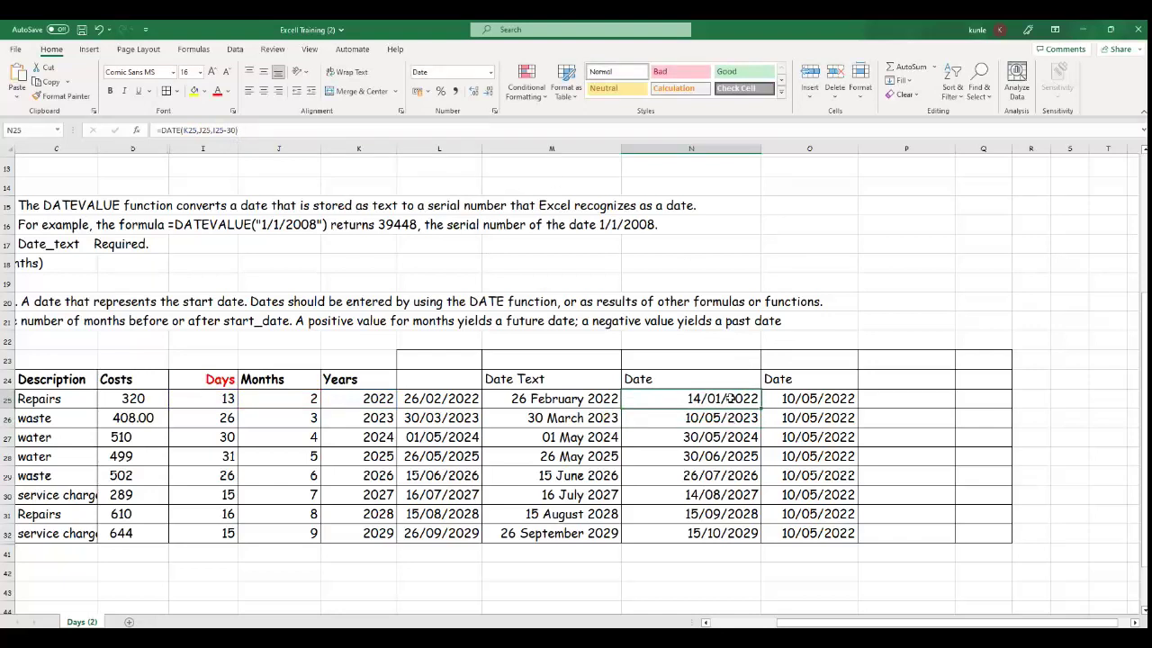
left_click(232, 130)
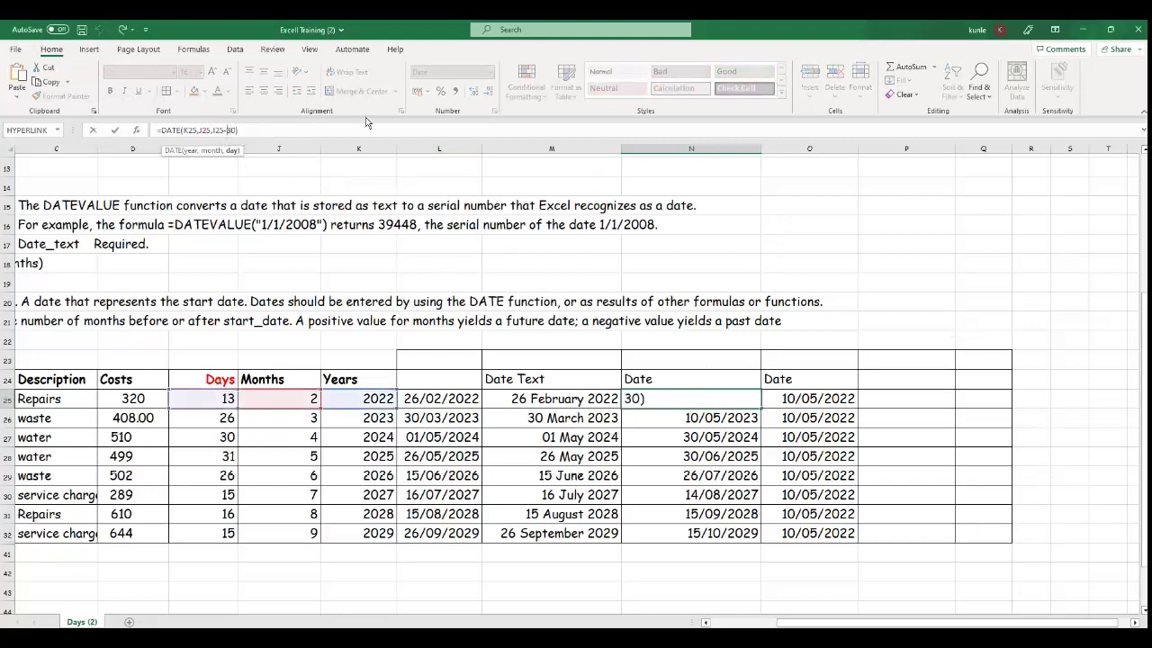
type("P2")
key("BackSpace")
key("Return")
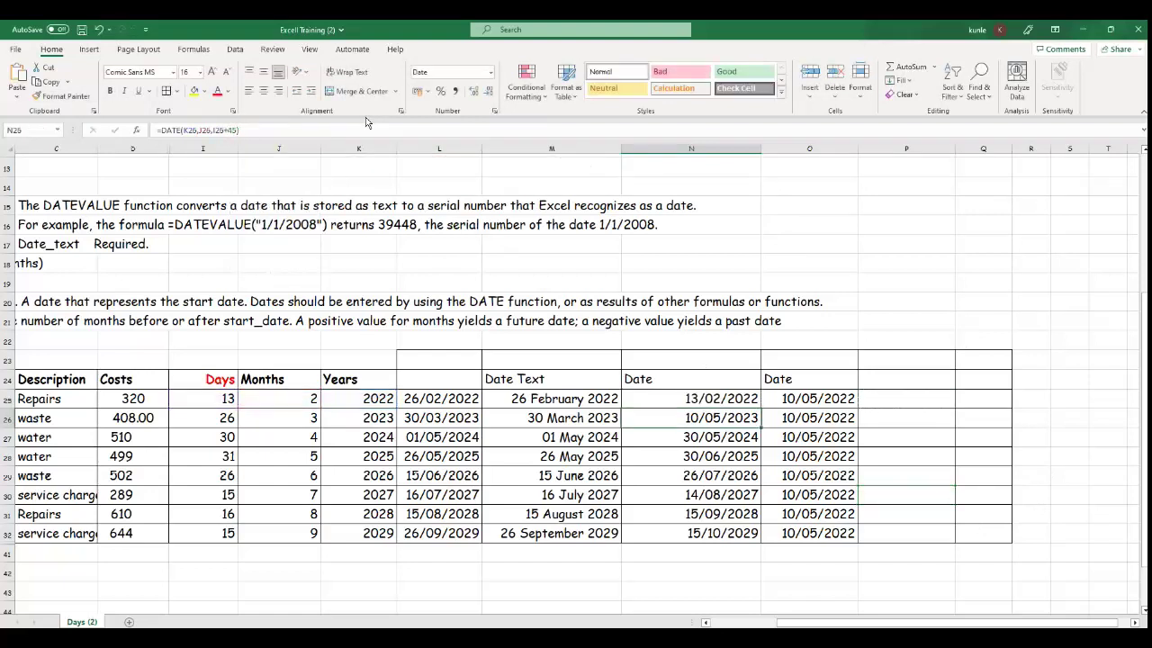
left_click(714, 399)
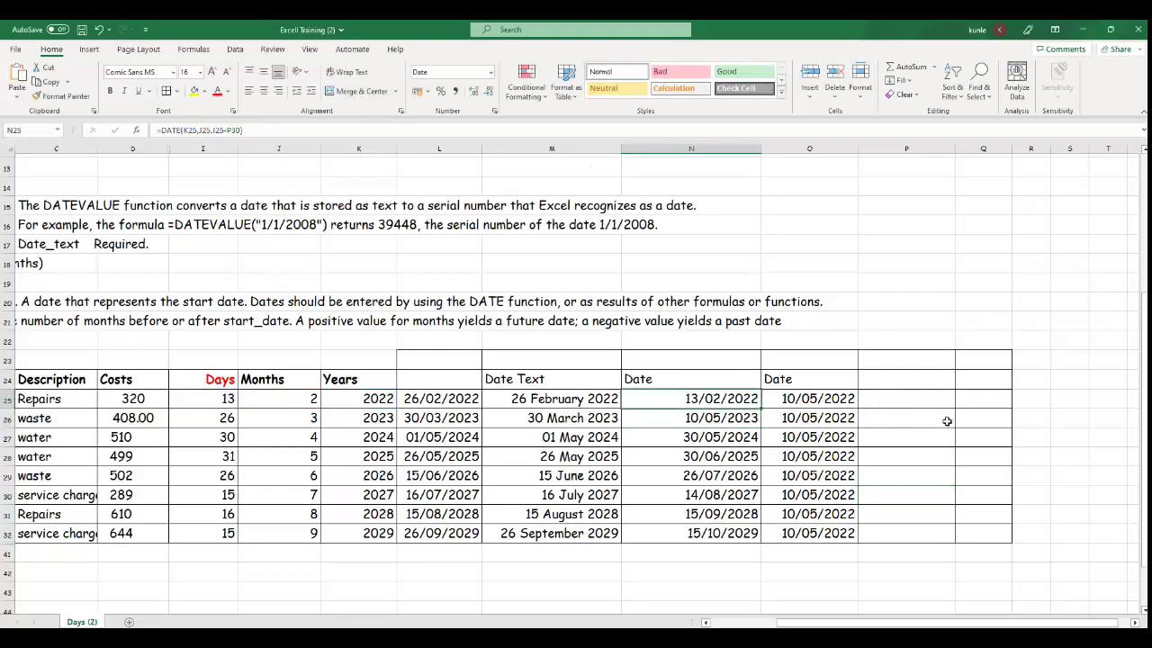
left_click(699, 383)
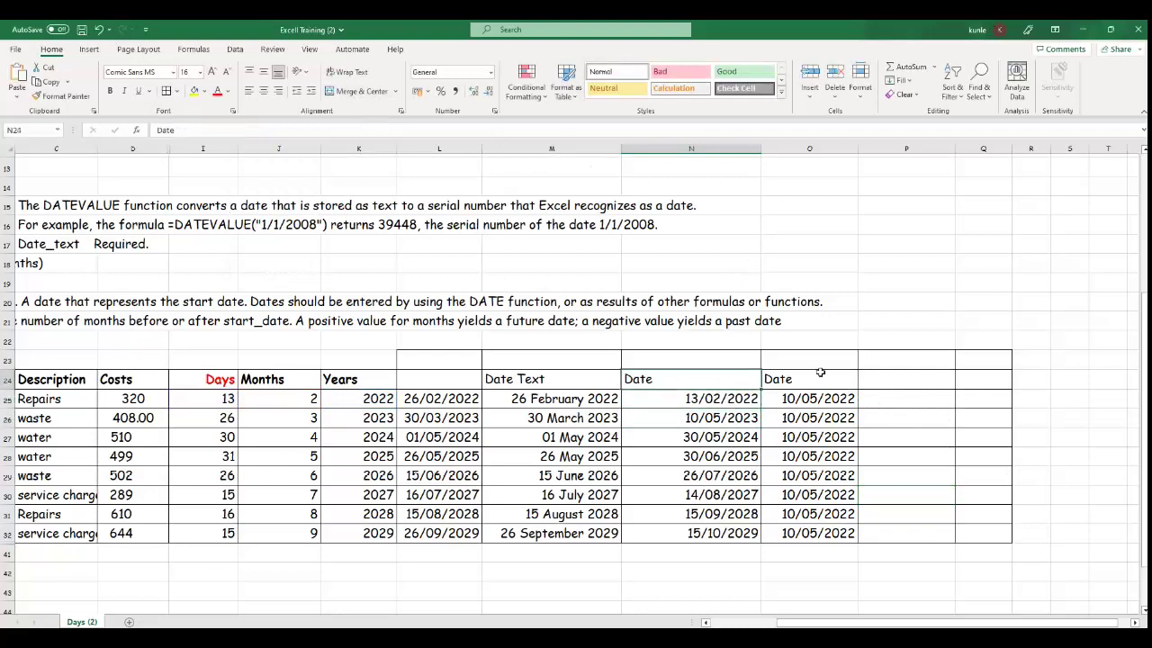
Step: Hide columns N and O, then widen column Q slightly
left_click_drag(761, 150, 733, 151)
mouse_move(675, 381)
left_mouse_down()
mouse_move(733, 434)
mouse_move(761, 533)
left_mouse_up()
left_click_drag(724, 148, 751, 148)
right_click(751, 148)
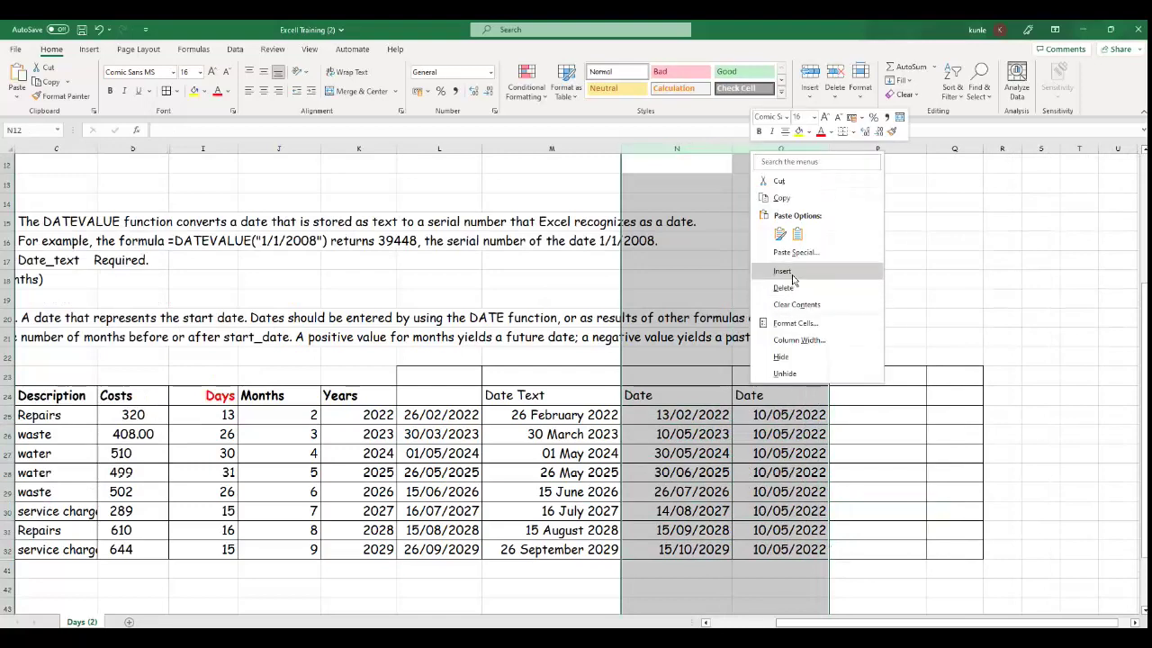
left_click(781, 356)
left_click(688, 401)
left_click_drag(775, 149, 786, 148)
scroll(163, 307, "up", 1)
scroll(163, 307, "up", 3)
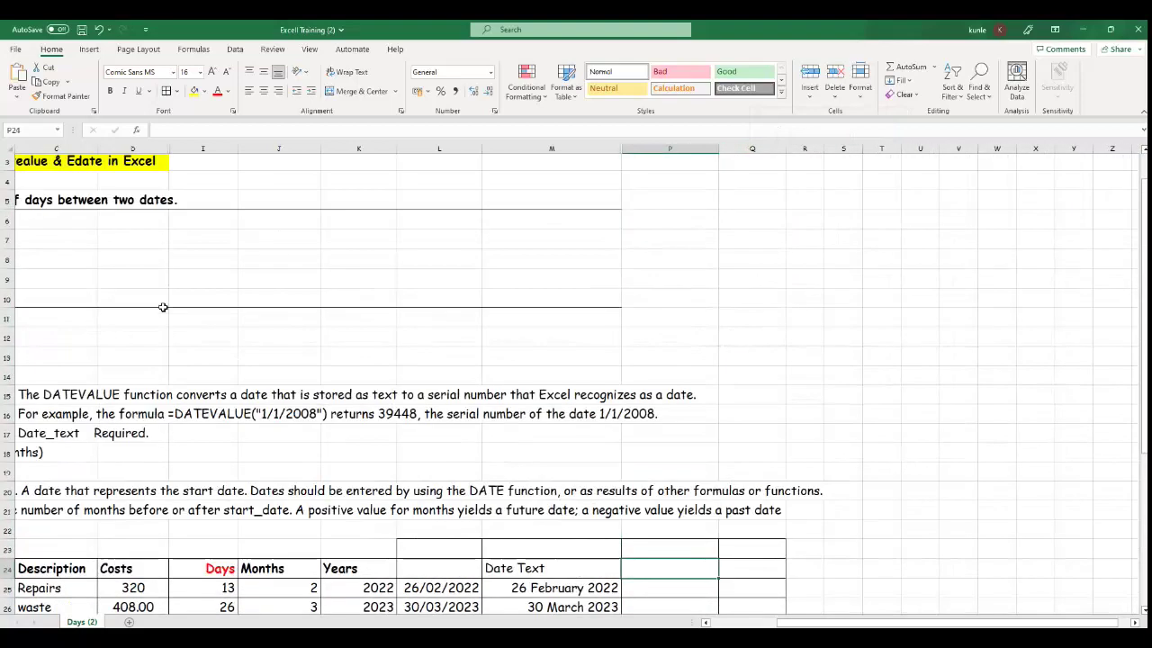
Step: Enter =A15 in P23 so the new column is headed Datevalue
key("ctrl+Left")
key("ctrl+Left")
key("ctrl+Left")
key("ctrl+Left")
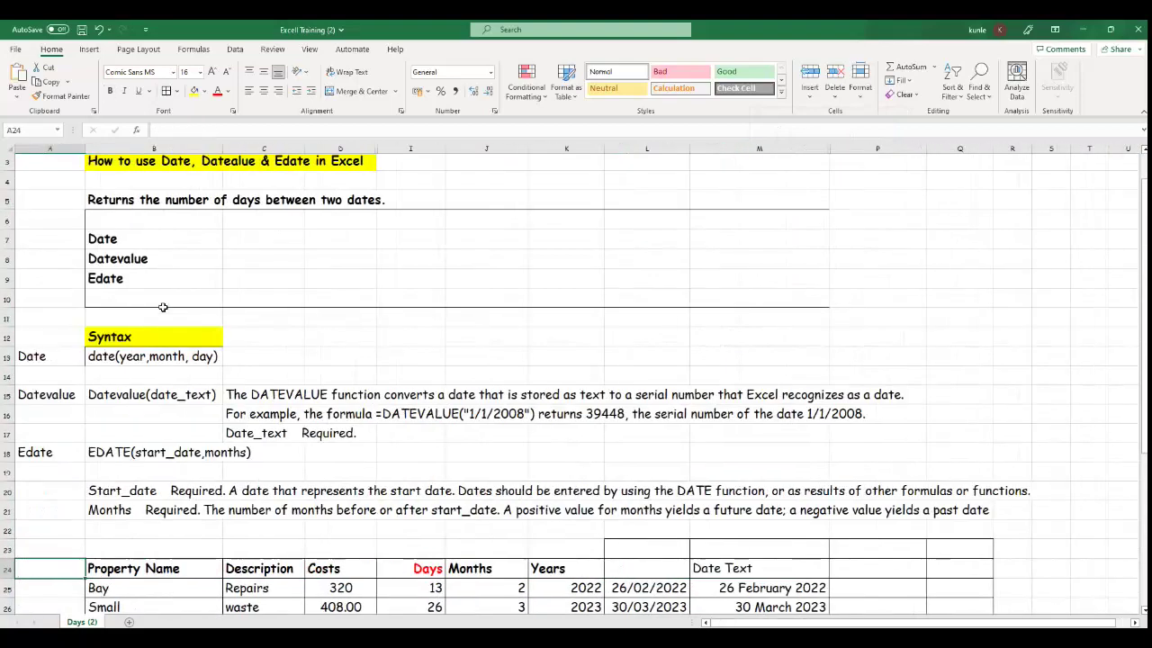
scroll(814, 489, "down", 6)
scroll(891, 360, "up", 2)
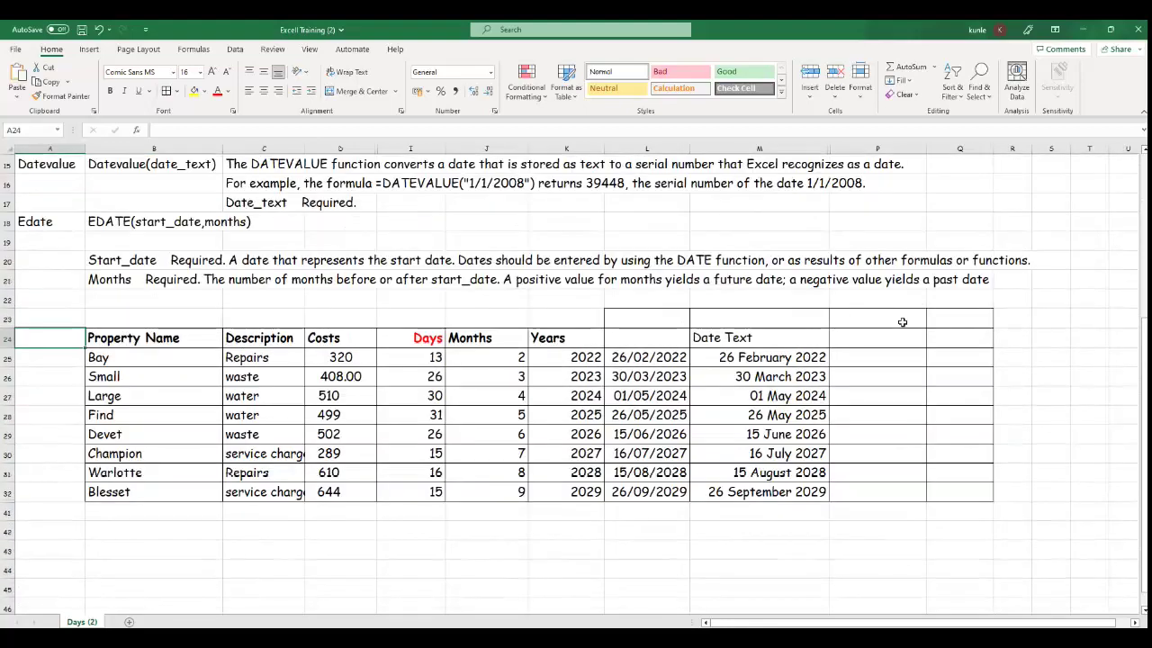
left_click(902, 321)
type("=")
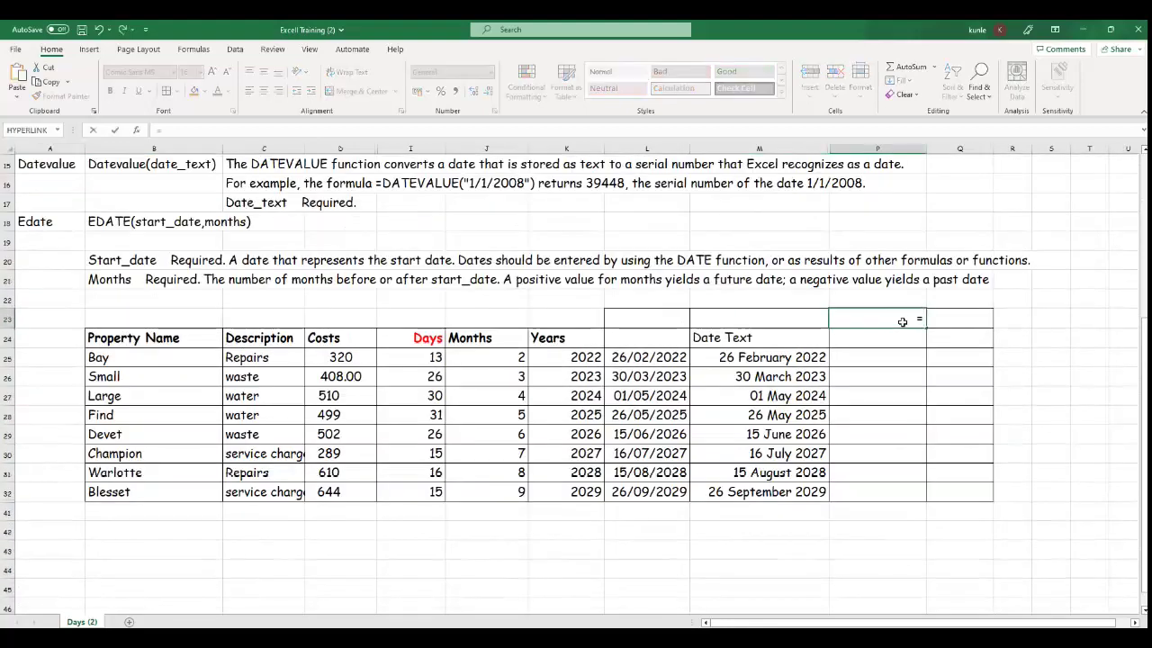
scroll(54, 211, "up", 1)
left_click(54, 218)
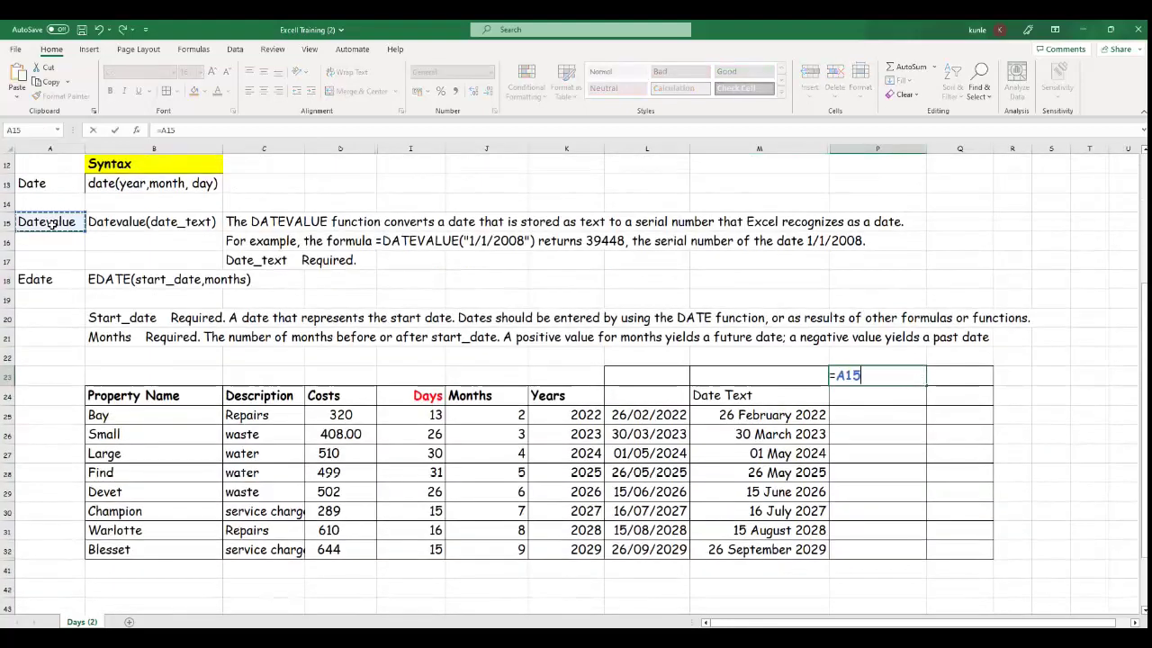
key("Return")
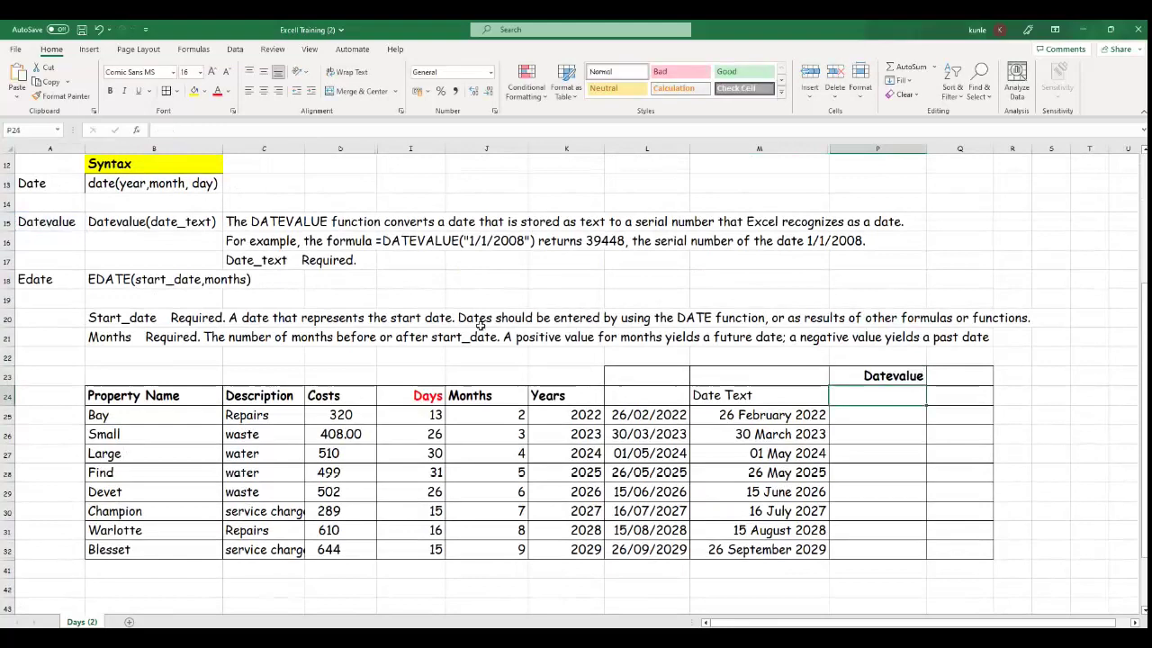
left_click(897, 417)
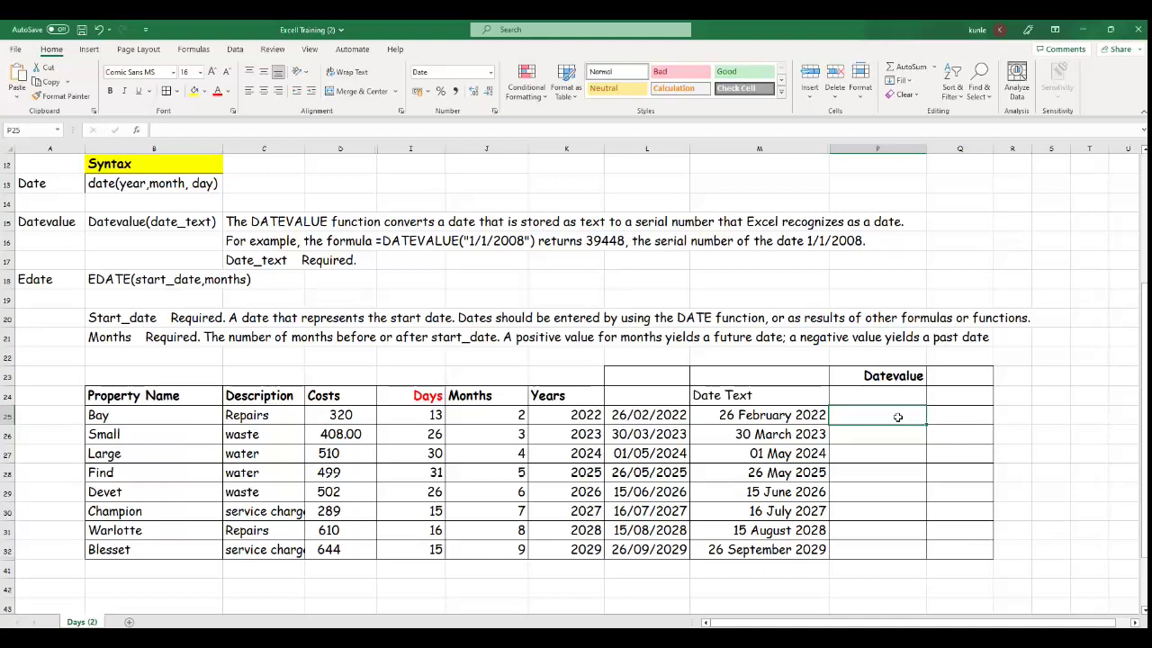
Step: Enter =DATEVALUE(L25) in P25, which returns #VALUE!
type("=")
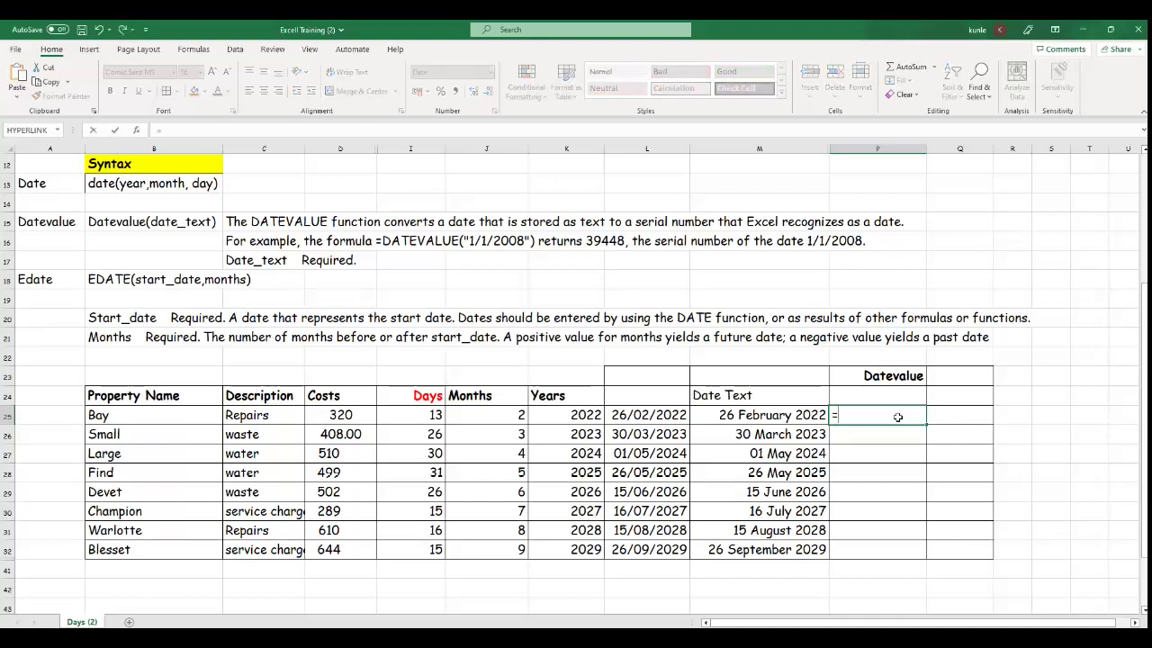
type("datevalue(")
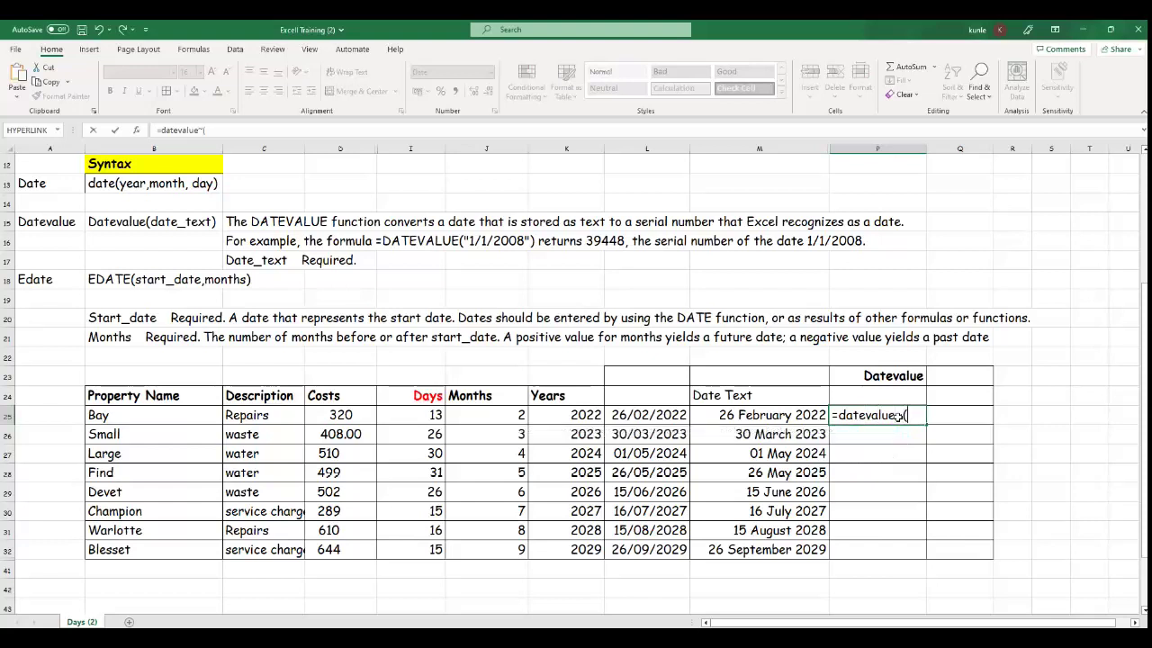
key("BackSpace")
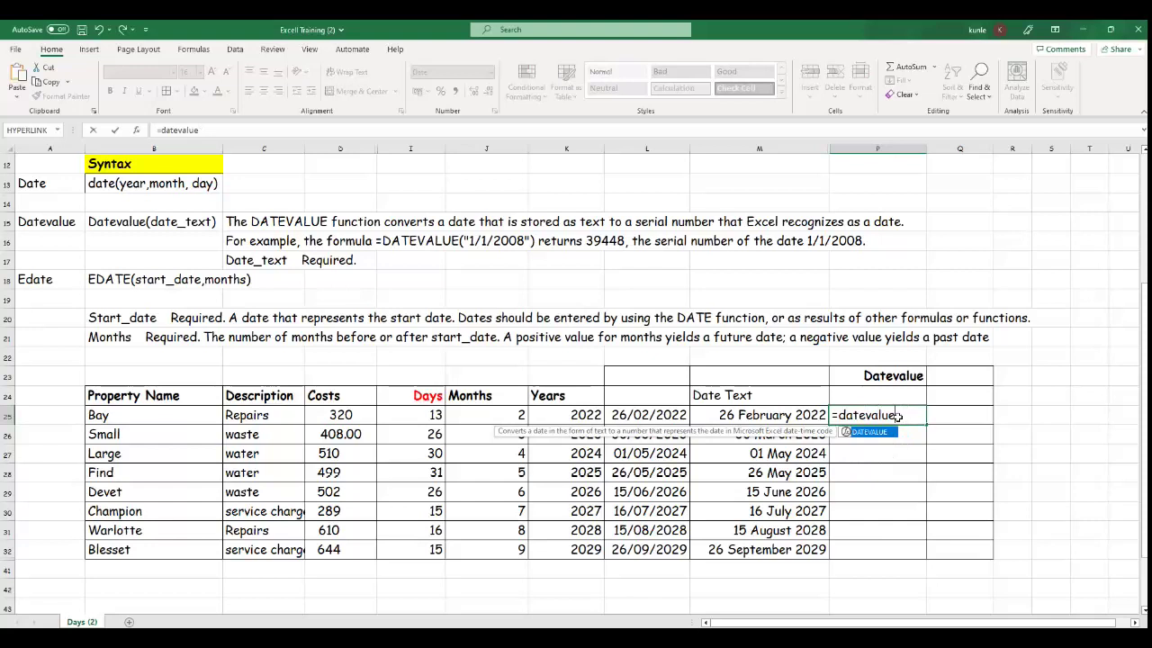
type("(")
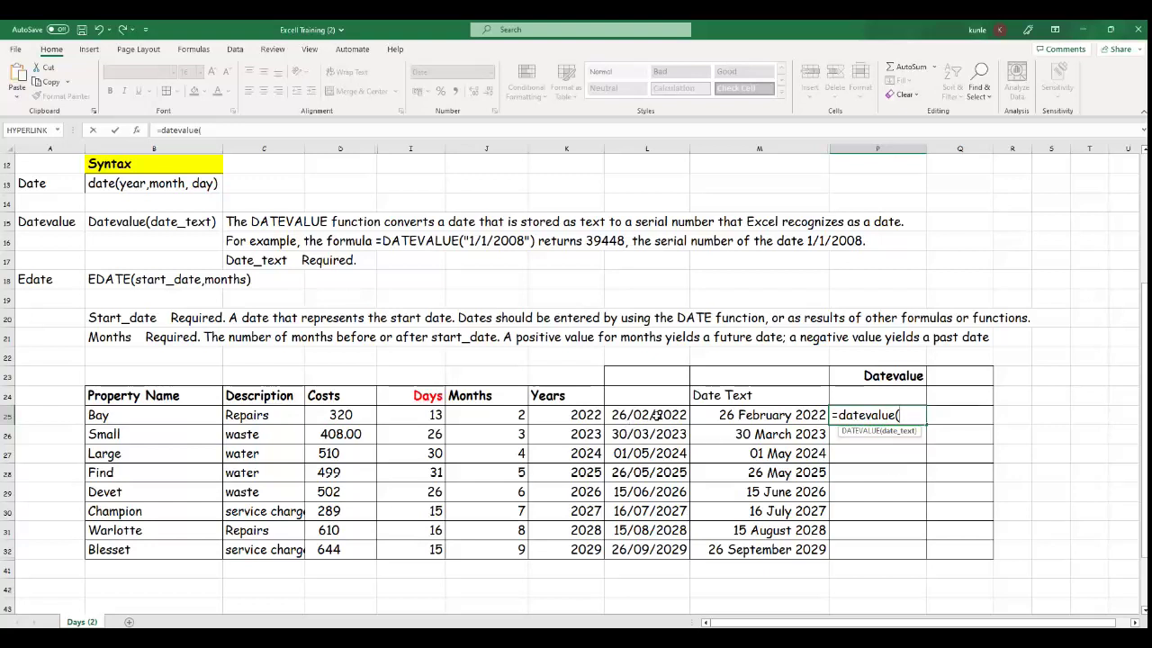
left_click(656, 415)
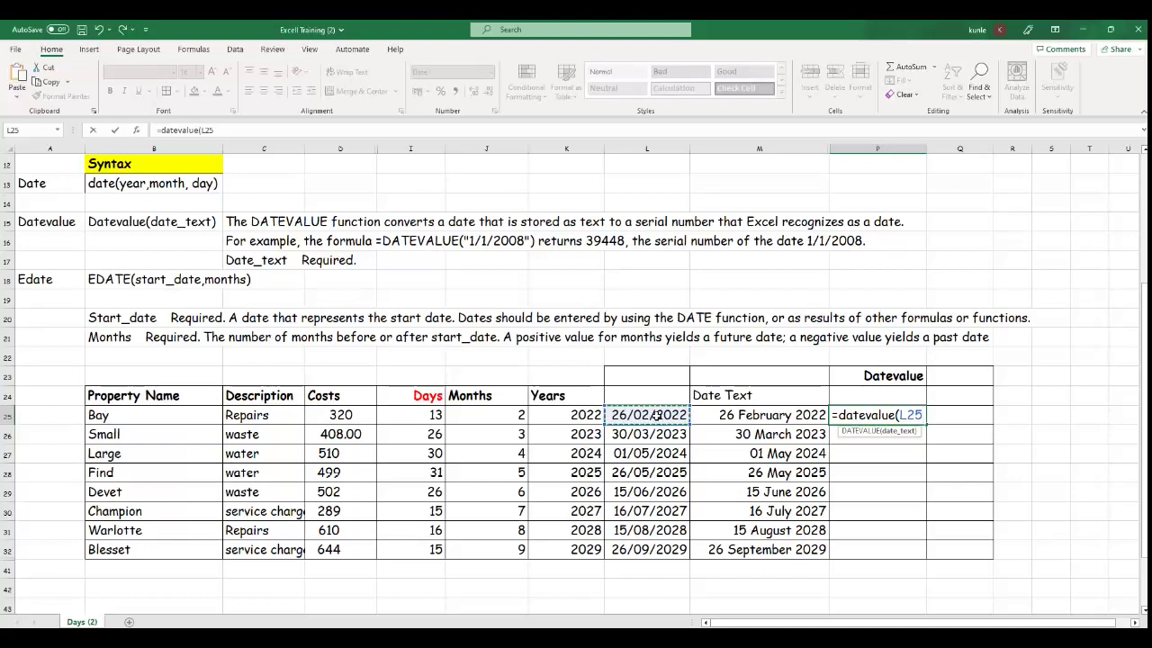
type(")")
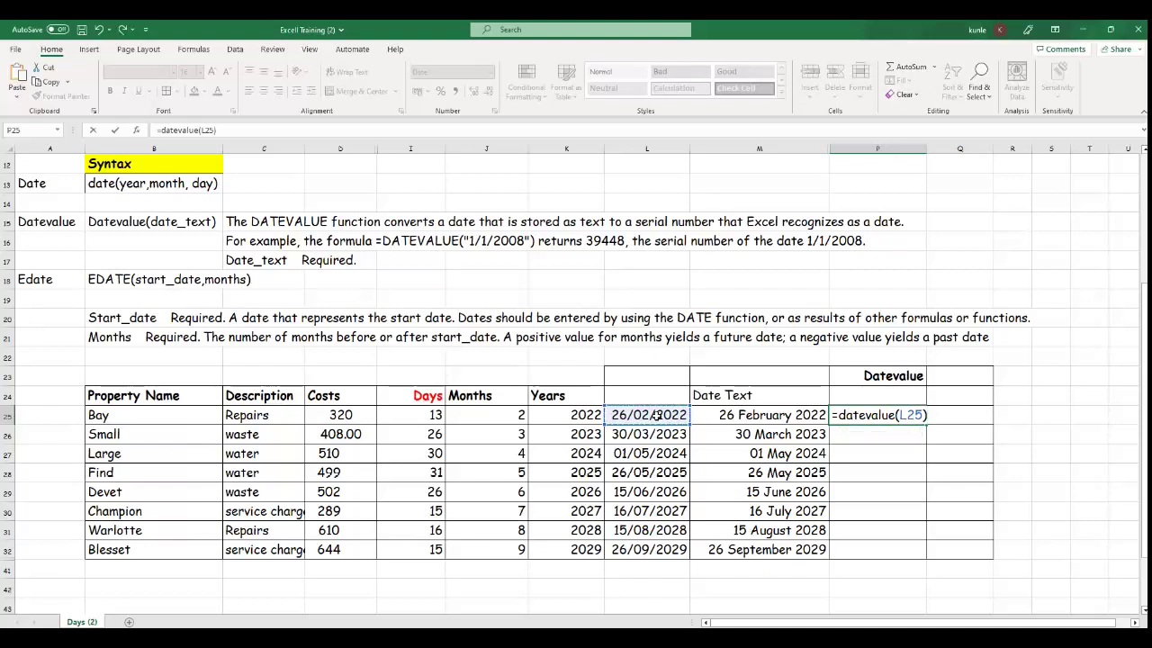
key("Return")
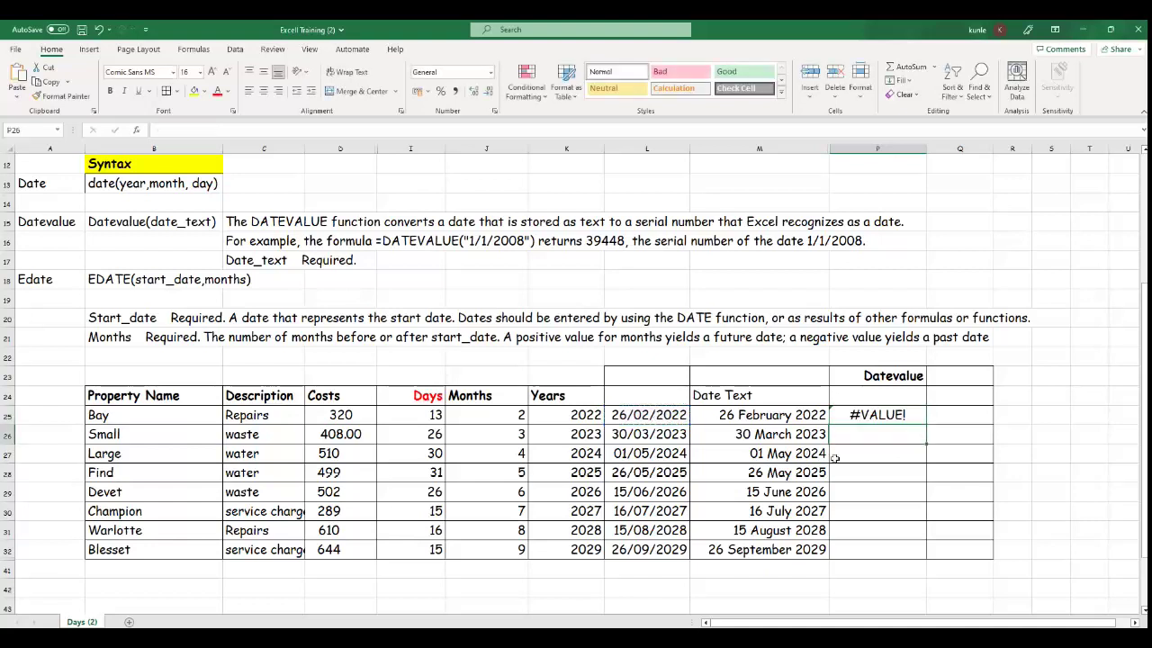
left_click(922, 412)
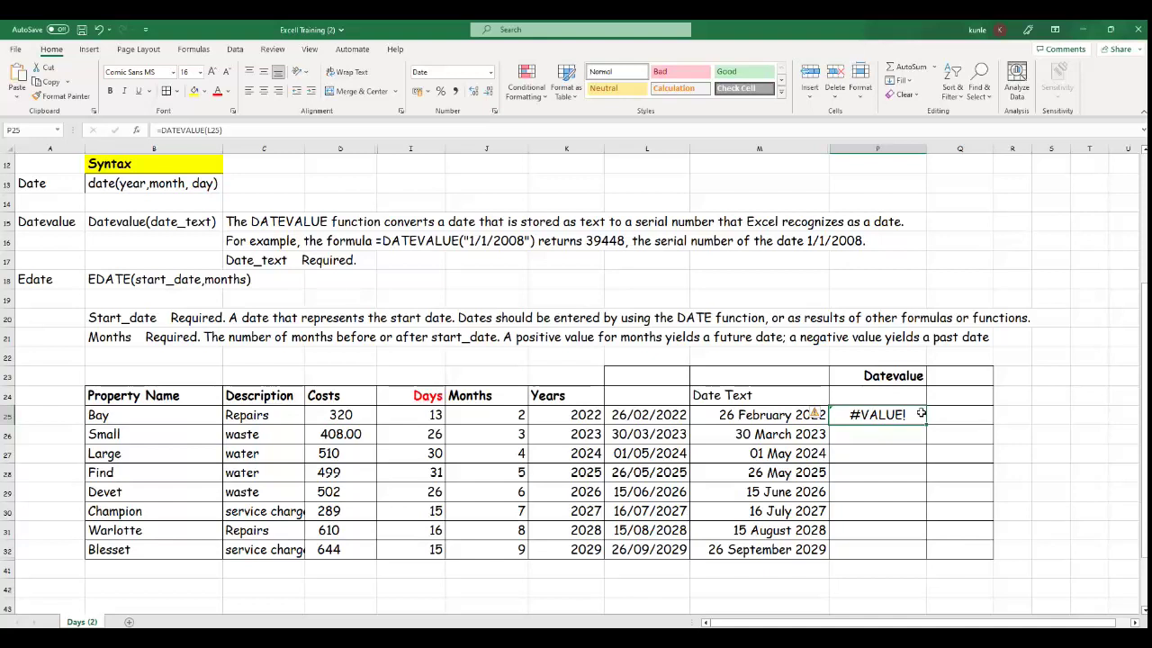
Step: Change P25's DATEVALUE argument from L25 to the date text in M25
double_click(922, 414)
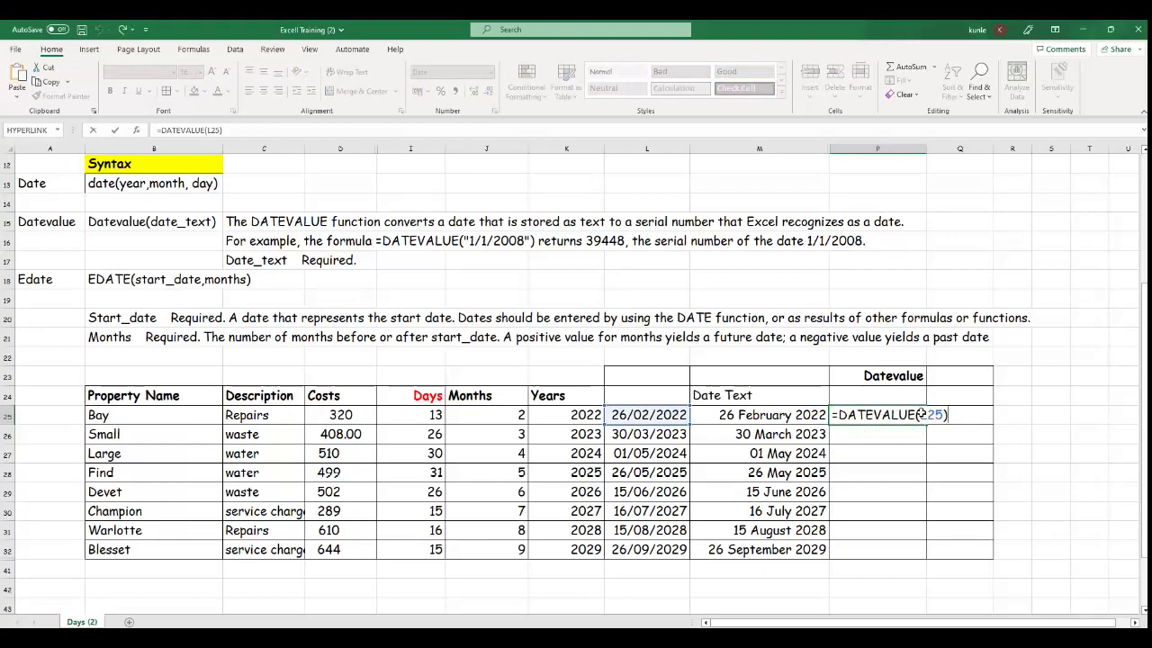
key("BackSpace")
key("BackSpace")
key("BackSpace")
key("BackSpace")
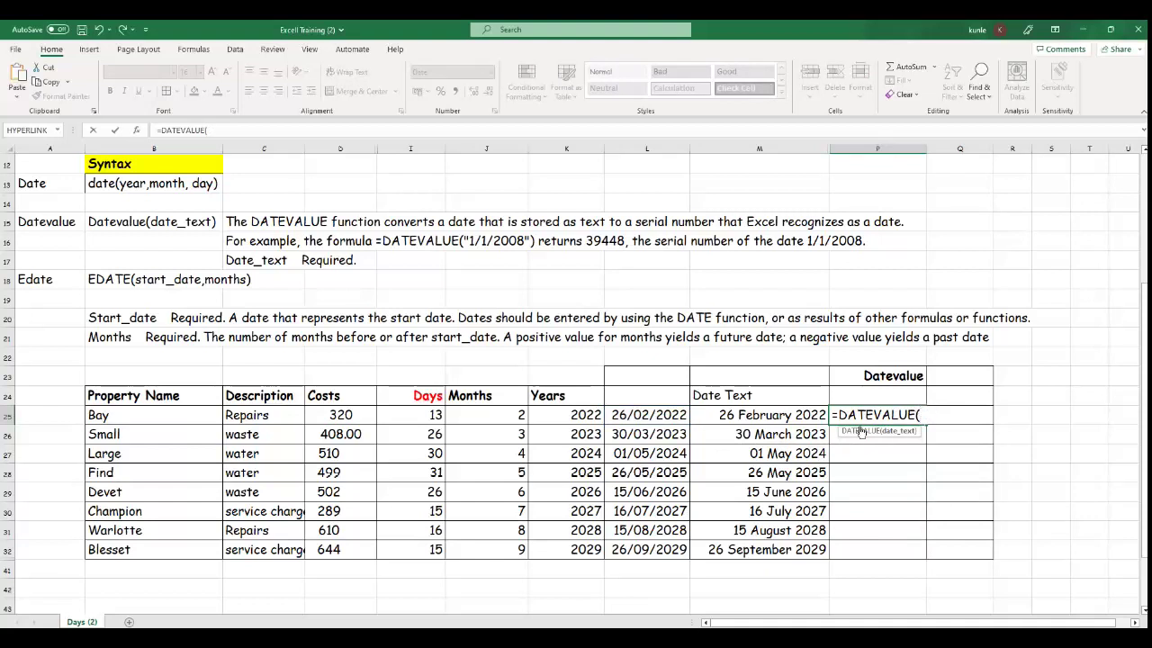
left_click(770, 415)
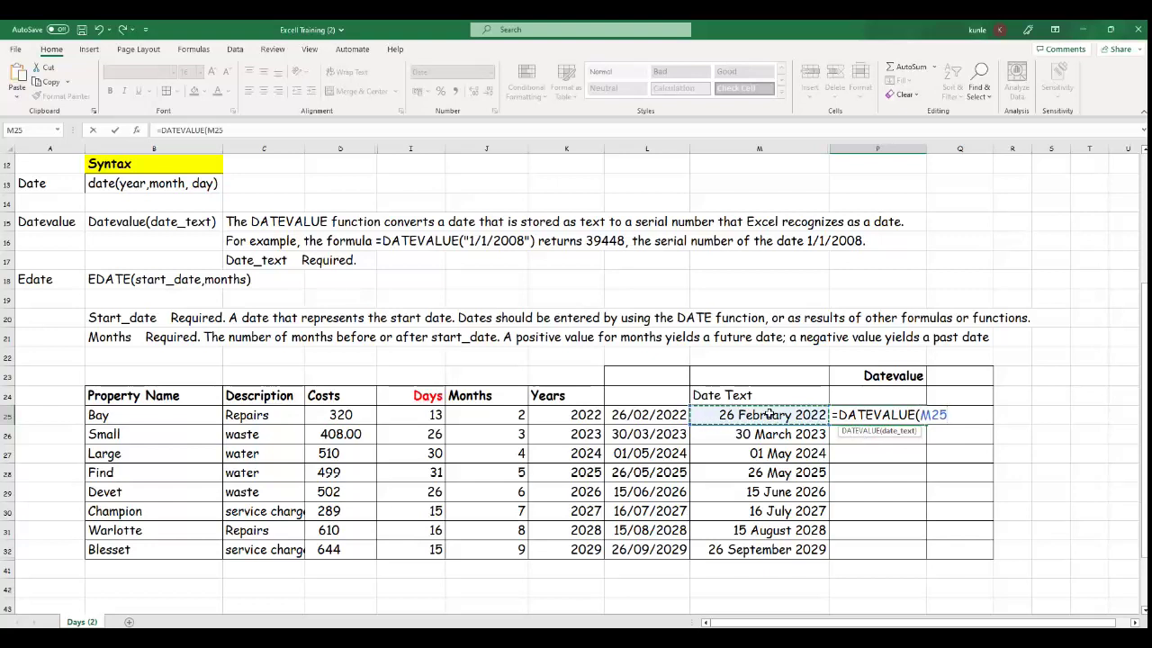
key("Return")
Step: Rewrite P25 as =DATEVALUE(K25) with the year cell, which also gives #VALUE!
left_click(880, 416)
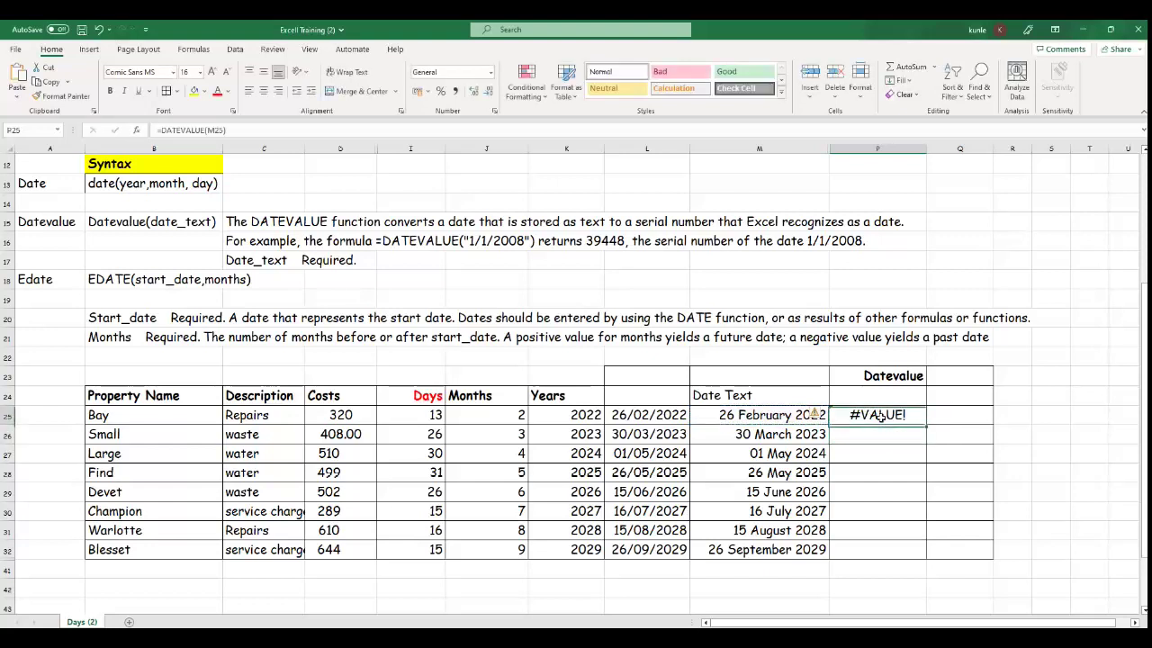
type("=")
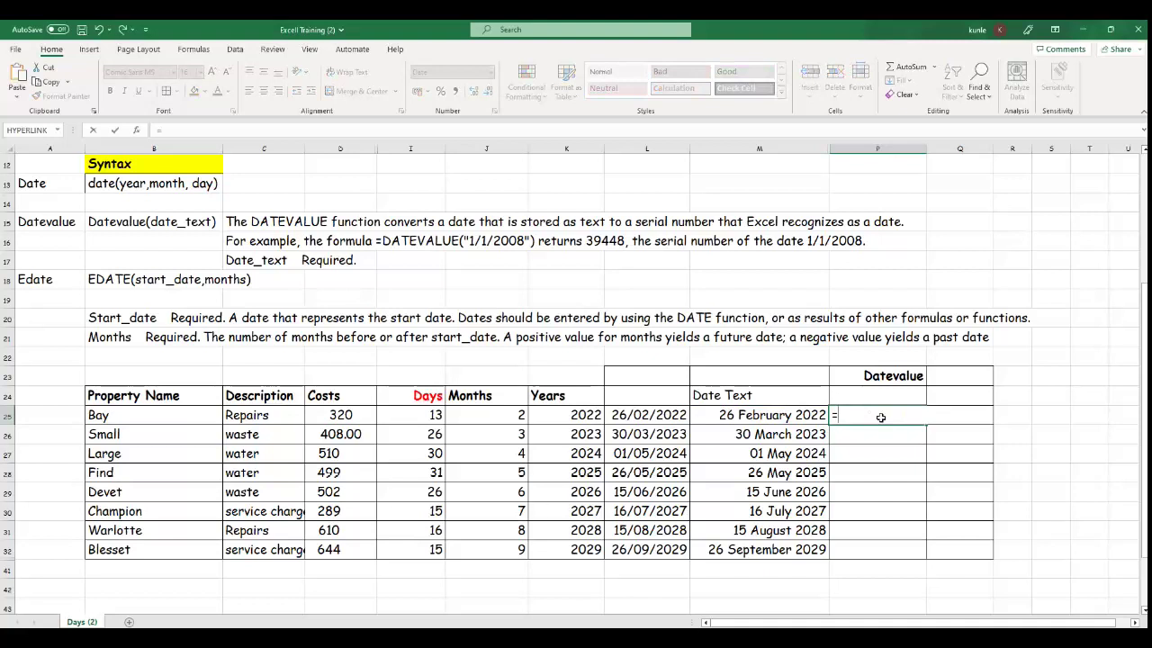
type("dateva")
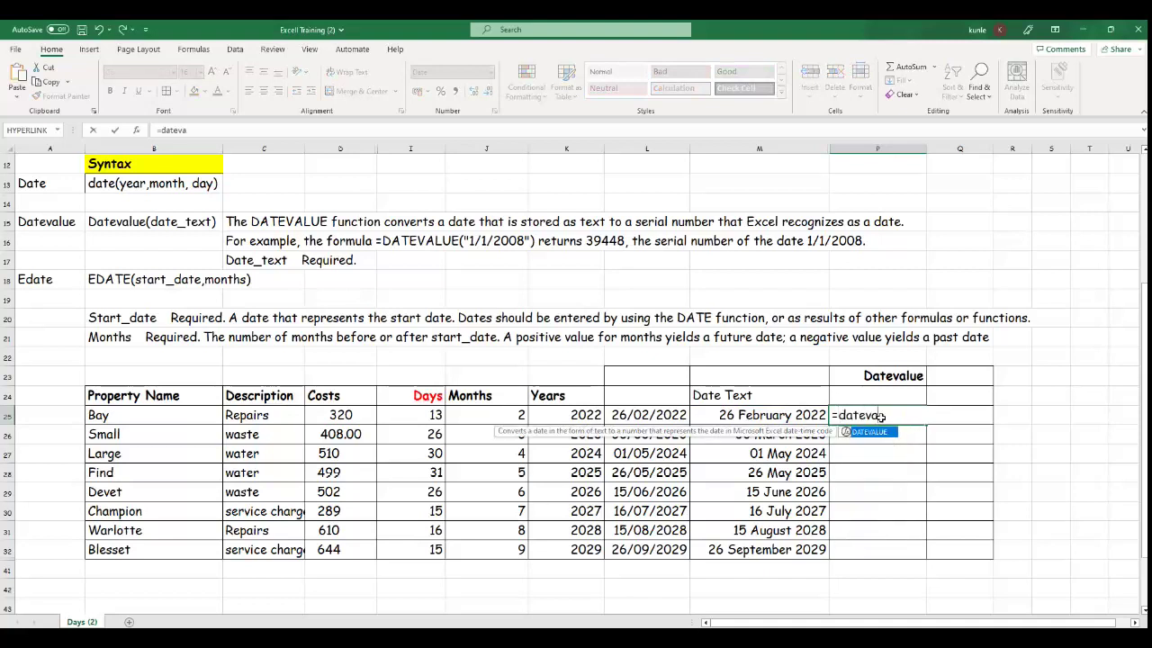
key("BackSpace")
key("BackSpace")
key("BackSpace")
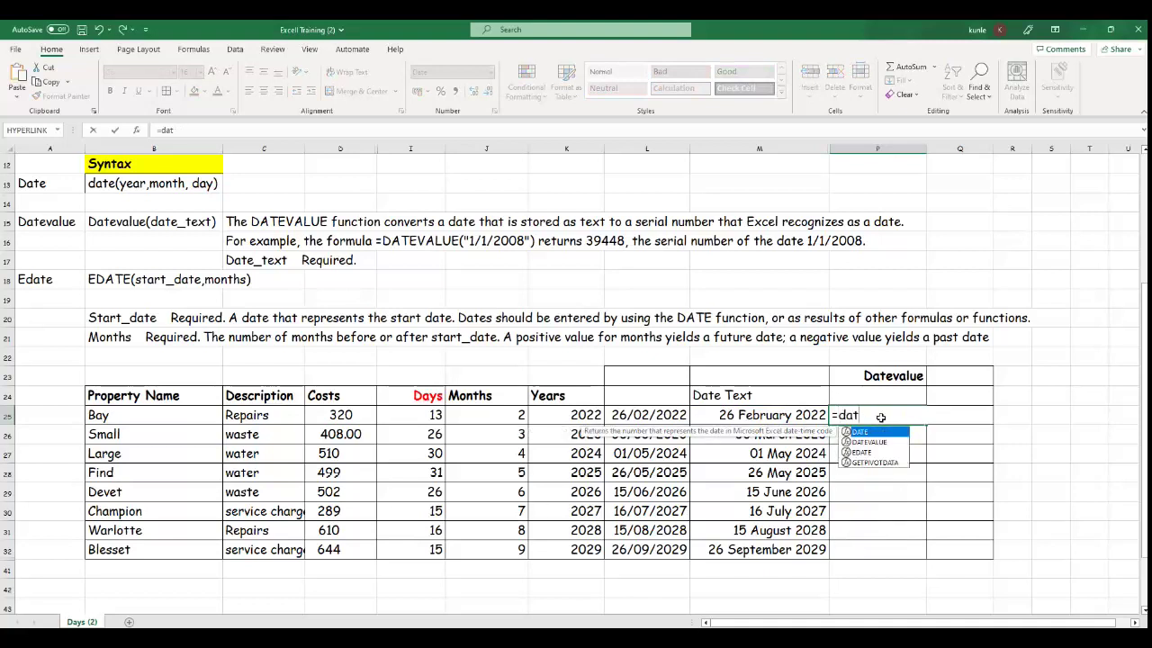
type("evalue")
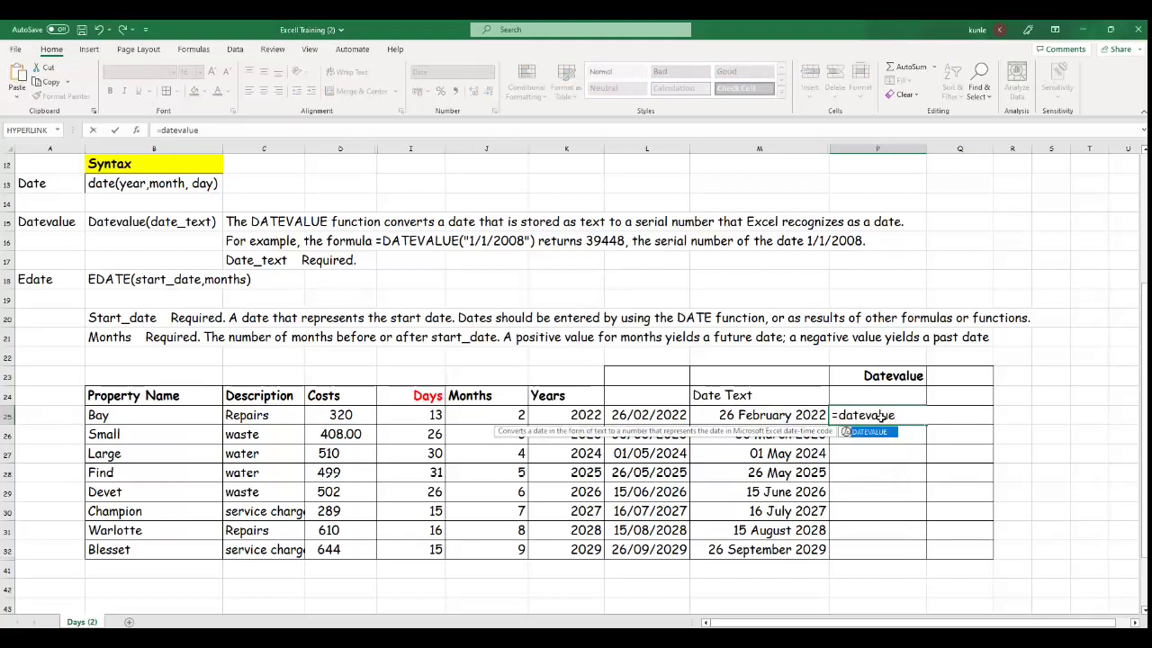
type("(")
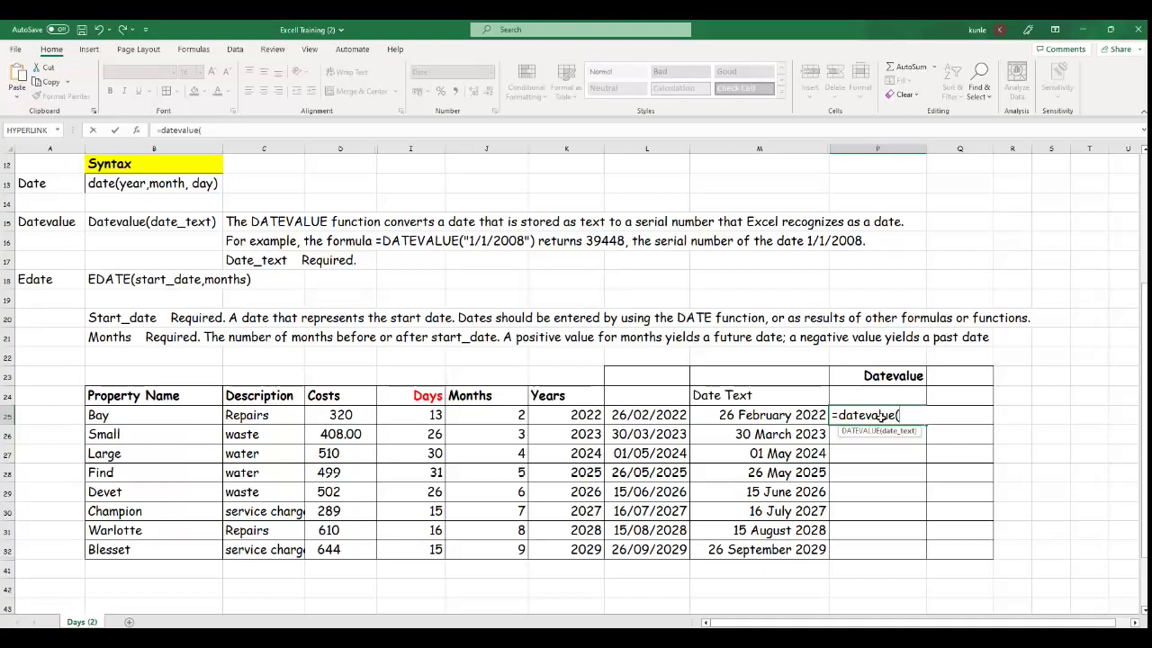
left_click(586, 416)
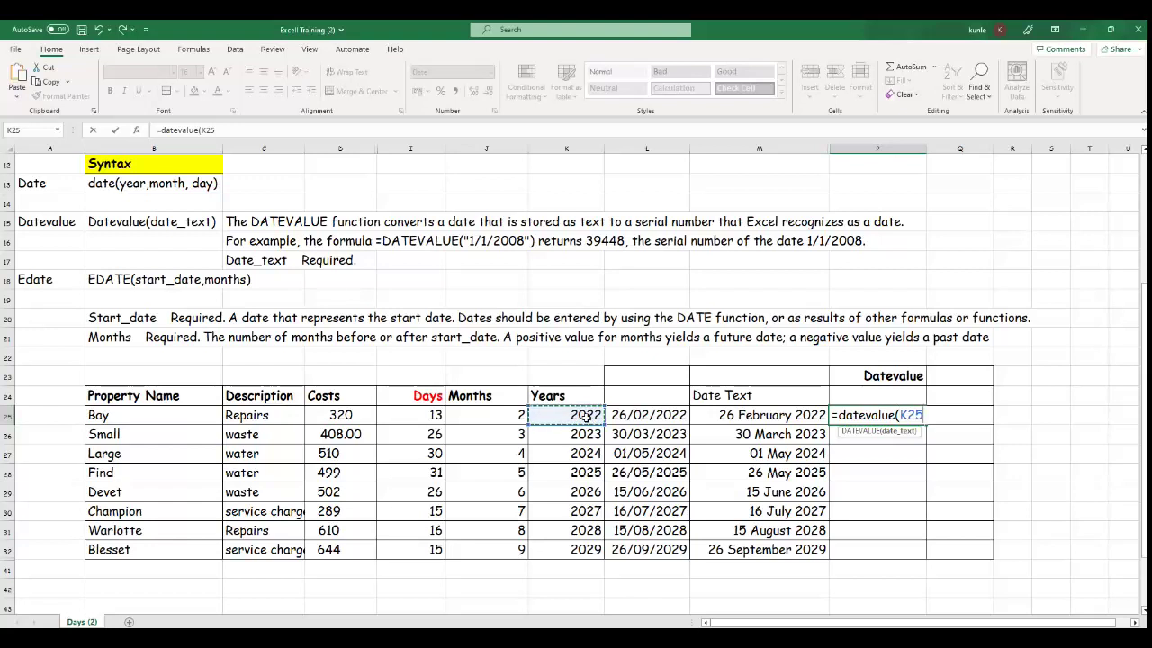
key("ctrl+Return")
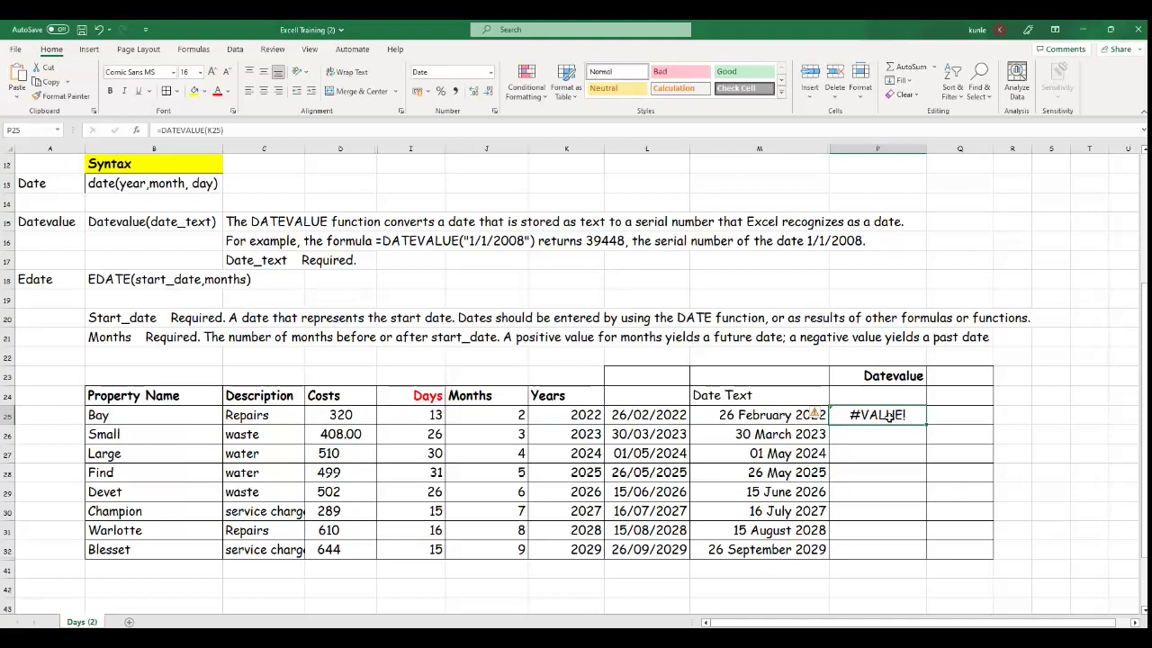
type("=")
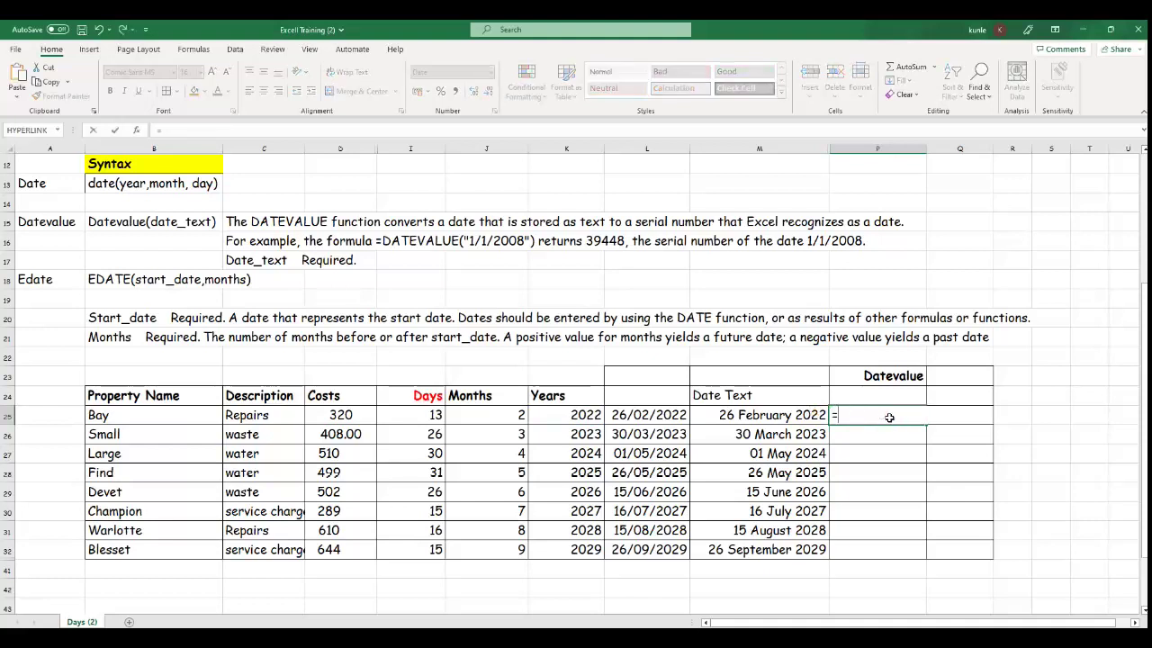
type("datev")
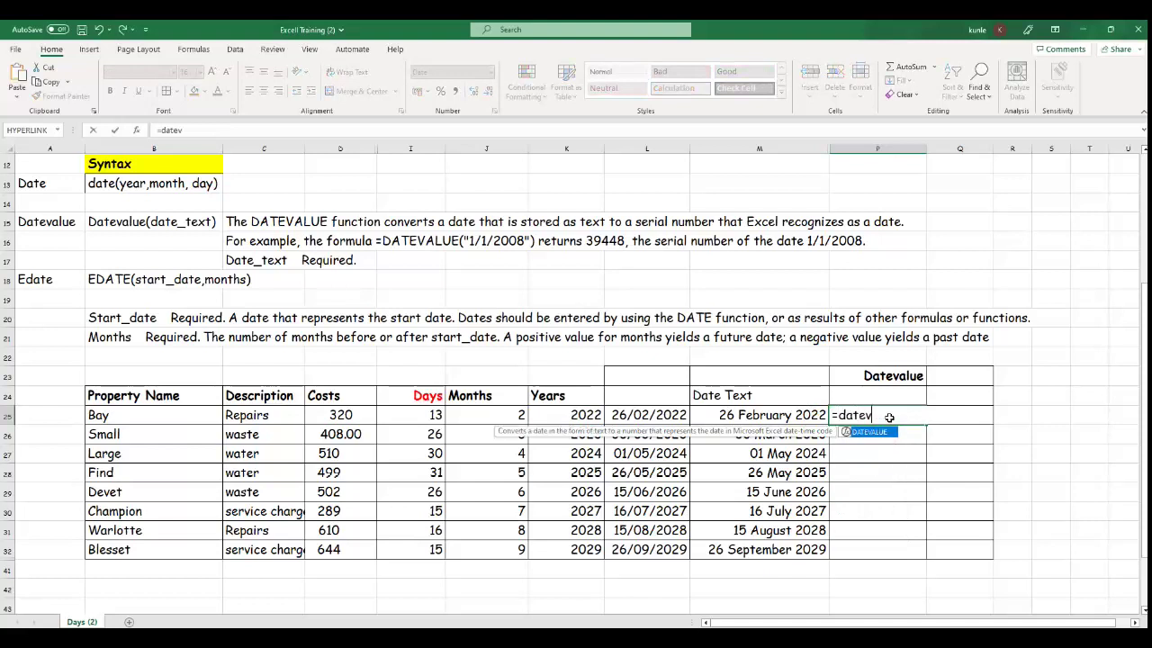
type("alue(\"")
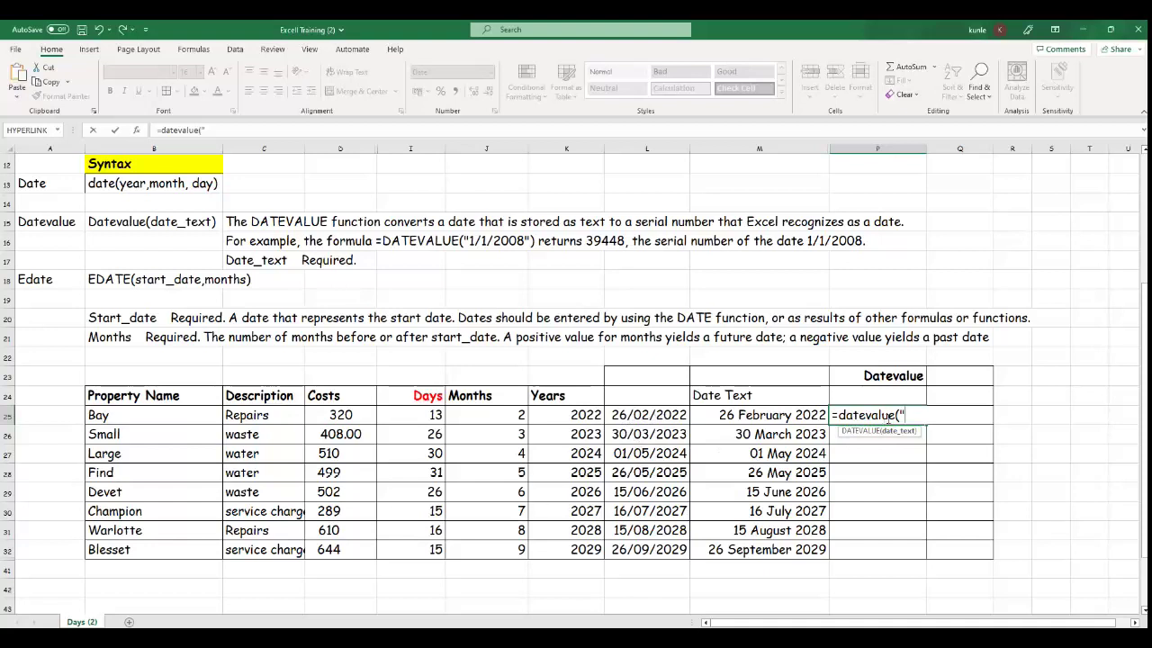
Step: Enter =DATEVALUE("26/02/2022") in P25 and autofit column P to show the date
type("26/02/2022")
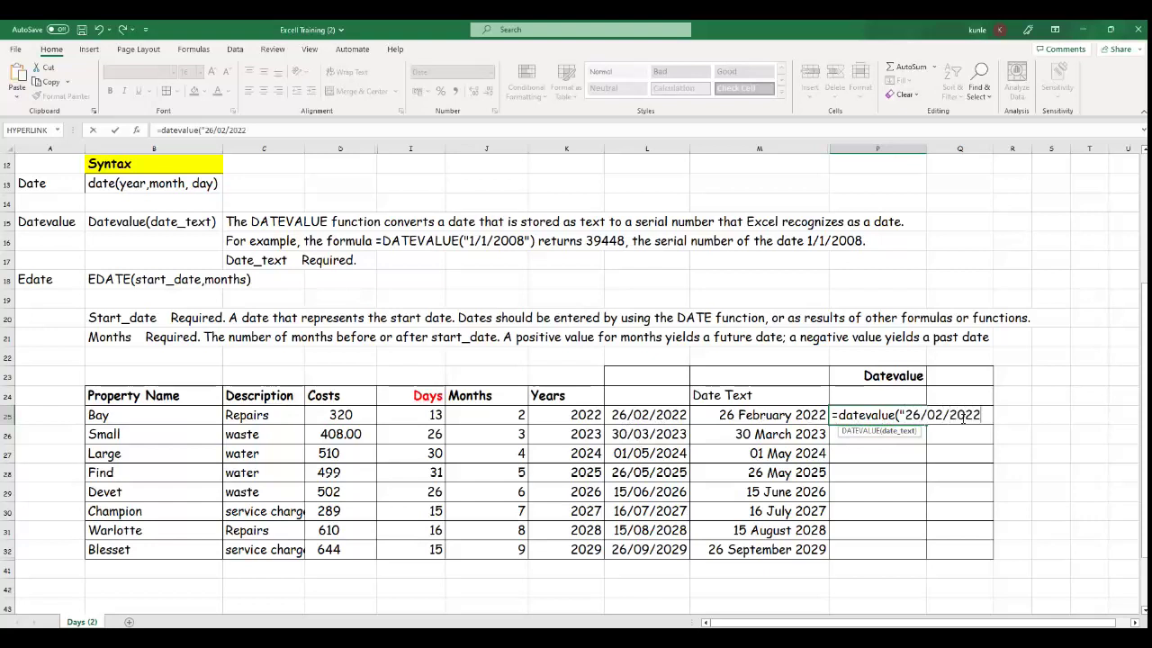
type("\")")
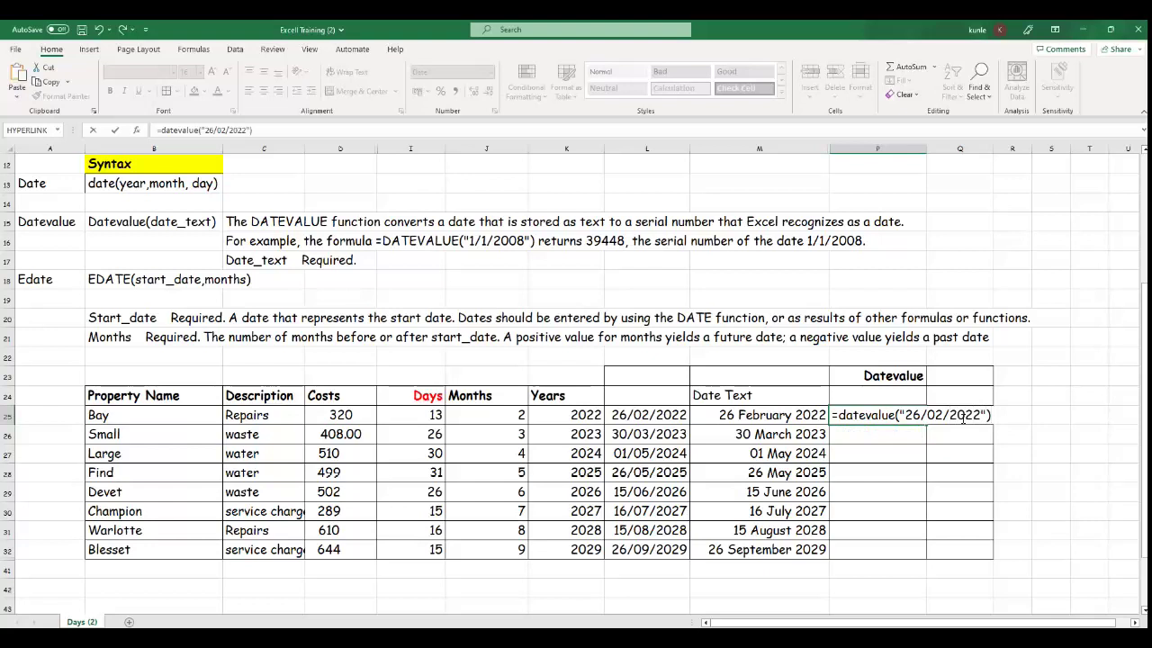
key("Return")
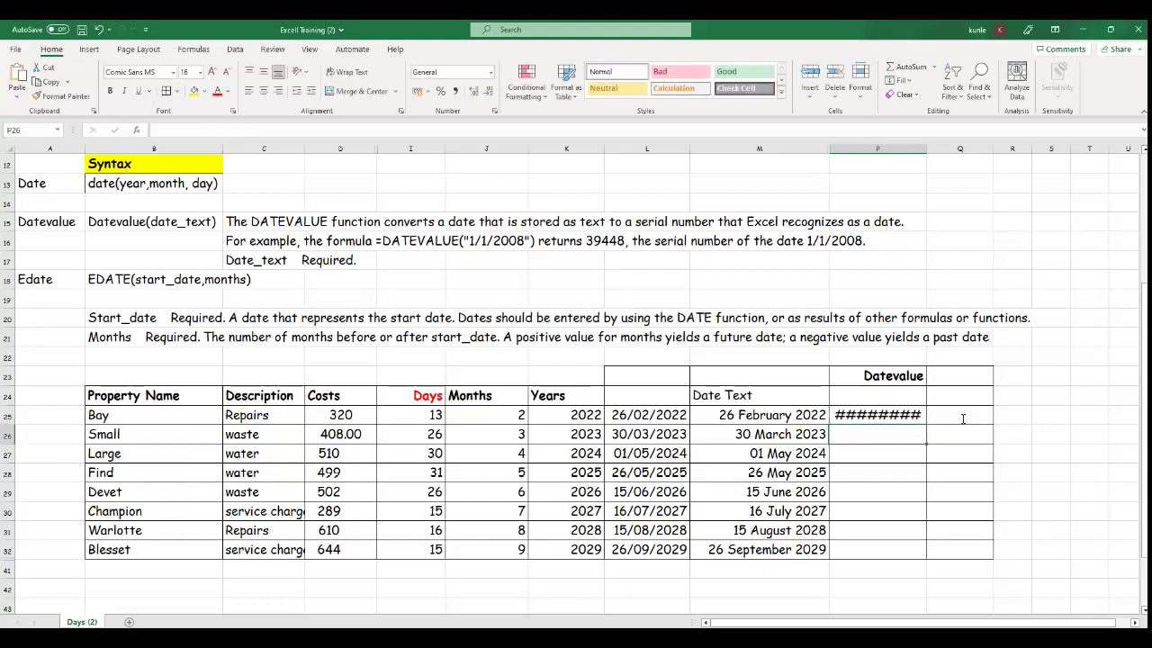
double_click(928, 150)
left_click(915, 414)
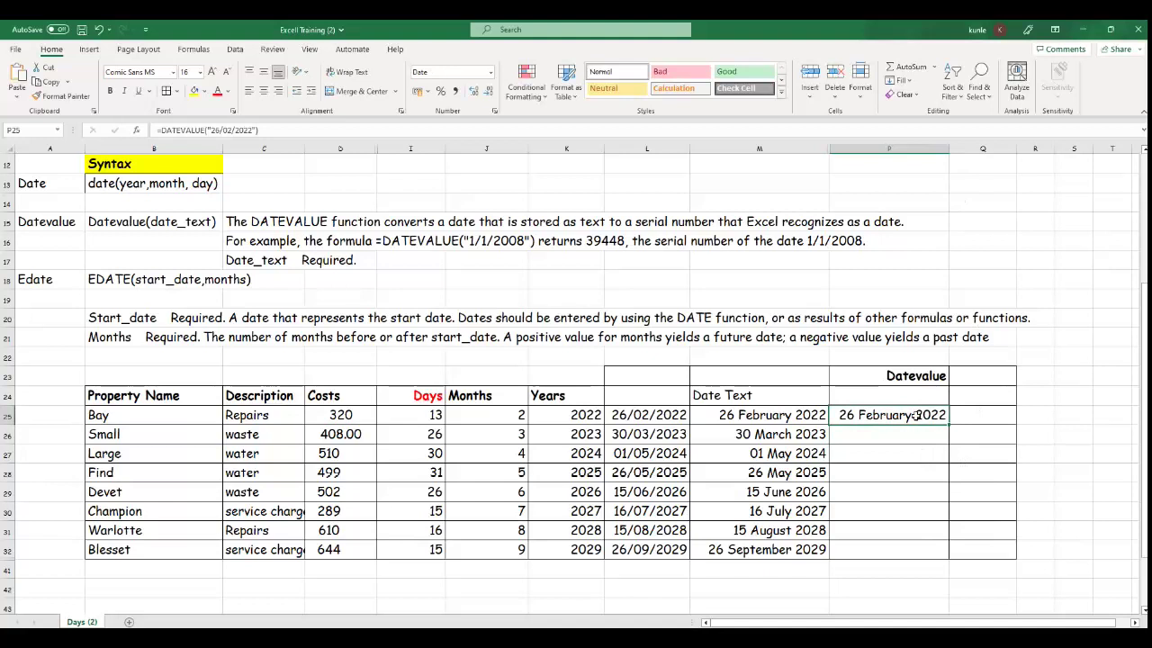
Step: Format P25 as General so it shows the serial number 44618
right_click(916, 415)
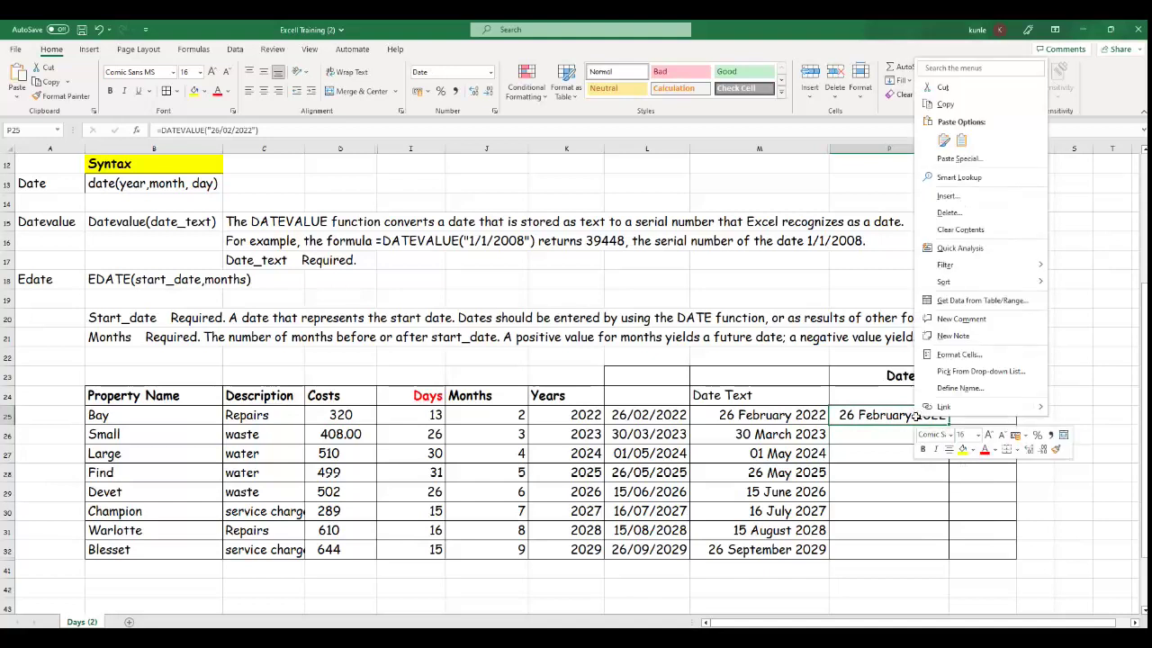
left_click(973, 361)
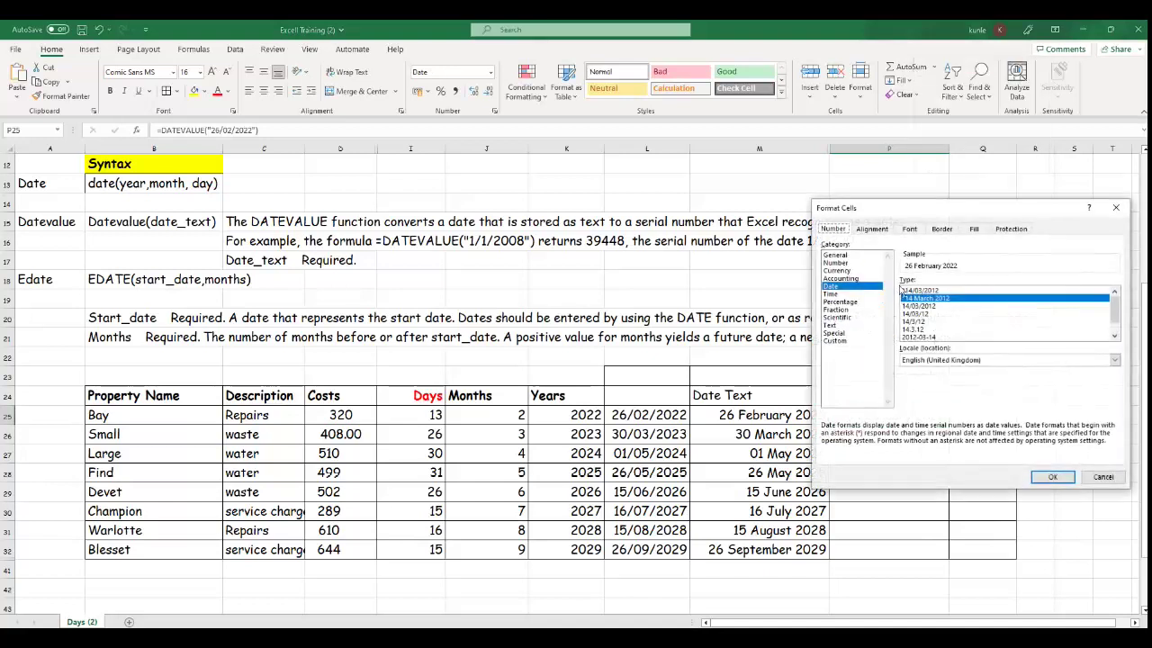
left_click(852, 256)
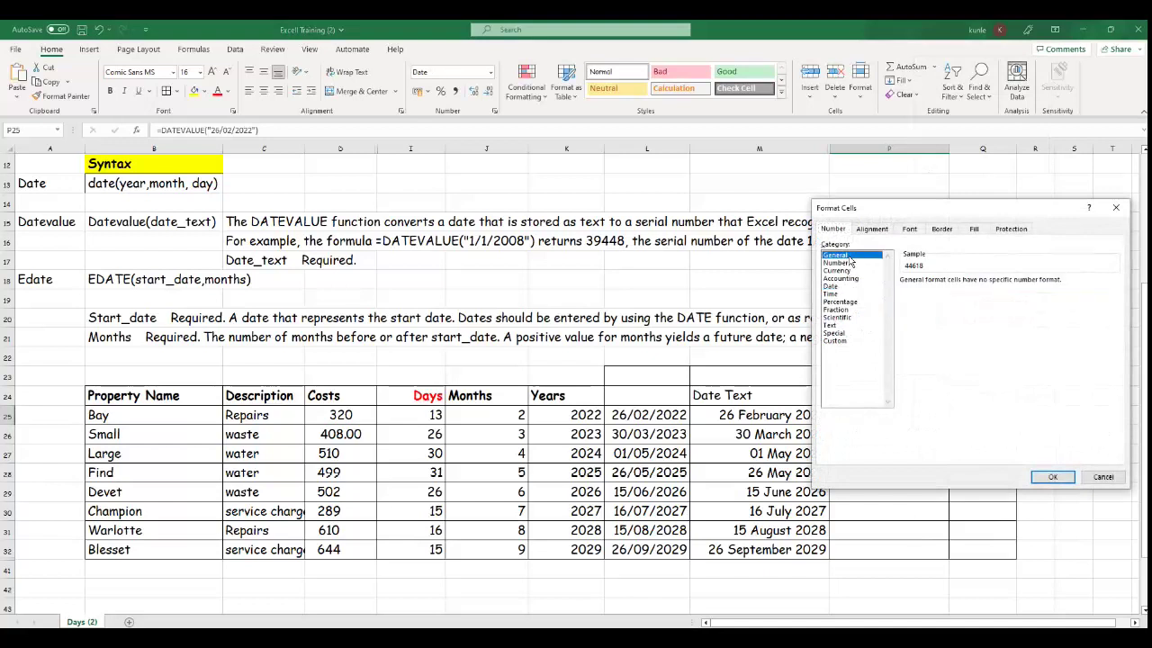
left_click(1052, 477)
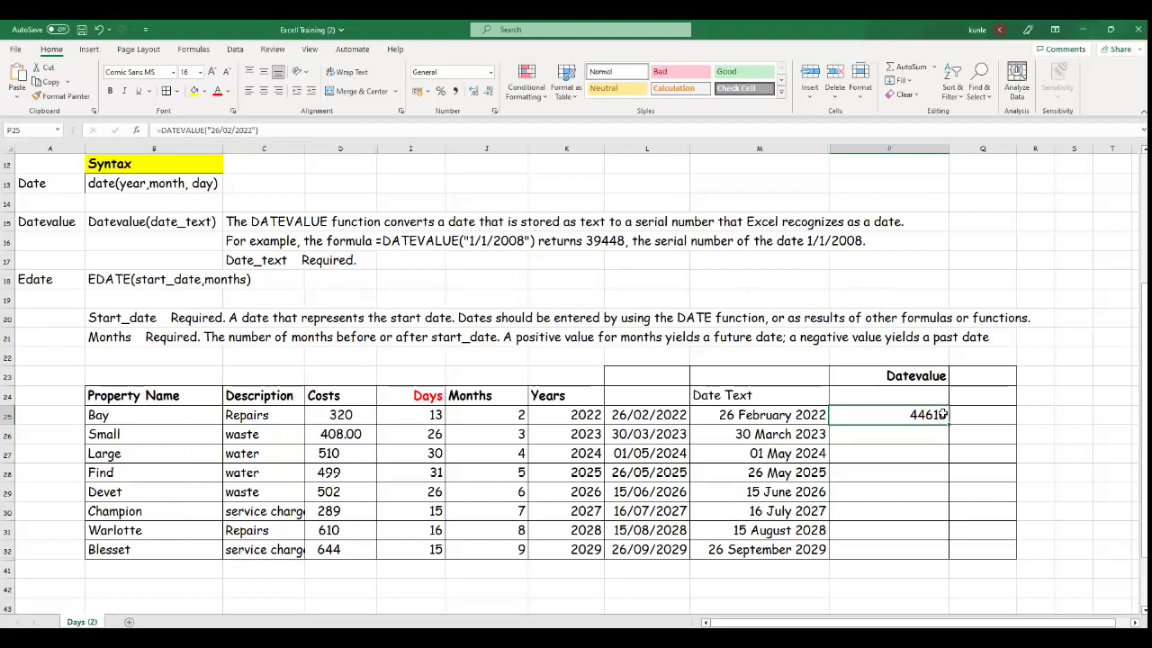
Step: Retype P25 as =DATEVALUE("13-01-2022"), giving the serial number 44574
type("=dateva;l")
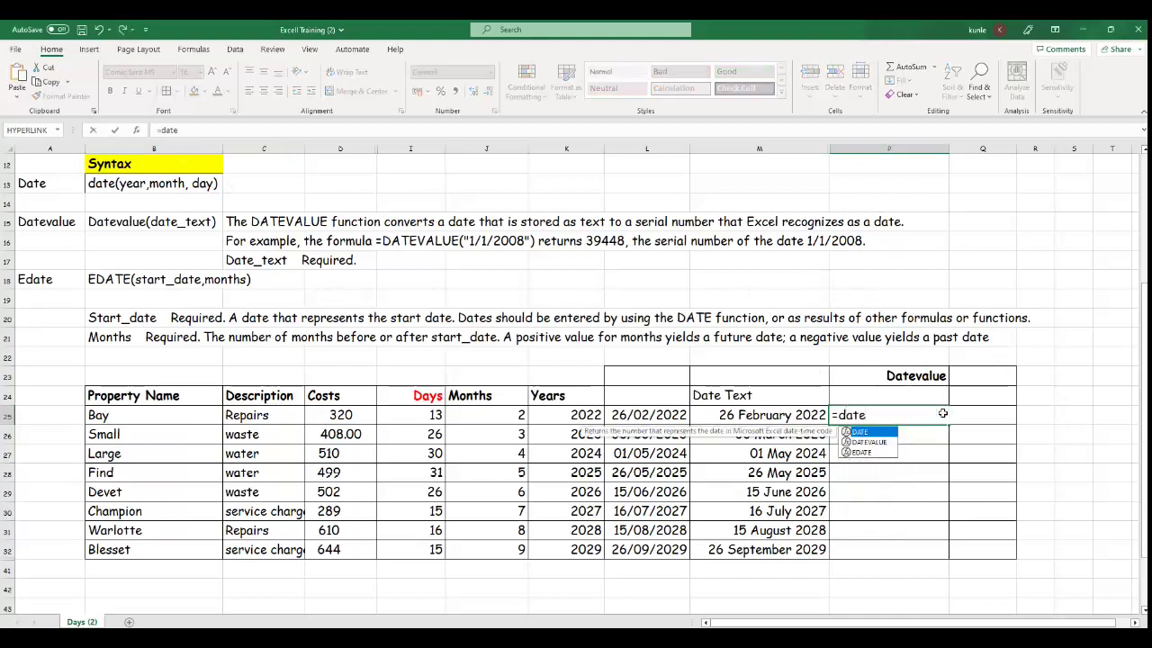
key("BackSpace")
key("BackSpace")
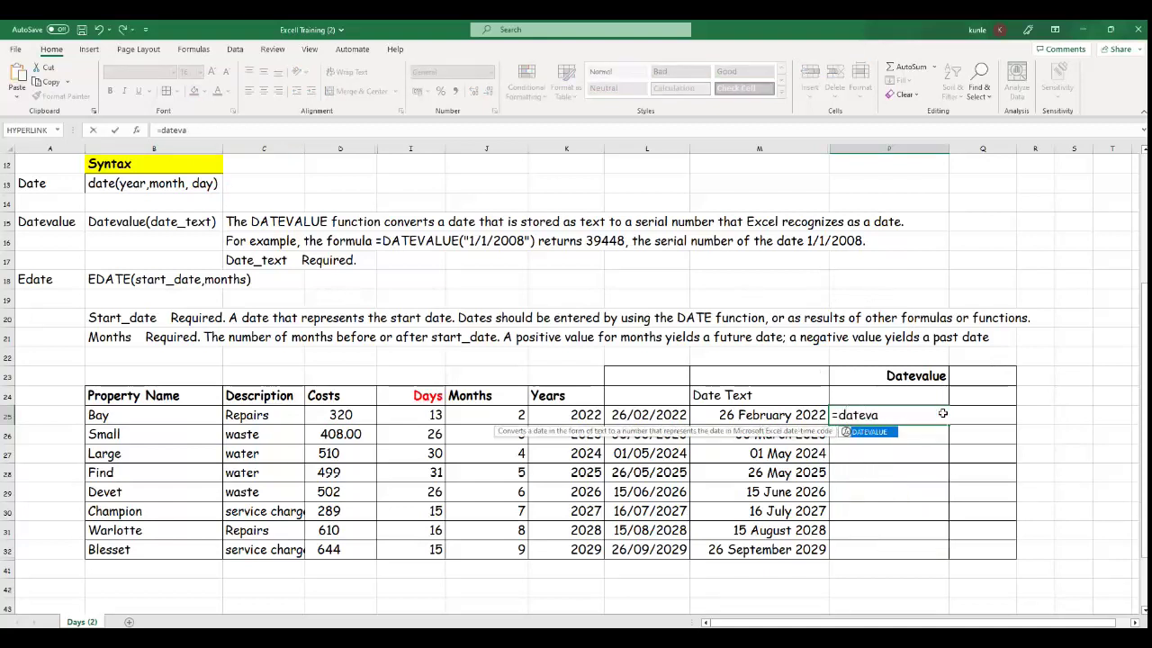
type("lue(\"")
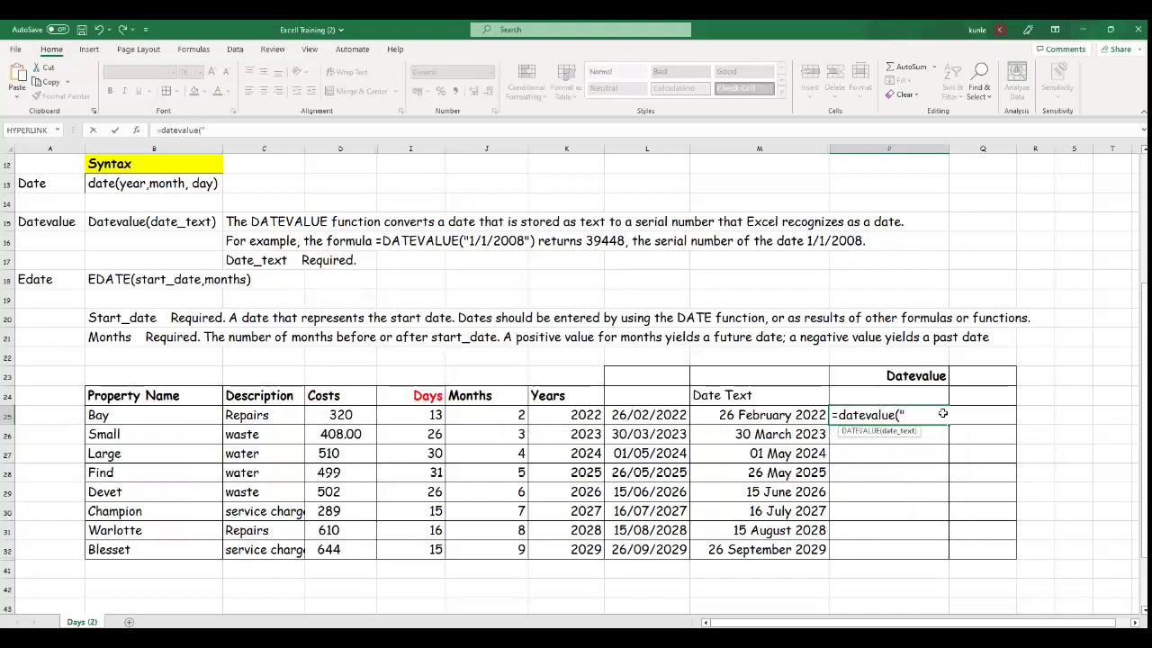
type("13-01-2022\")")
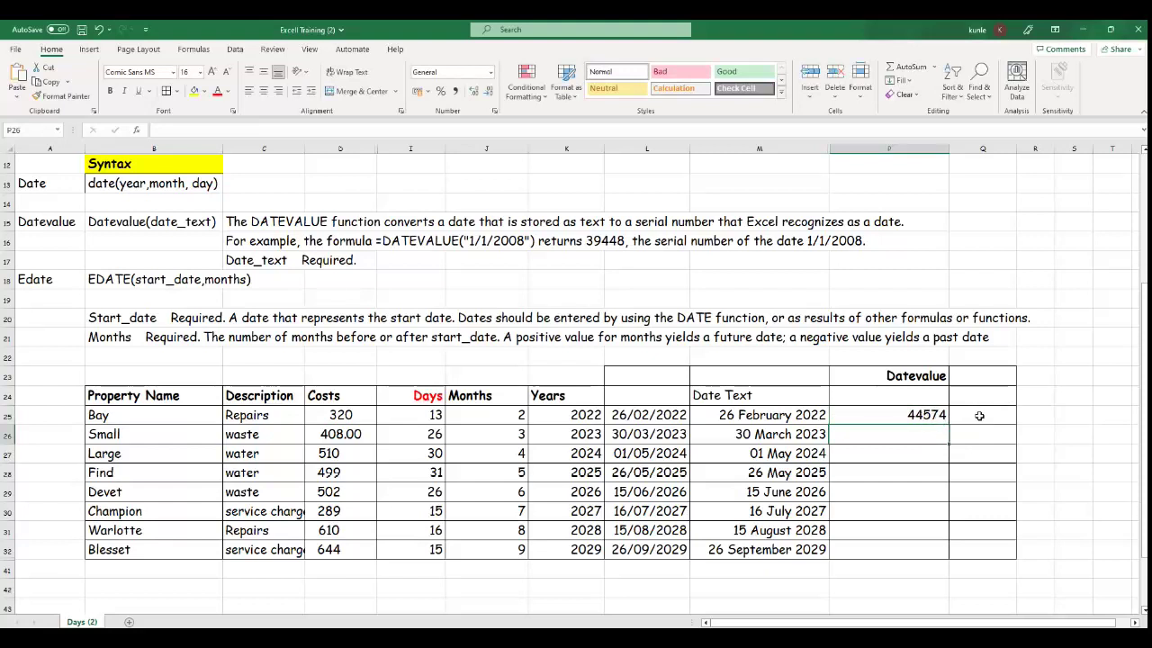
left_click(942, 415)
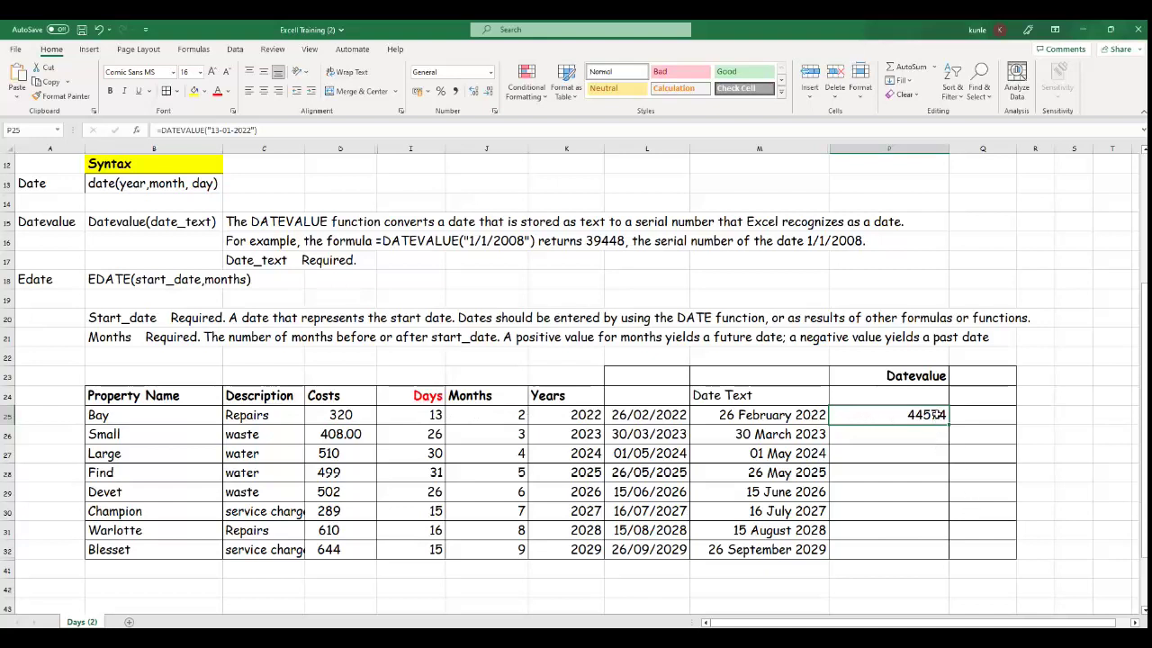
type("=")
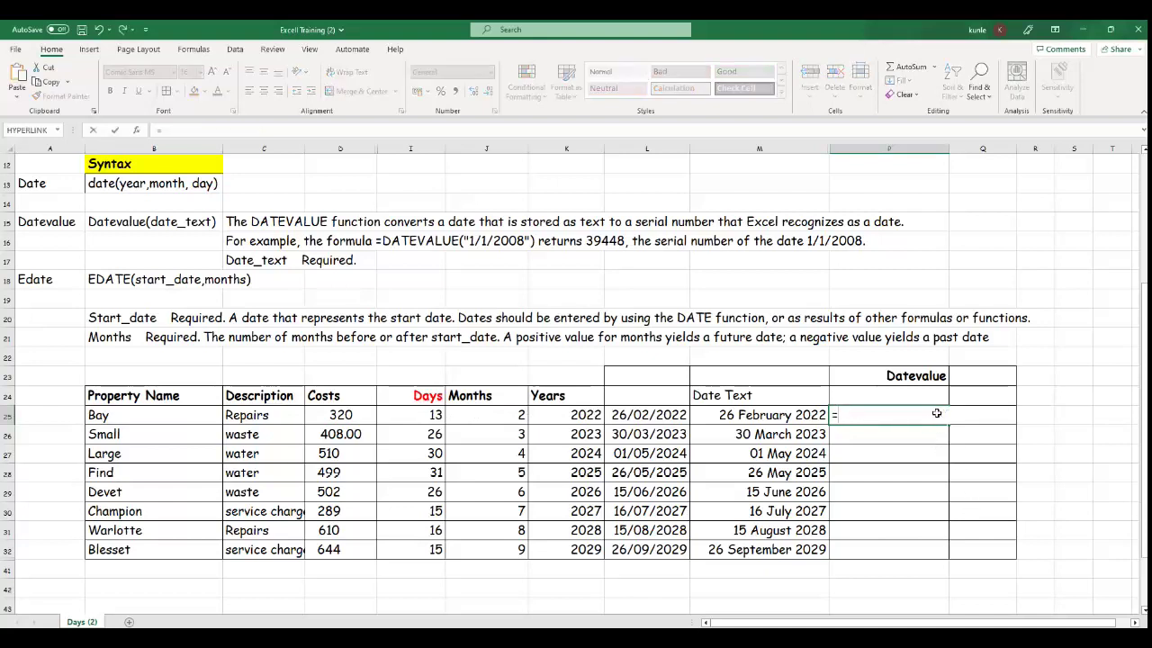
key("Escape")
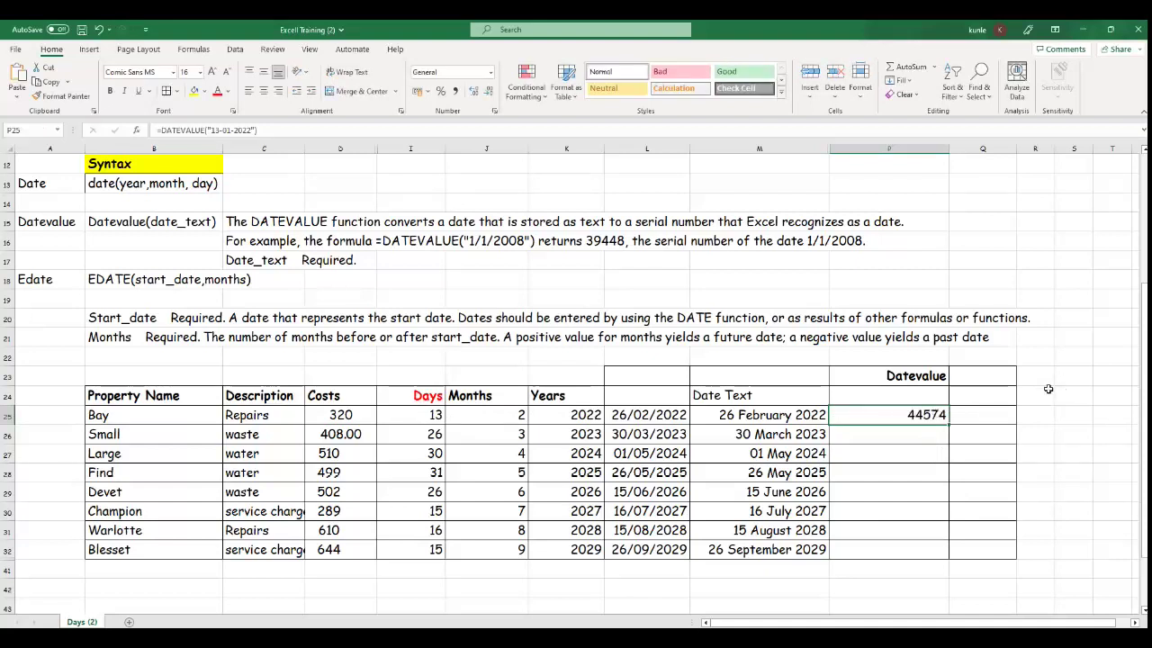
left_click(991, 375)
Step: Head Q23 with =P23, repeating the Datevalue heading
type("=")
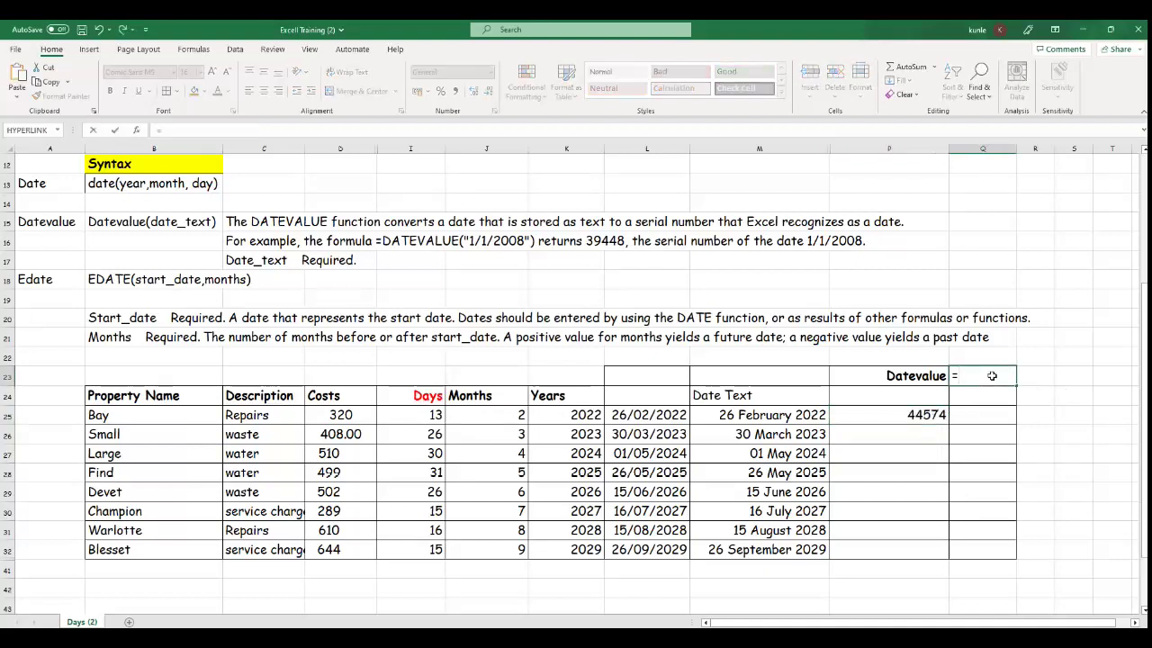
key("Left")
key("Return")
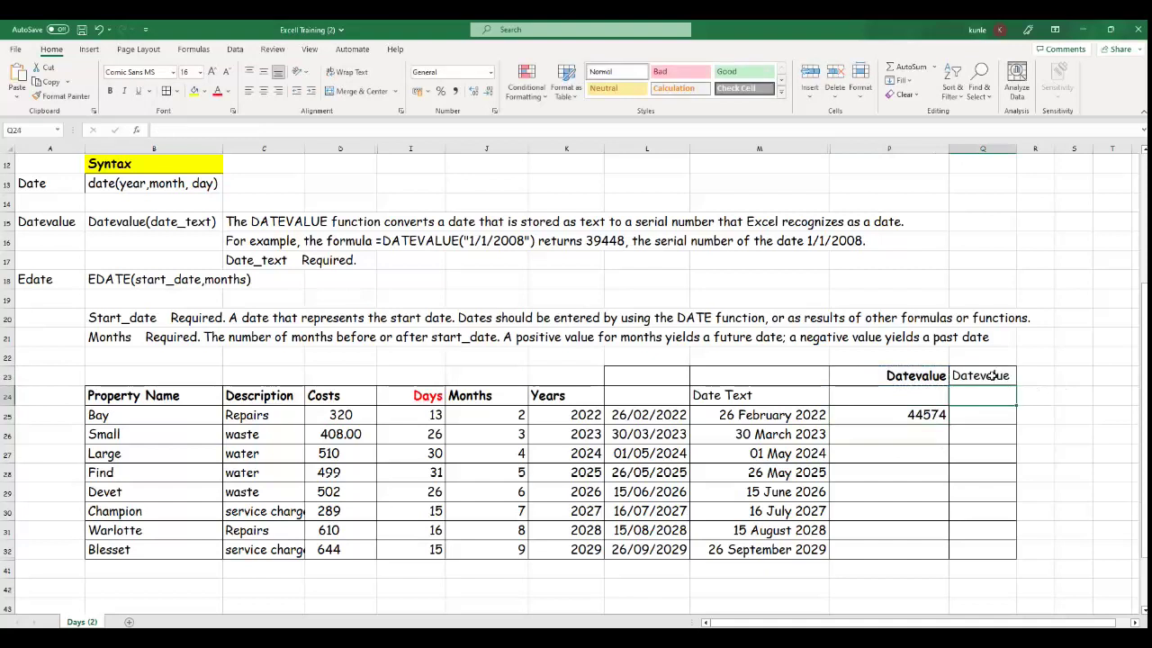
Step: Start Q25's formula as =DATEVALUE(I25 & "/" & using the Days value
left_click(983, 413)
type("=")
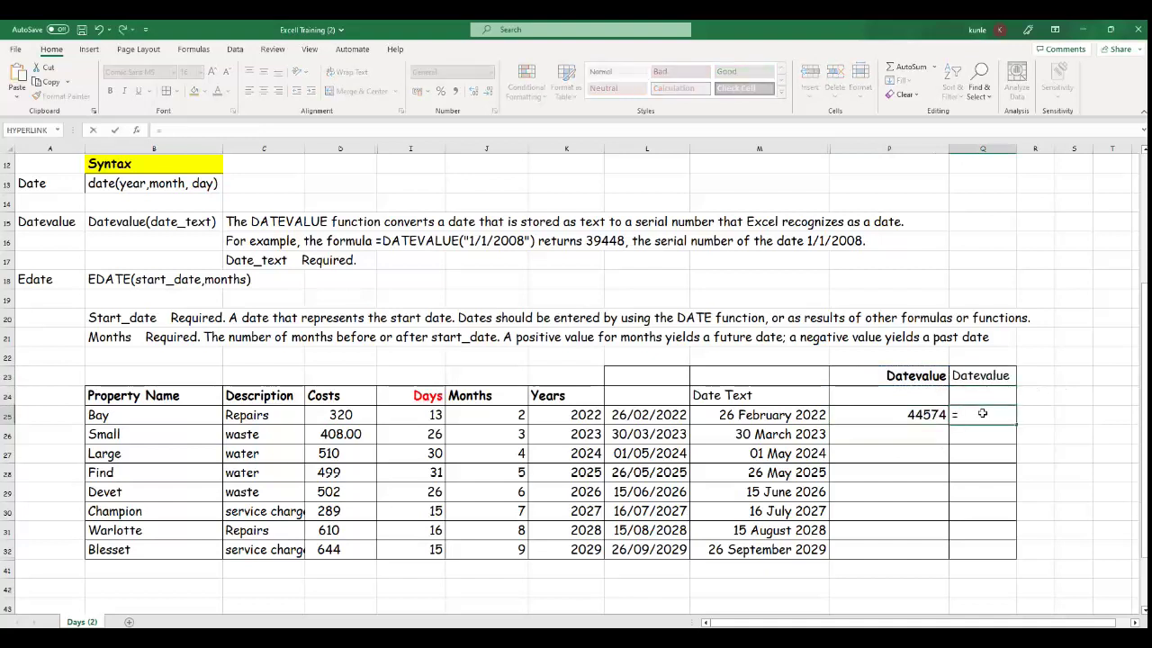
type("datevalue")
key("BackSpace")
key("BackSpace")
type("ue")
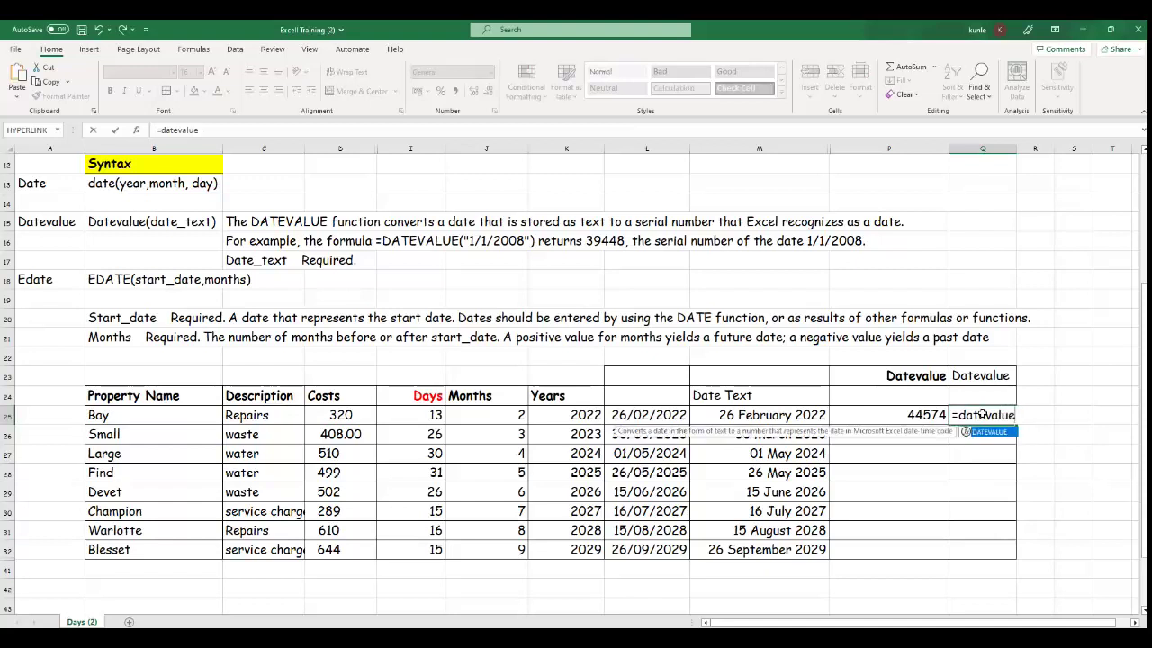
type("(")
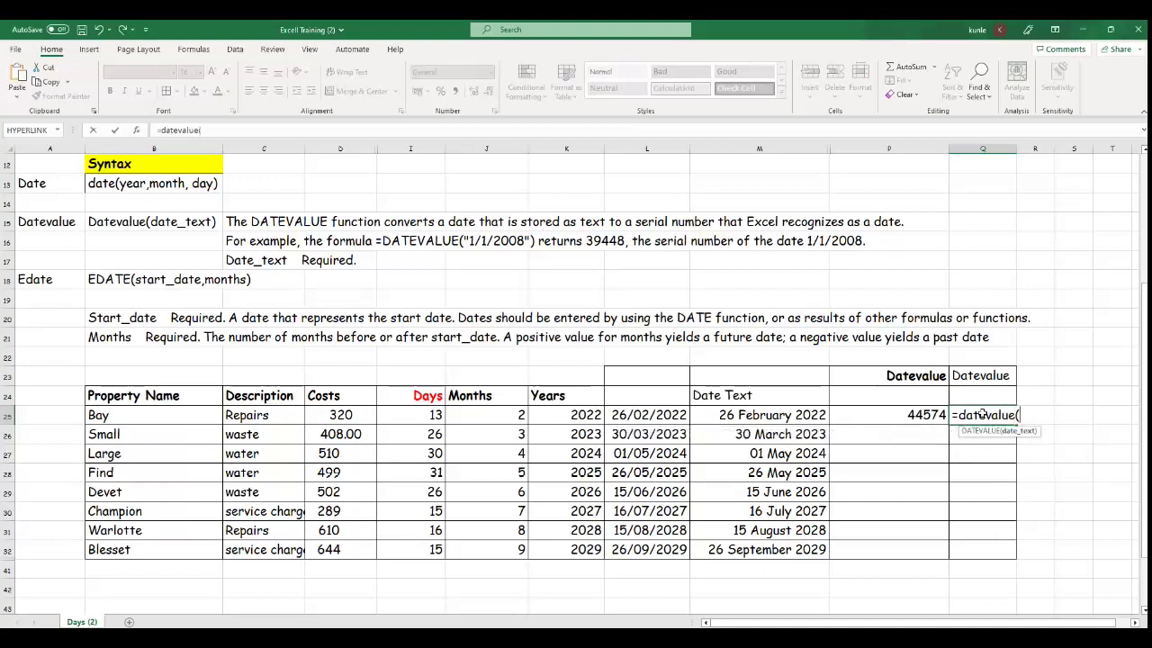
left_click(434, 415)
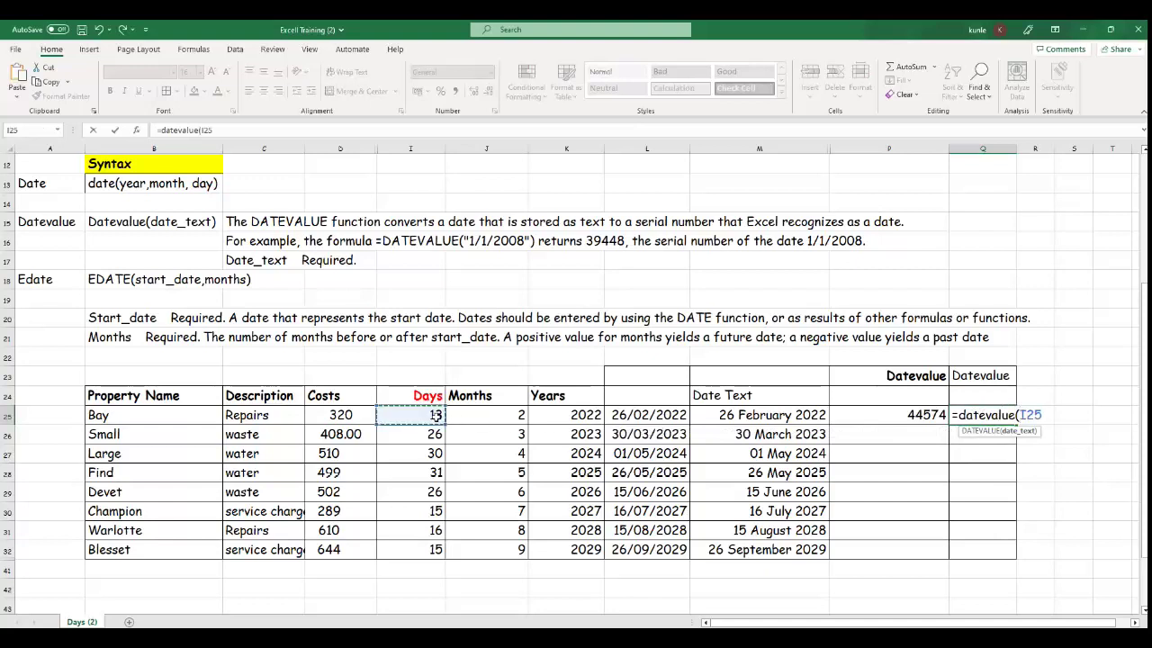
left_click(458, 130)
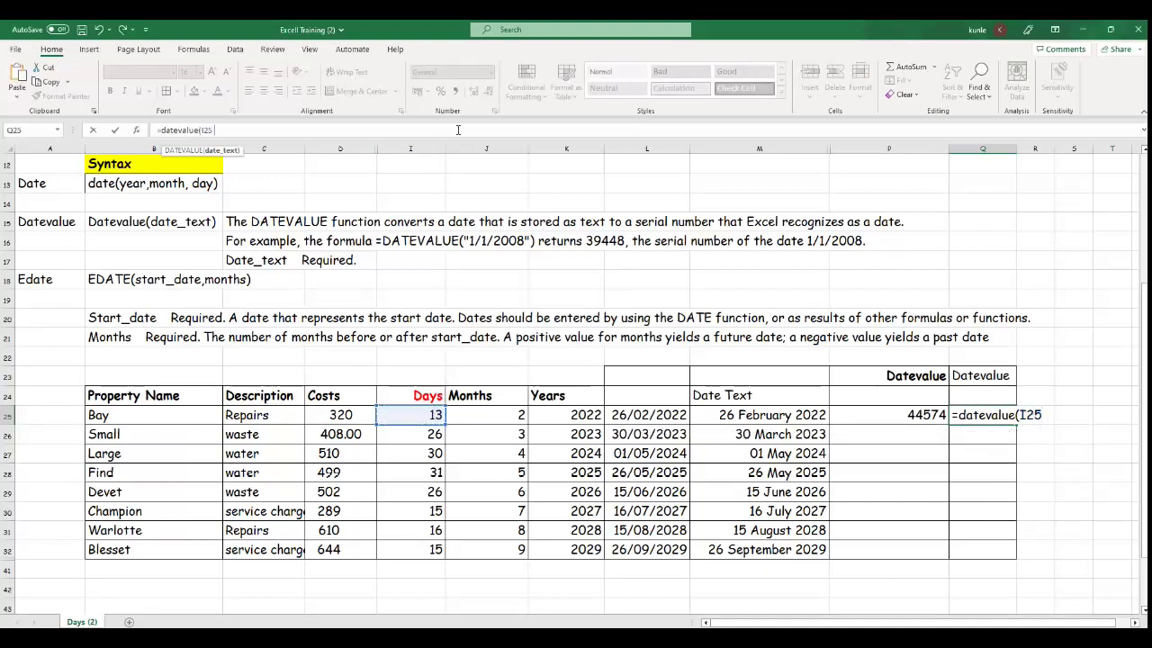
type("&")
type("\"/")
key("BackSpace")
key("BackSpace")
type("&")
Step: Complete Q25 as =DATEVALUE(I25 & "/" & J25 & "/" & K25), returning 44605
left_click(508, 417)
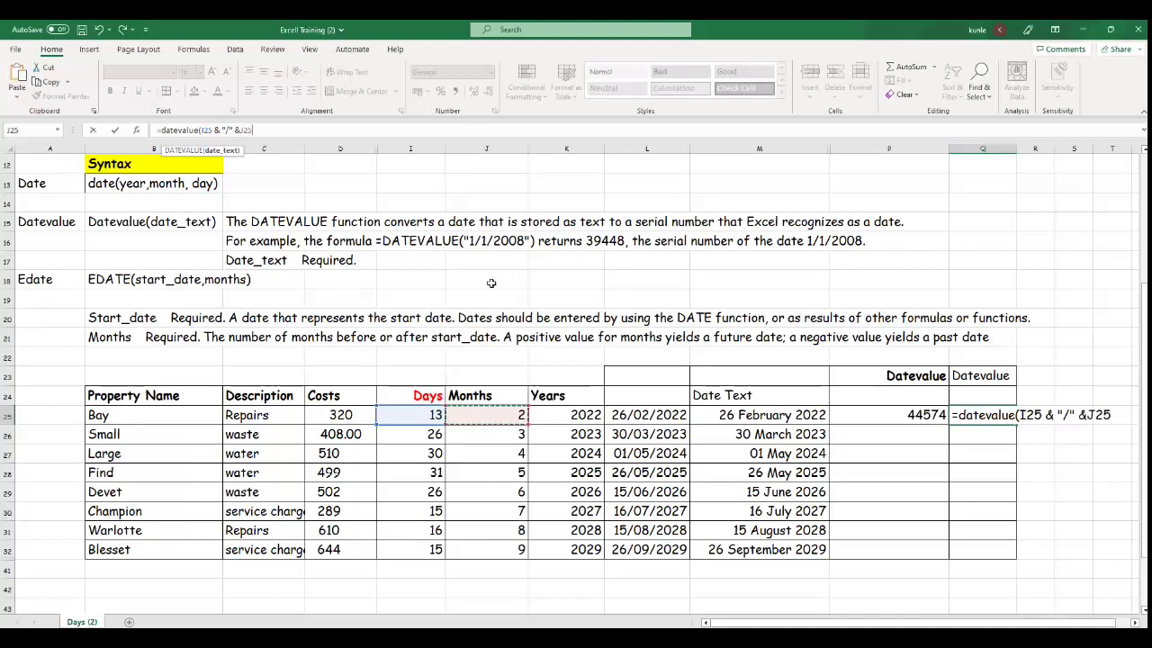
left_click(241, 131)
type("J25 &")
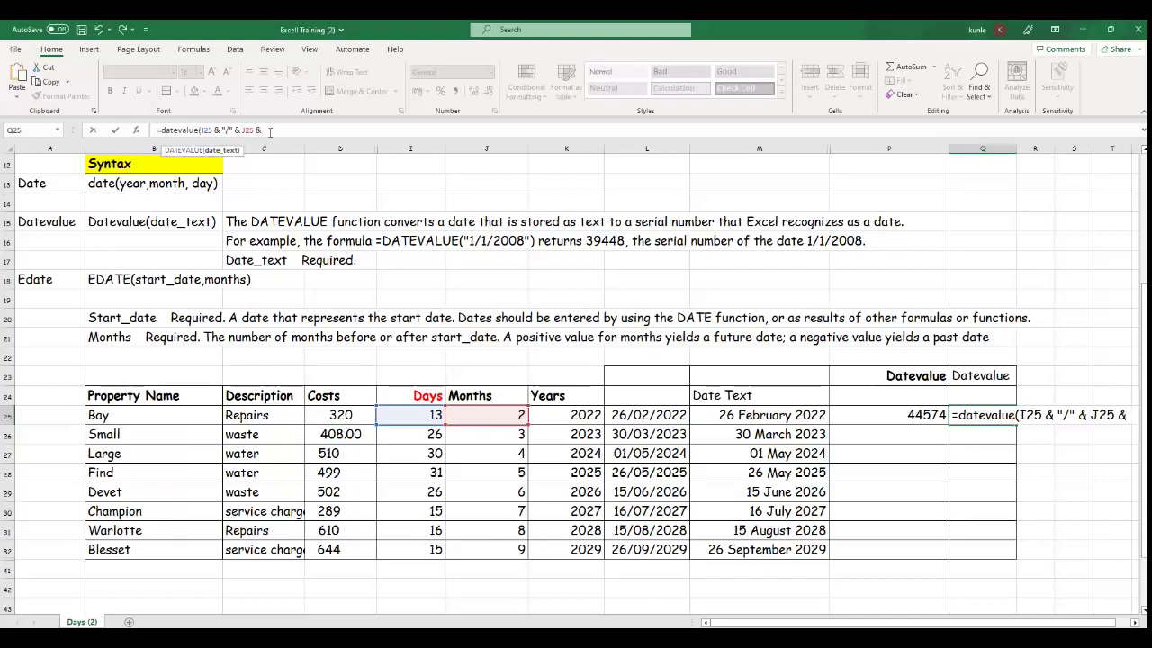
type(" \"/\" &")
left_click(585, 414)
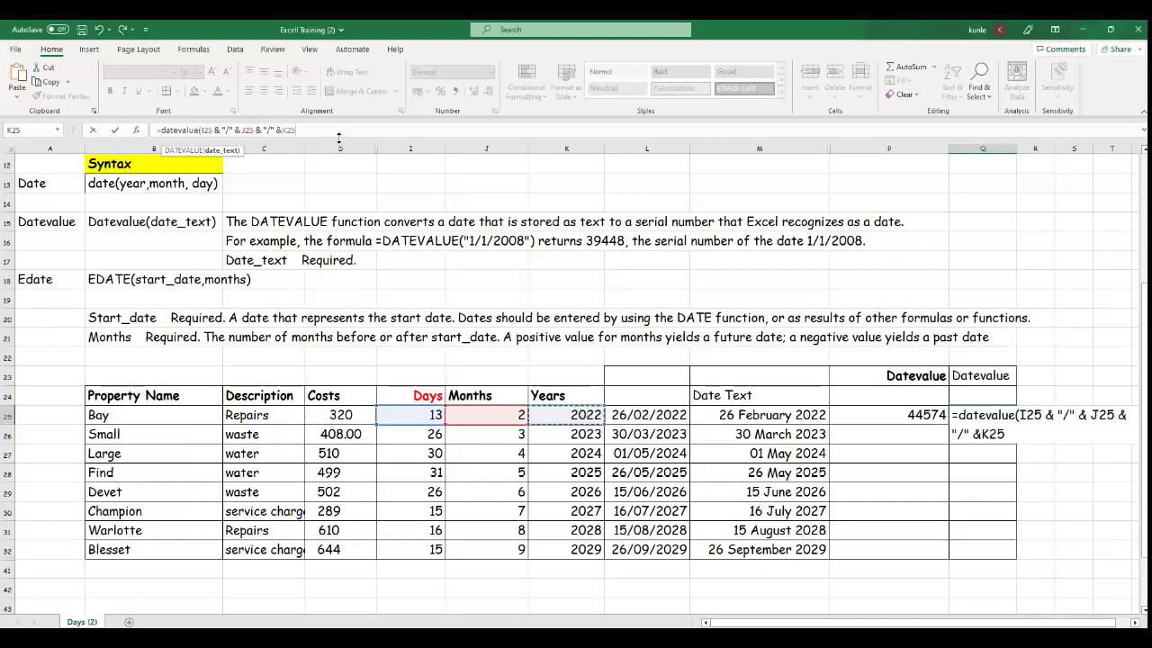
key("Return")
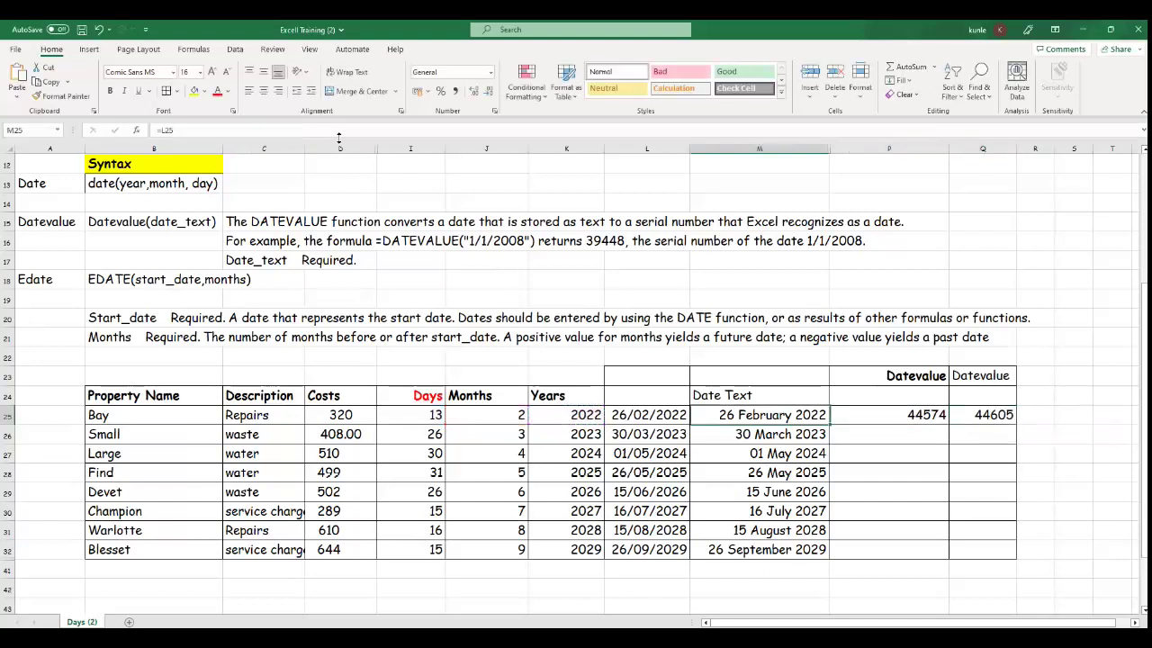
key("Left")
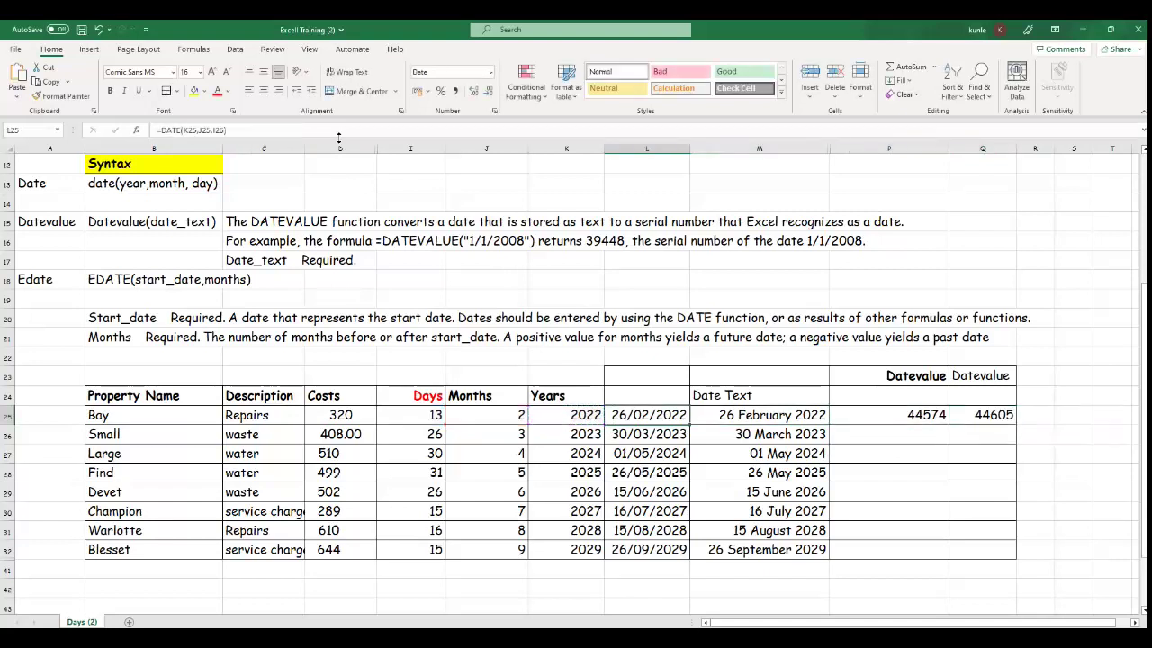
Step: Fill Q25's DATEVALUE formula down to Q32, giving serials 44605 to 47376
left_click(987, 414)
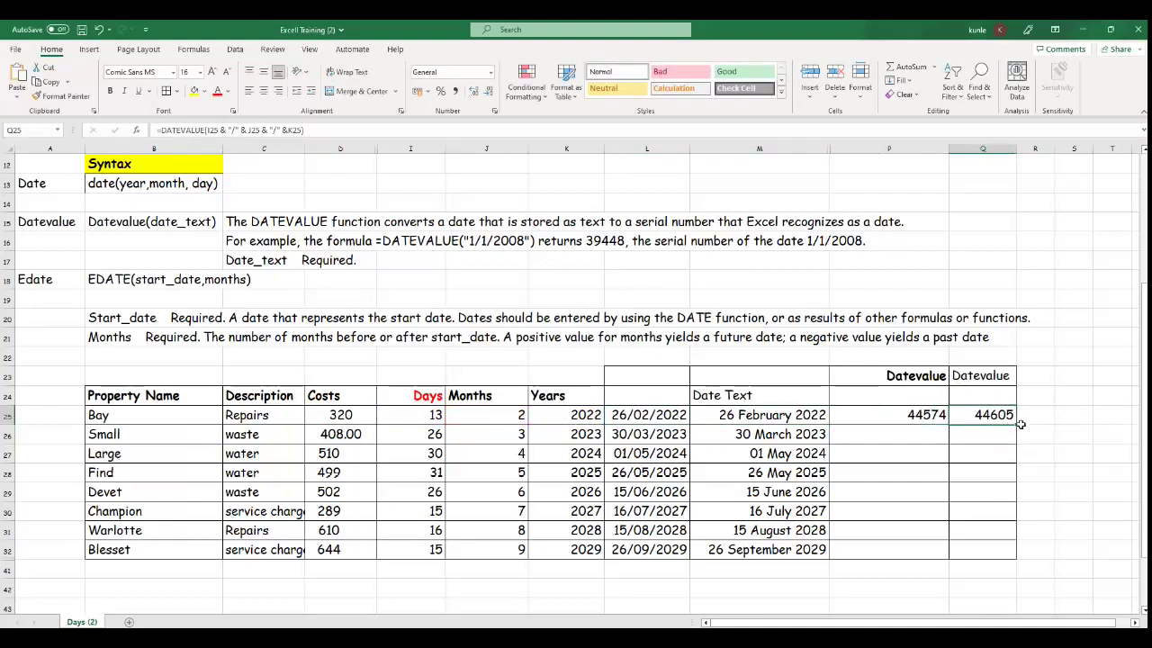
left_click_drag(1018, 424, 997, 559)
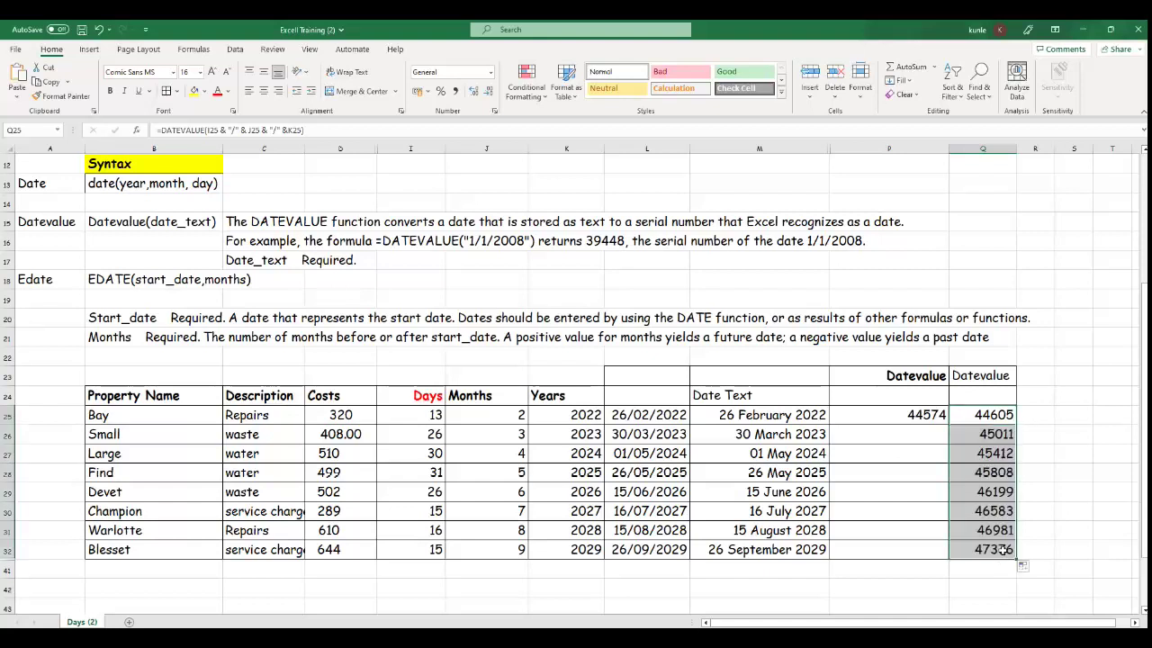
left_click(1004, 550)
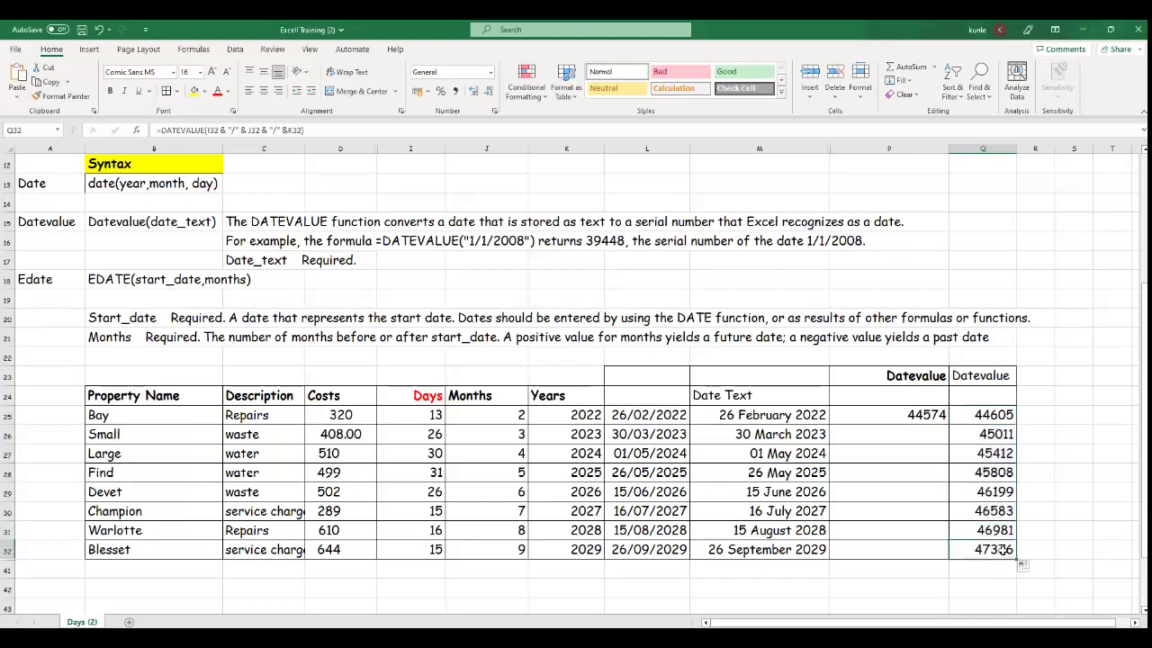
left_click_drag(995, 416, 997, 550)
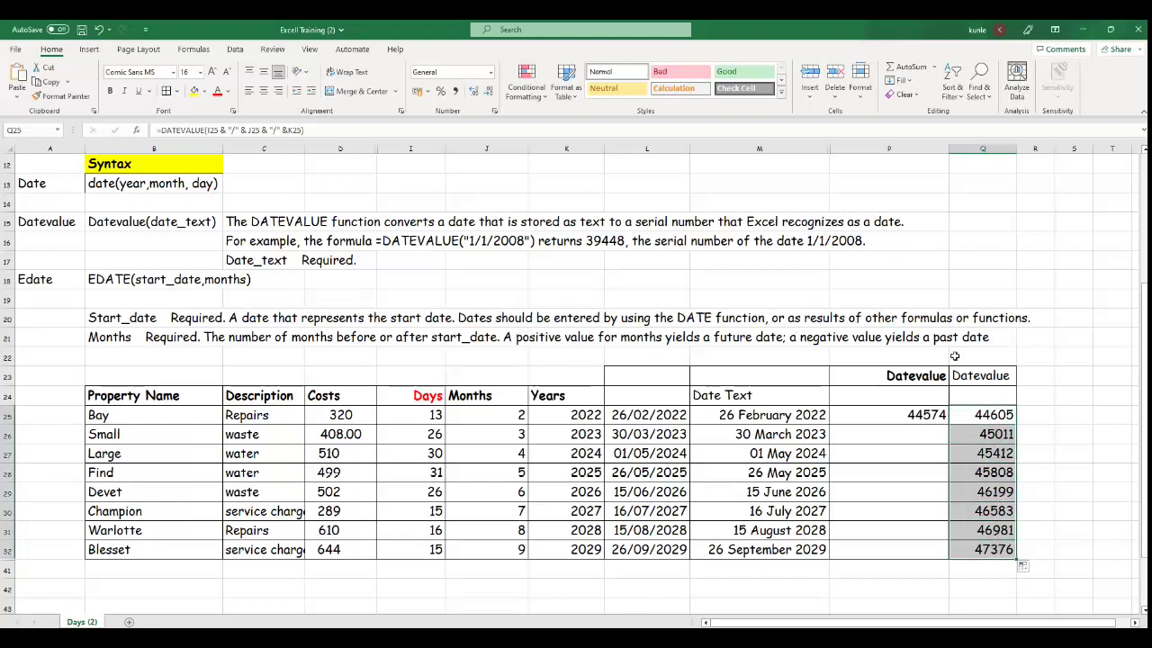
left_click(1006, 415)
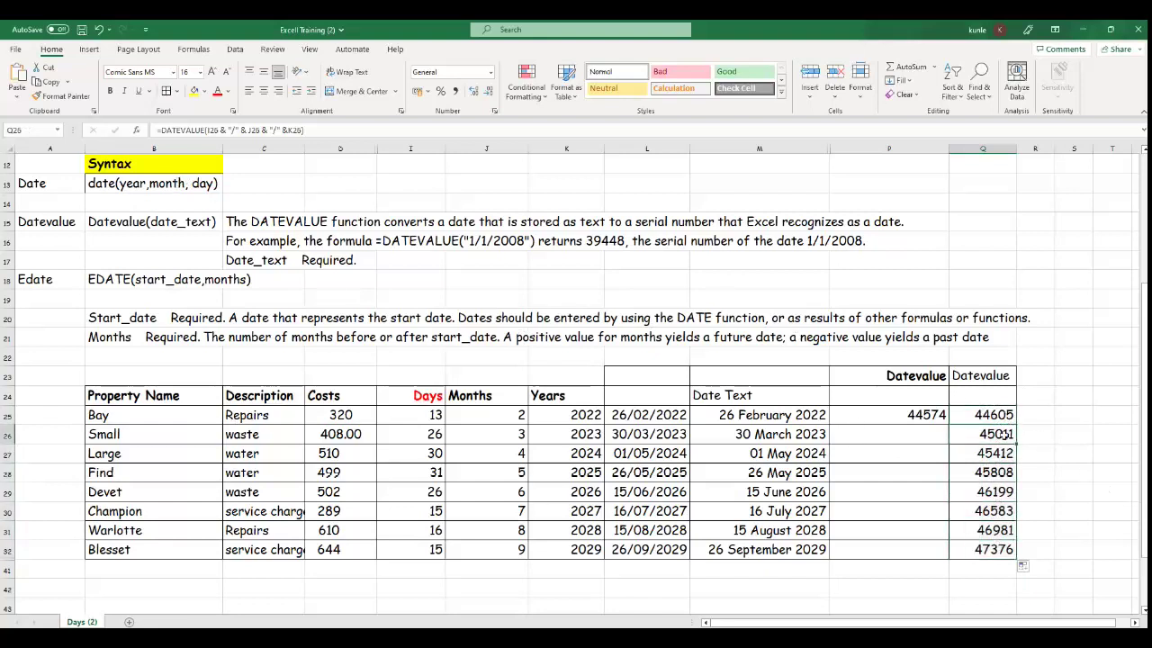
double_click(1004, 434)
key("Return")
left_click(1002, 434)
Step: Make the Q23 Datevalue heading bold
left_click(975, 376)
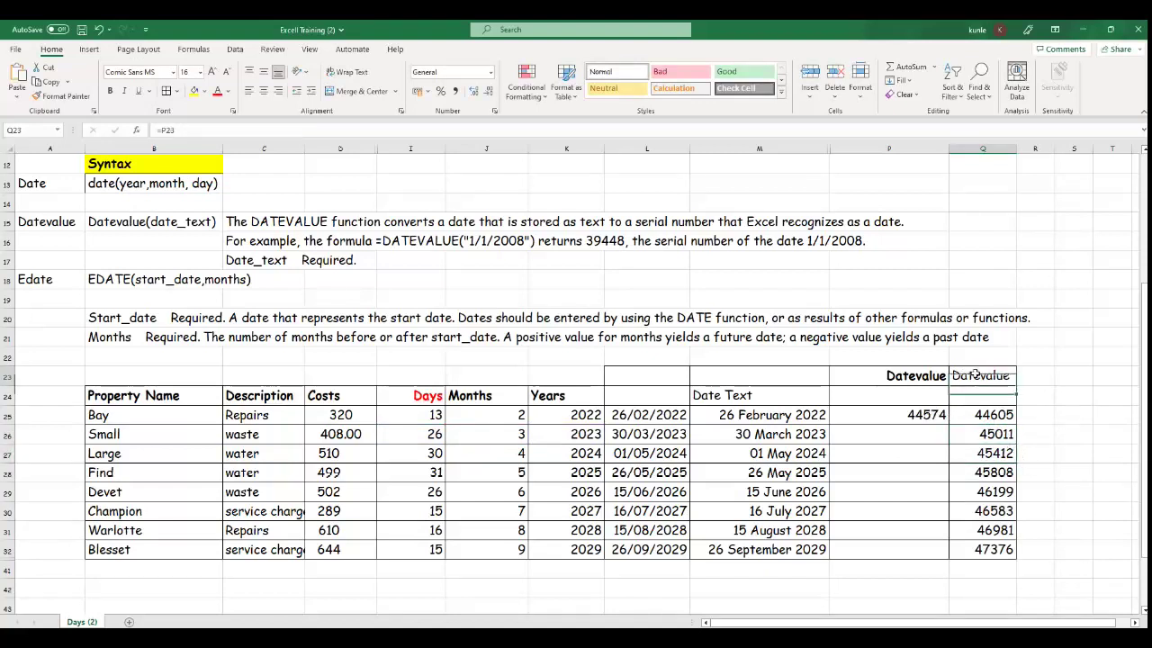
left_click(110, 91)
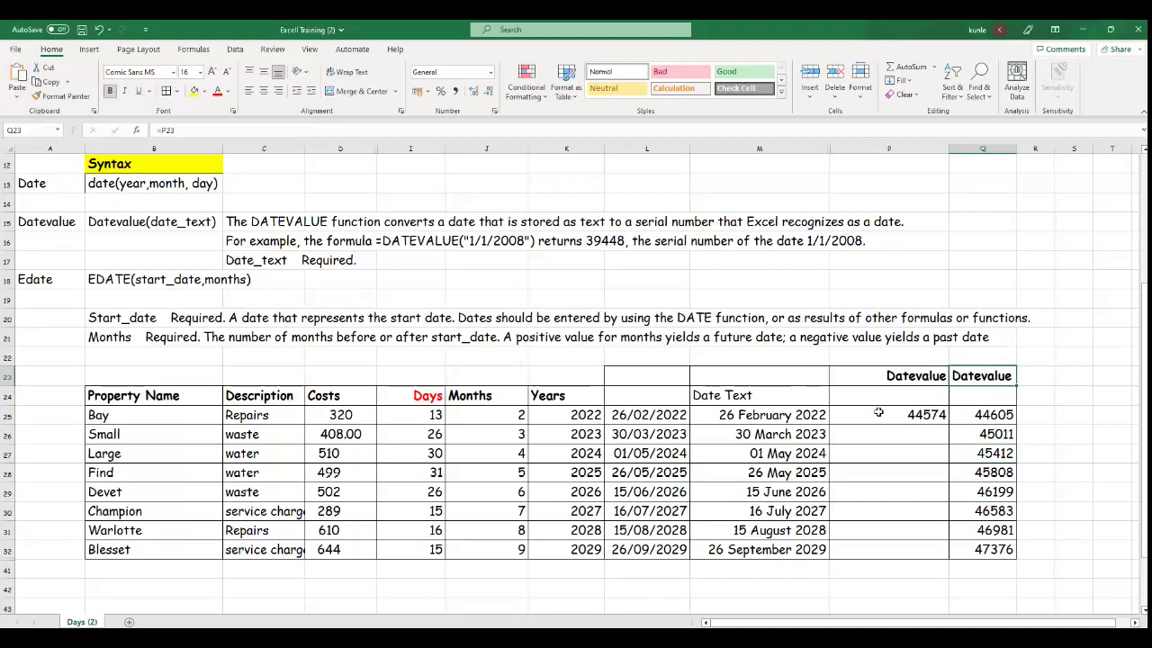
left_click(877, 407)
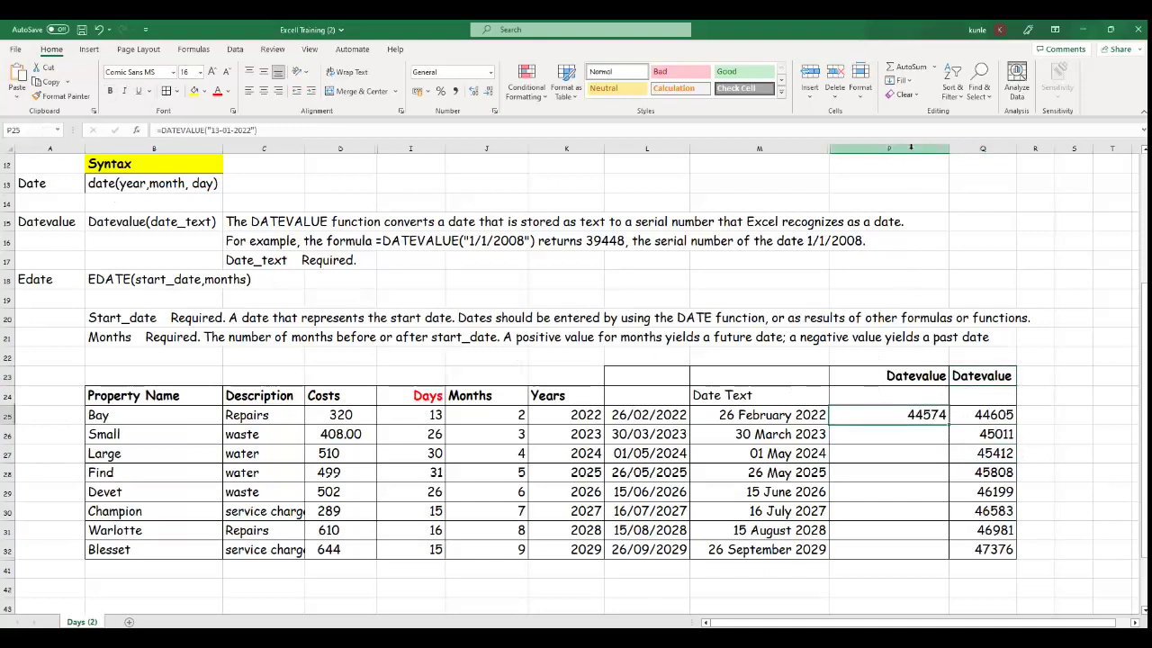
Step: Hide columns P and Q
left_click_drag(911, 146, 990, 146)
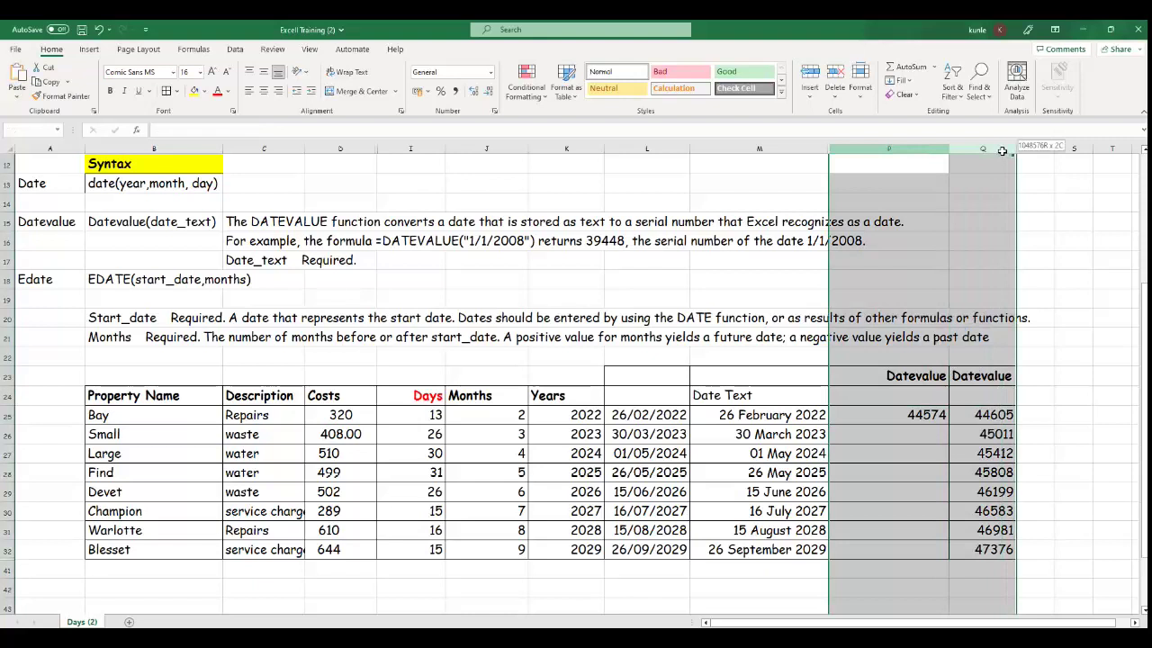
right_click(914, 146)
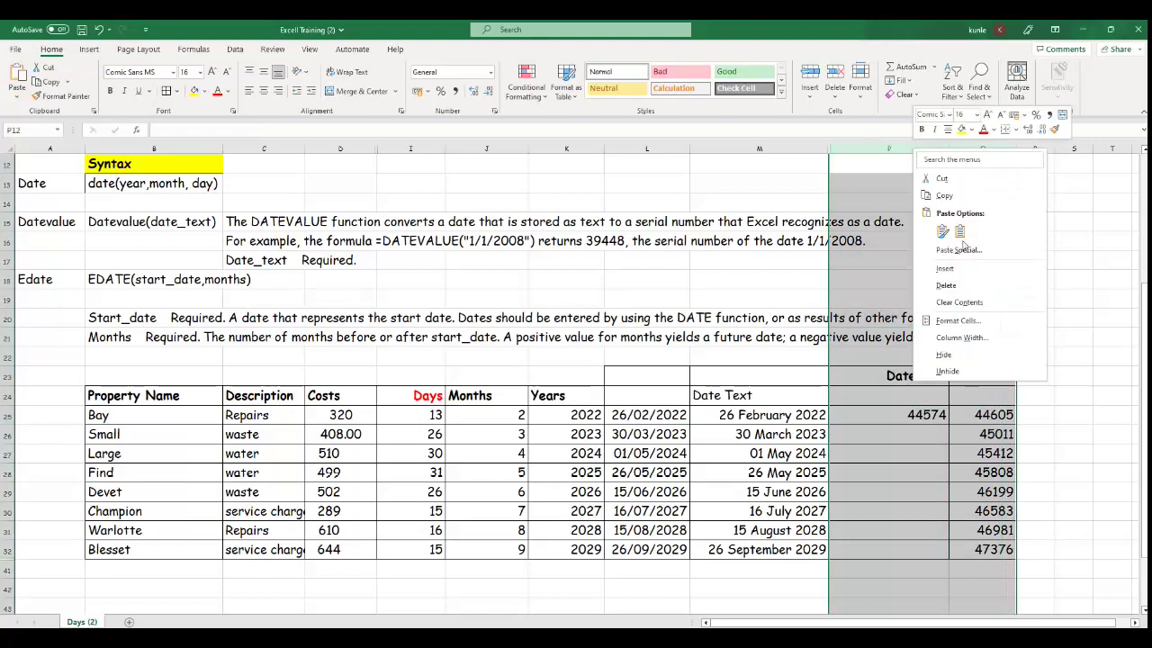
left_click(944, 355)
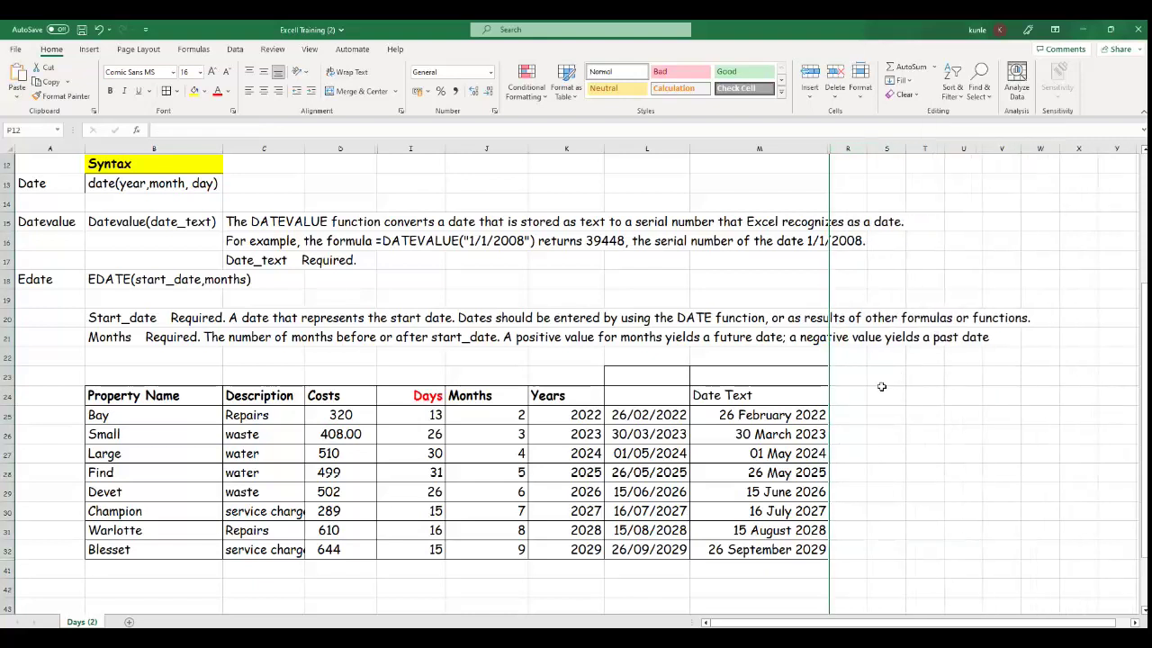
Step: Enter =A18 in S23 to add the Edate heading
left_click(878, 376)
type("=")
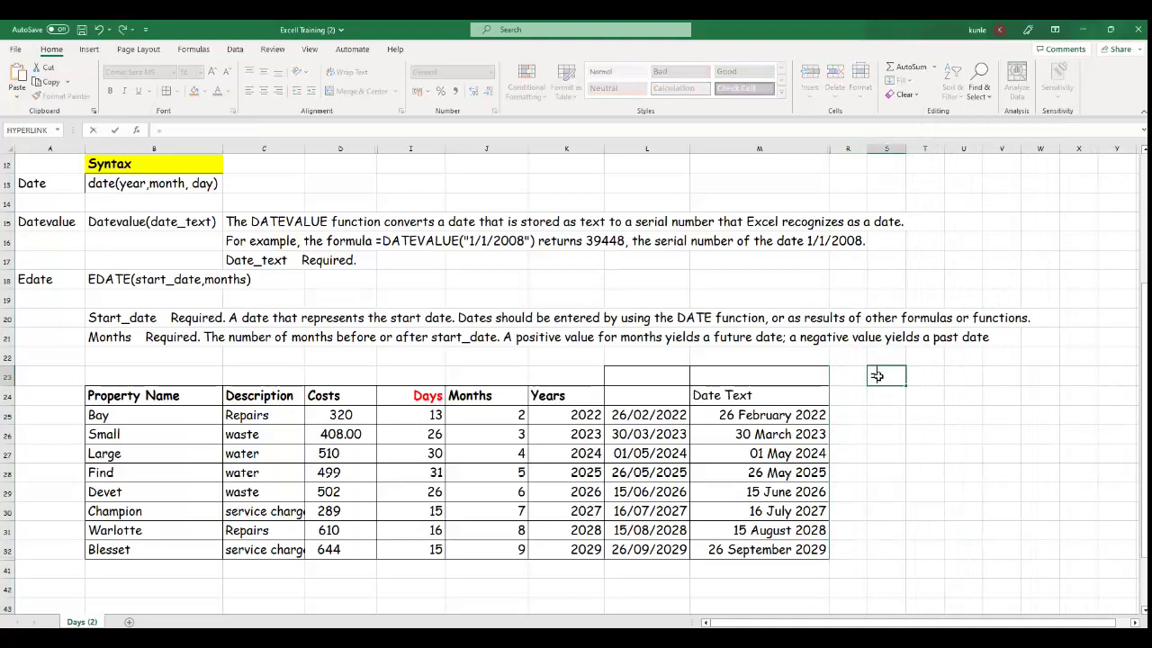
left_click(61, 281)
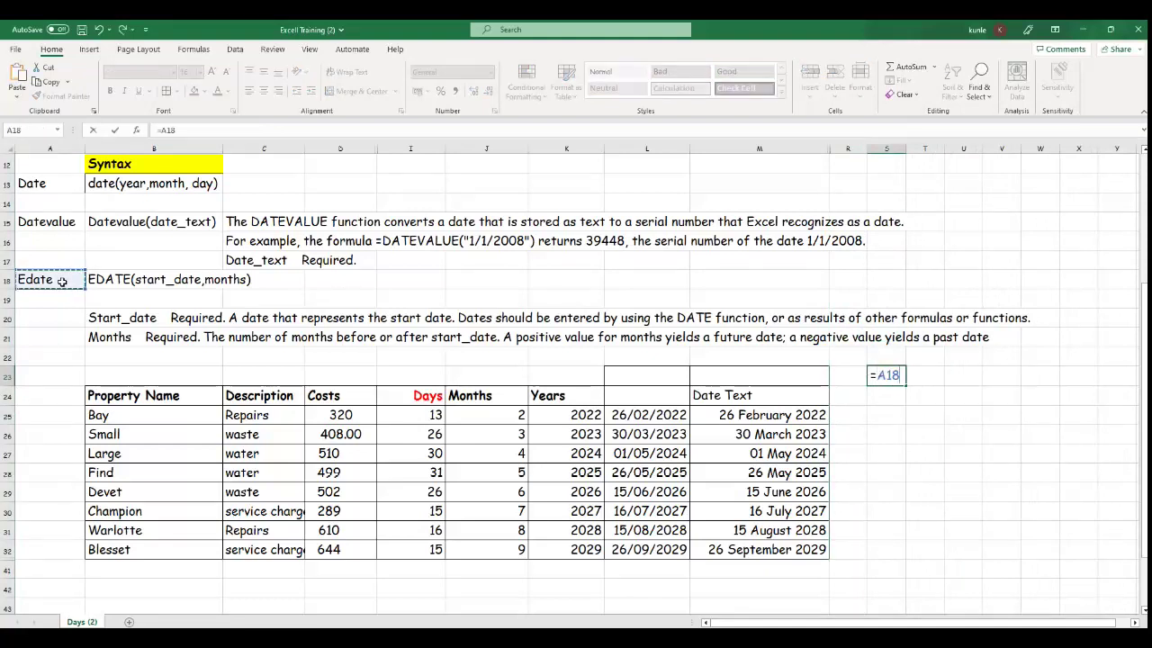
key("Return")
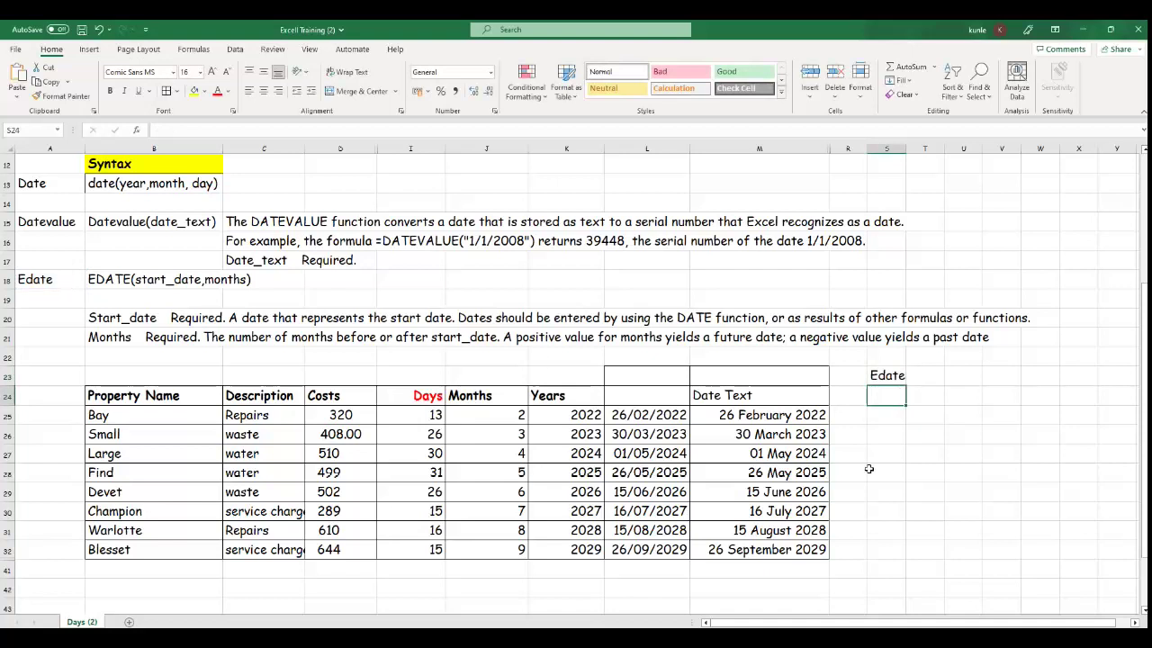
Step: Enter =EDATE(I25,J25) in S25 using the Days and Months values
left_click(894, 413)
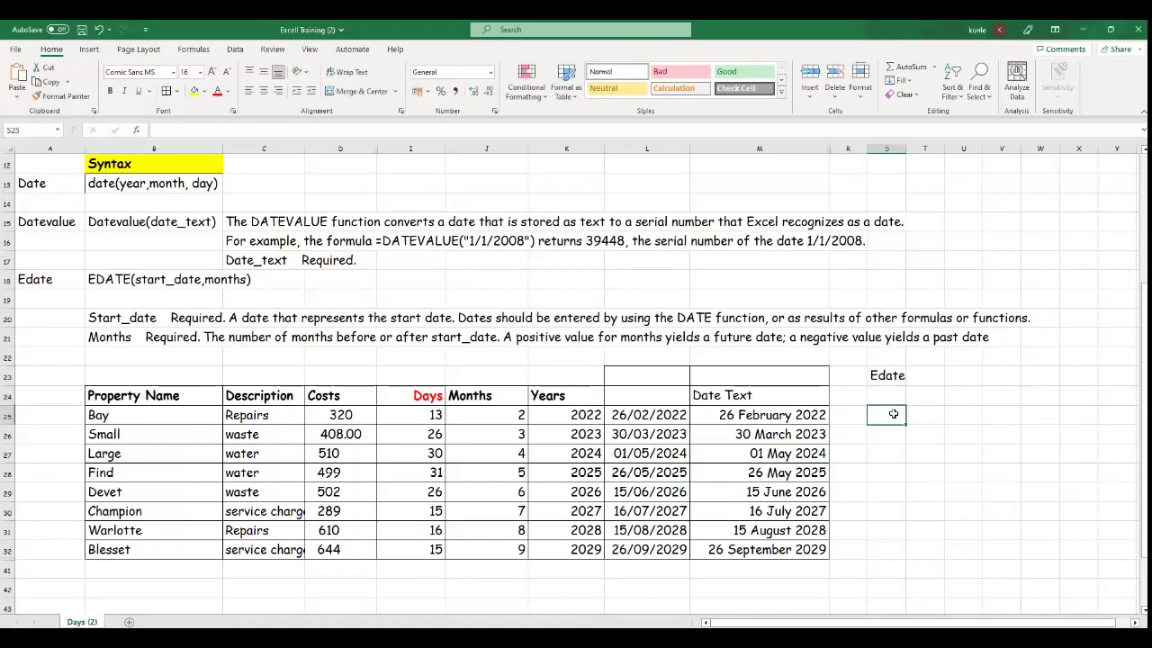
type("=e")
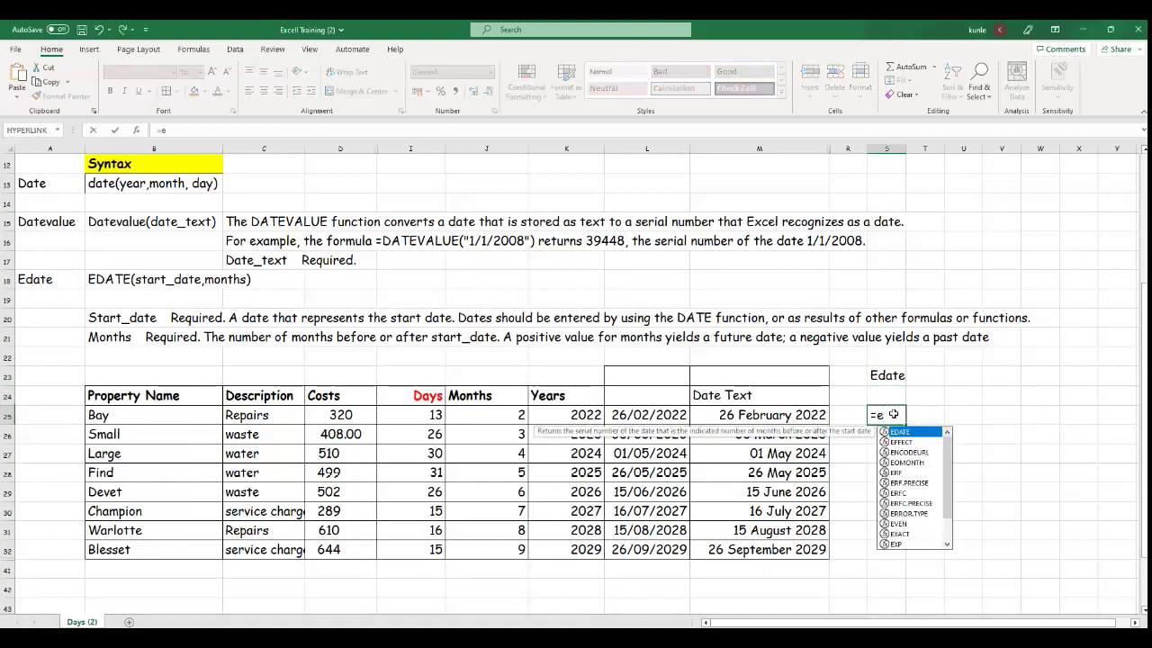
type("date")
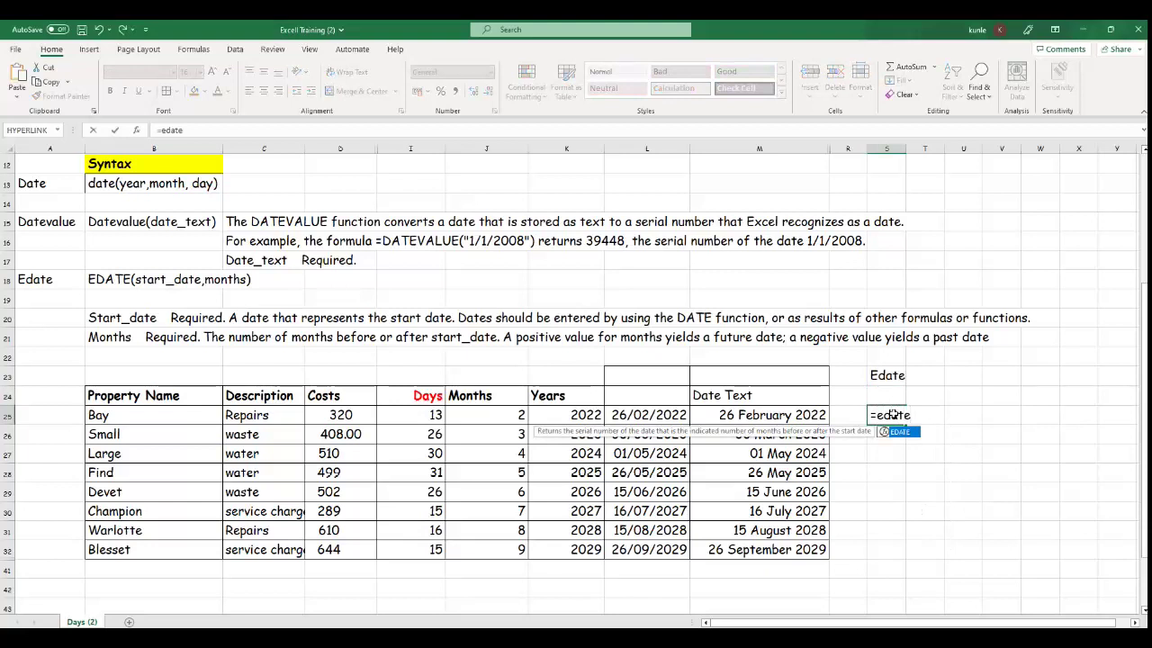
type("(")
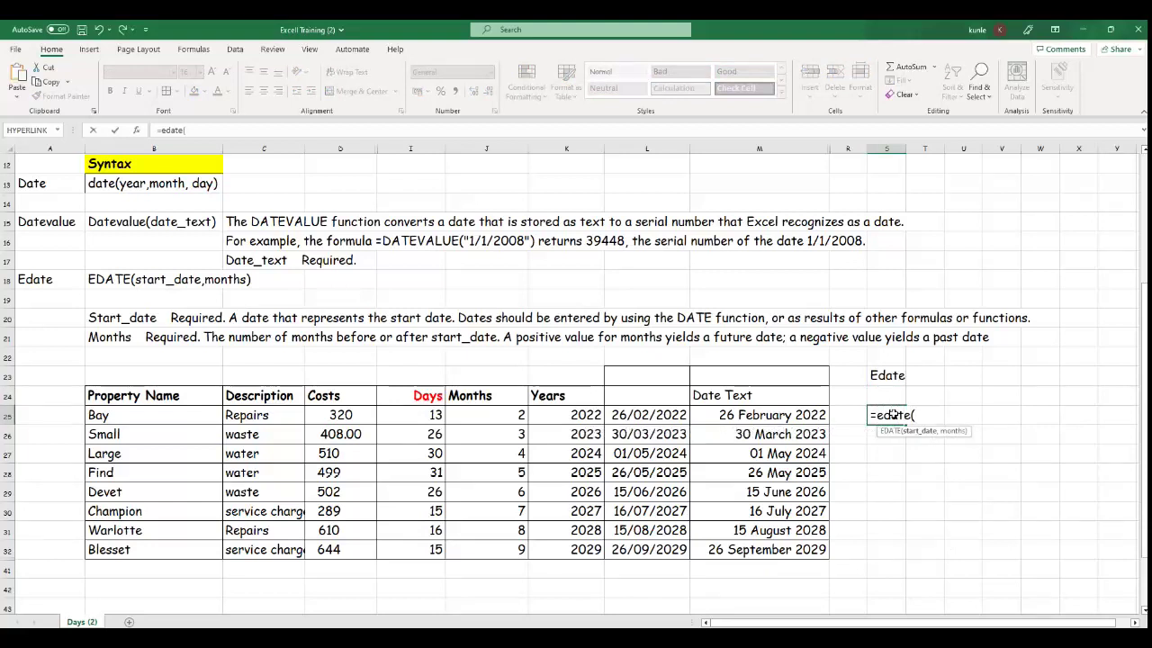
left_click(436, 415)
type(",")
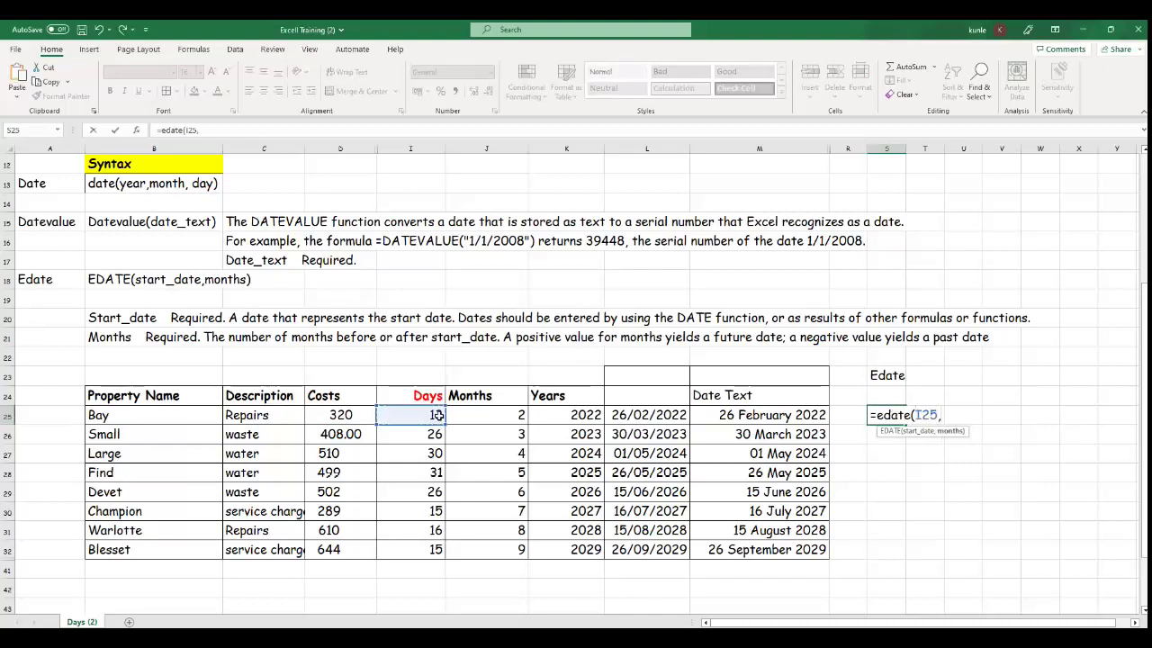
left_click(502, 416)
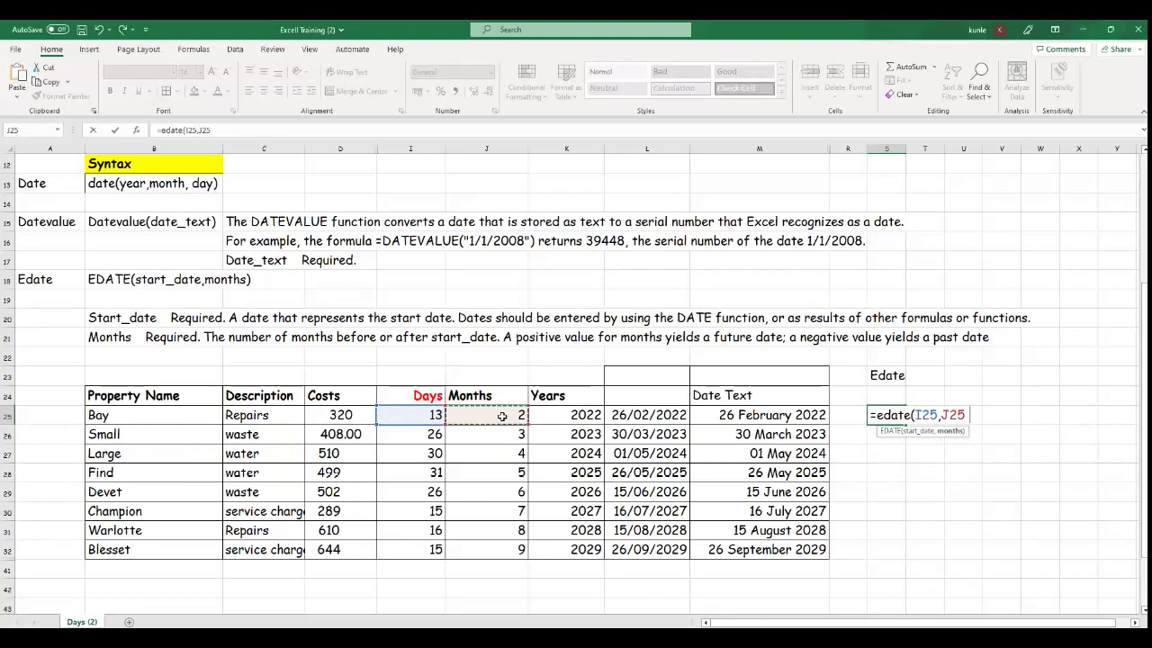
key("Return")
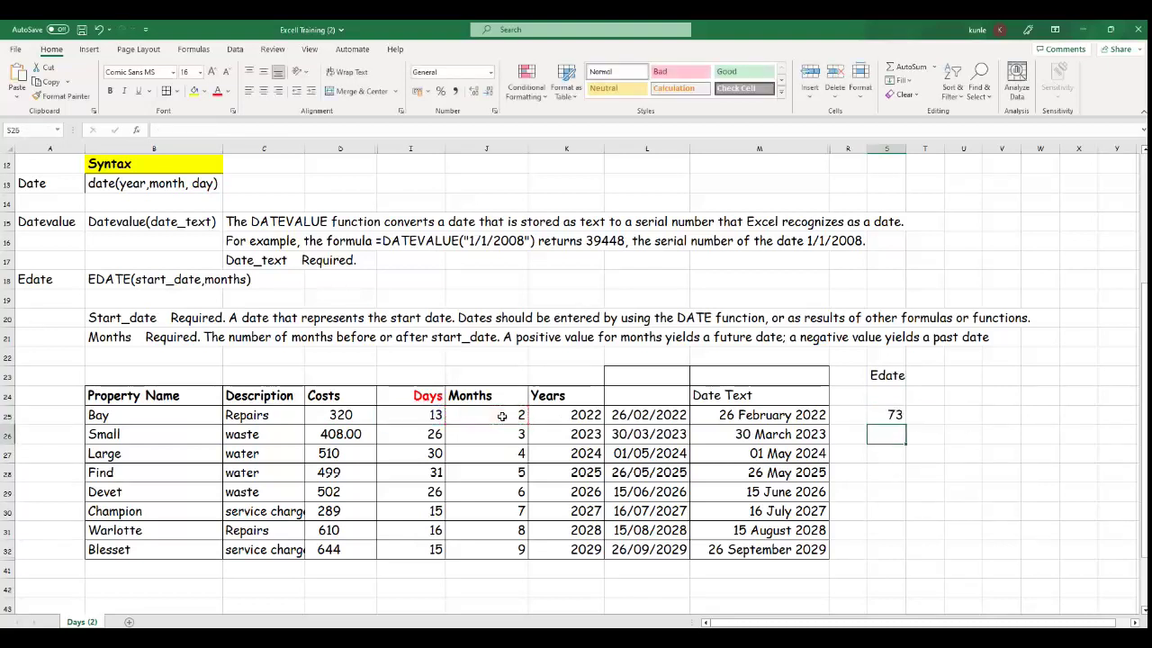
left_click(887, 415)
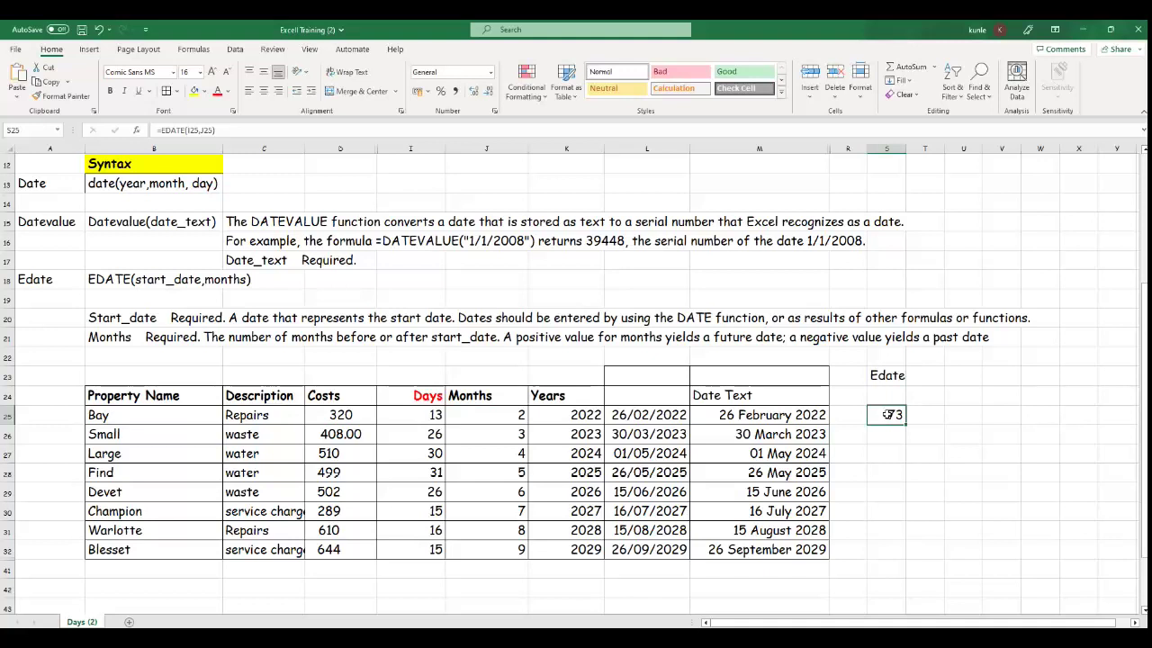
Step: Try adding K25 as a third argument, dismiss the error, and keep =EDATE(I25,J25), giving 73
left_click(216, 129)
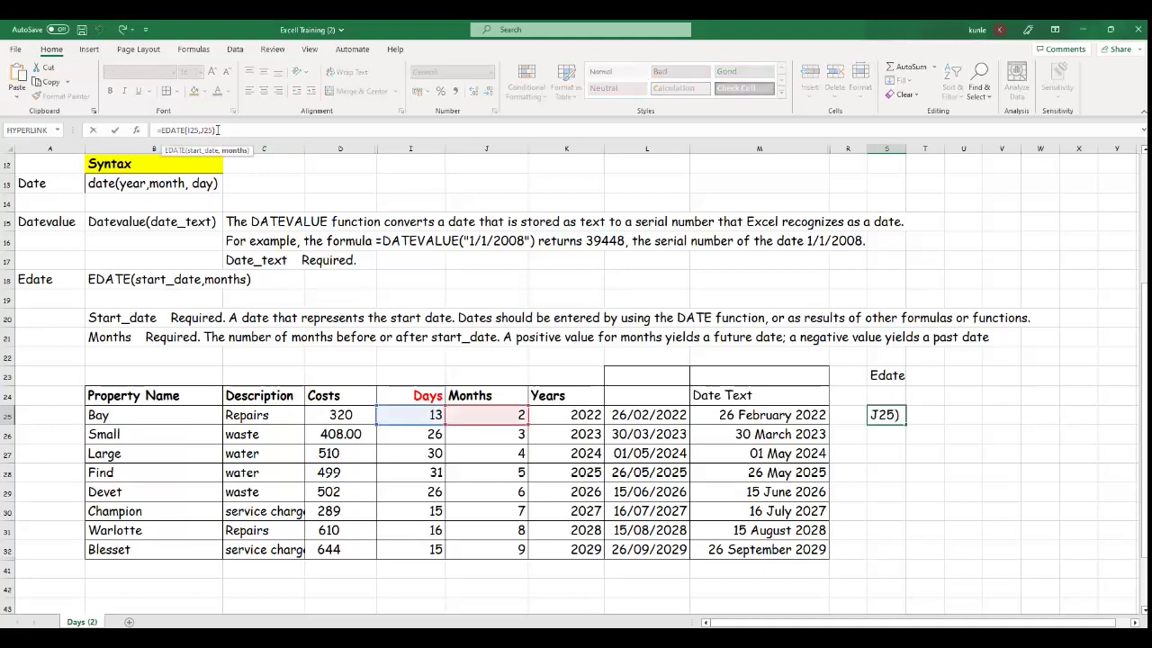
type(",")
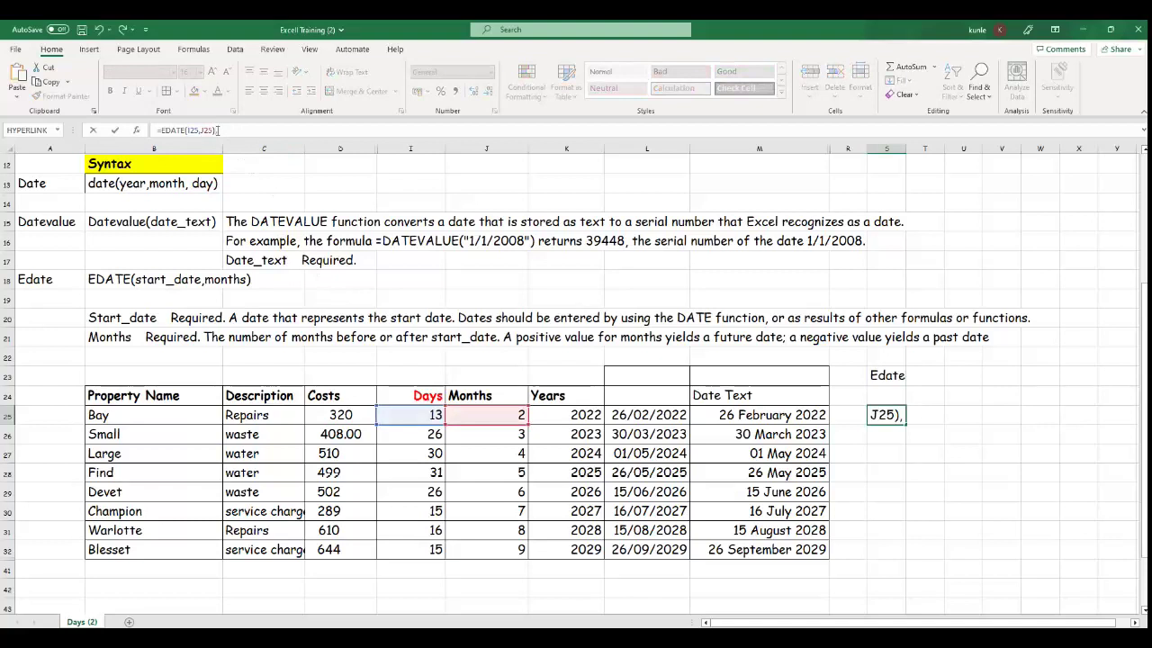
left_click(596, 415)
key("Return")
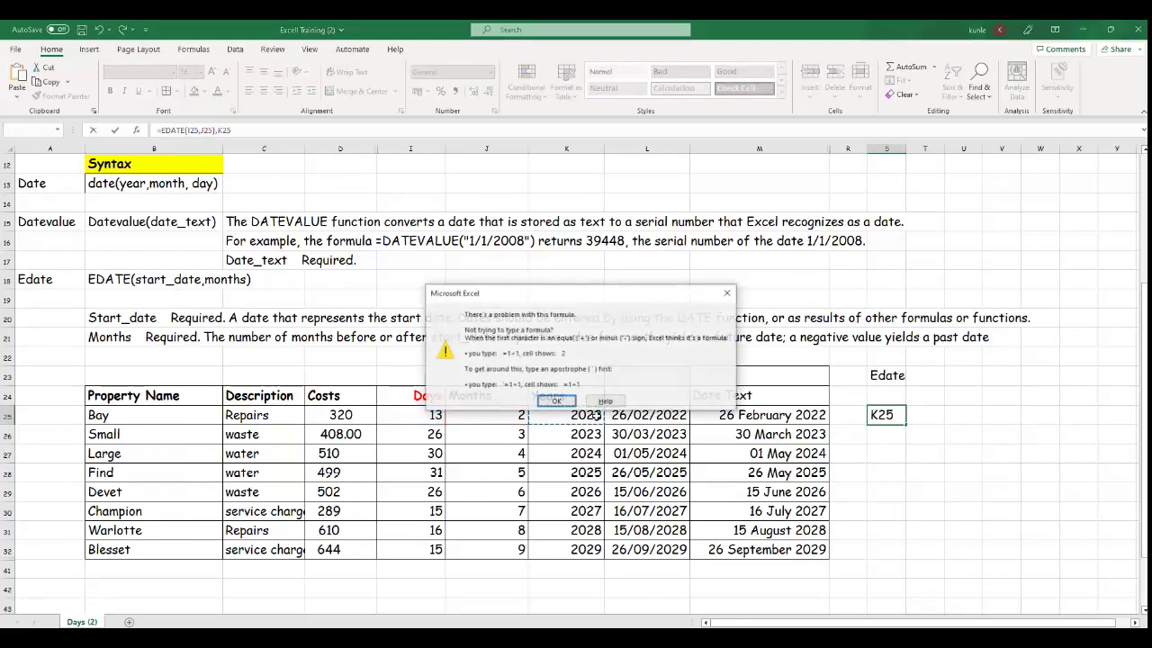
left_click(557, 401)
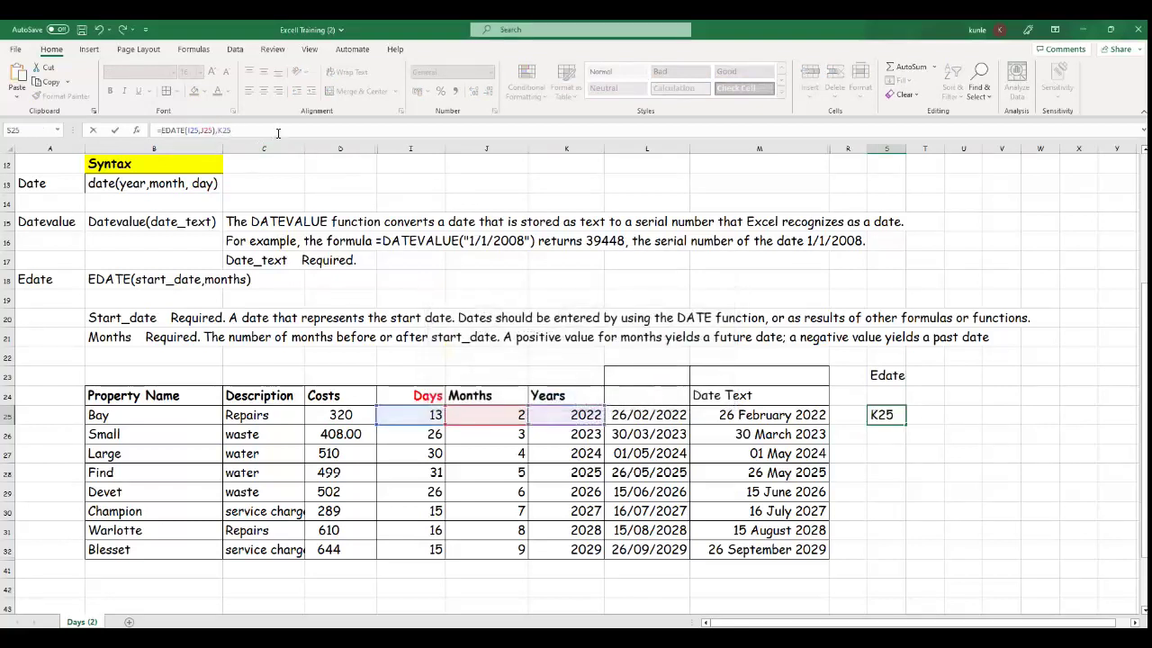
key("BackSpace")
key("BackSpace")
key("BackSpace")
key("BackSpace")
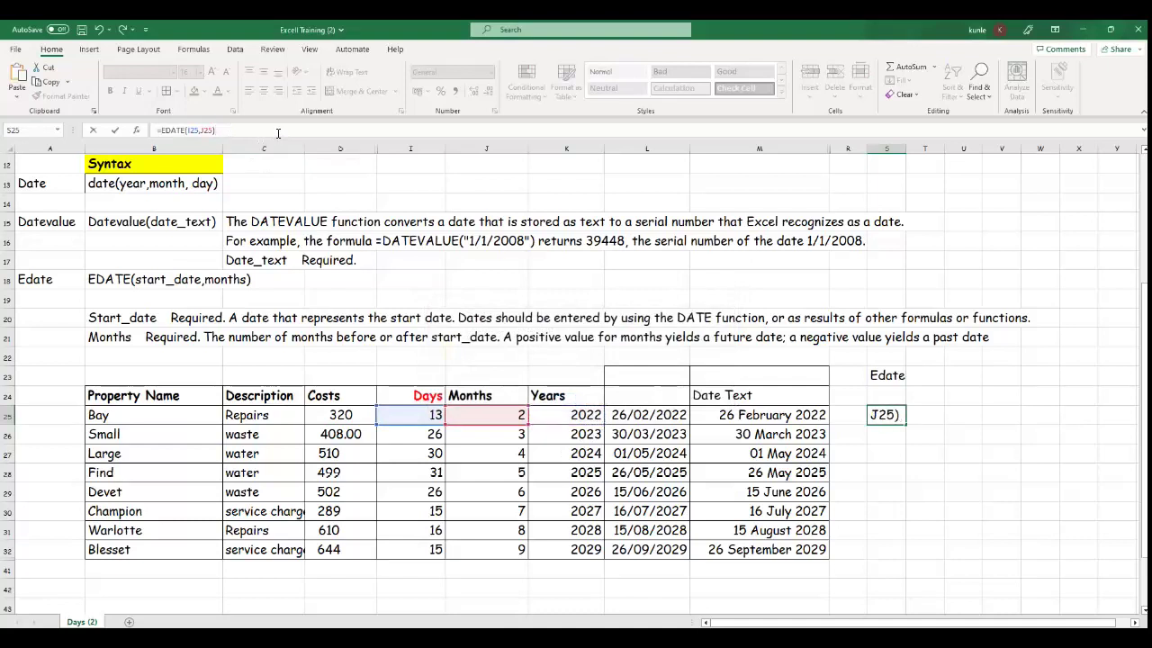
key("Return")
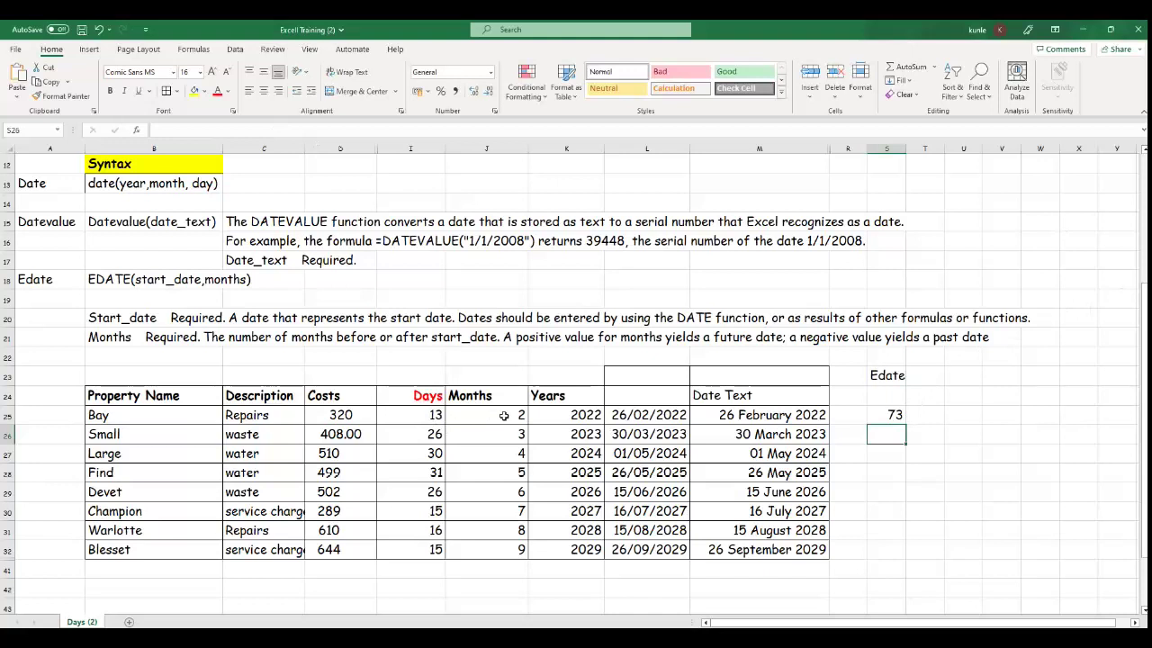
left_click(889, 414)
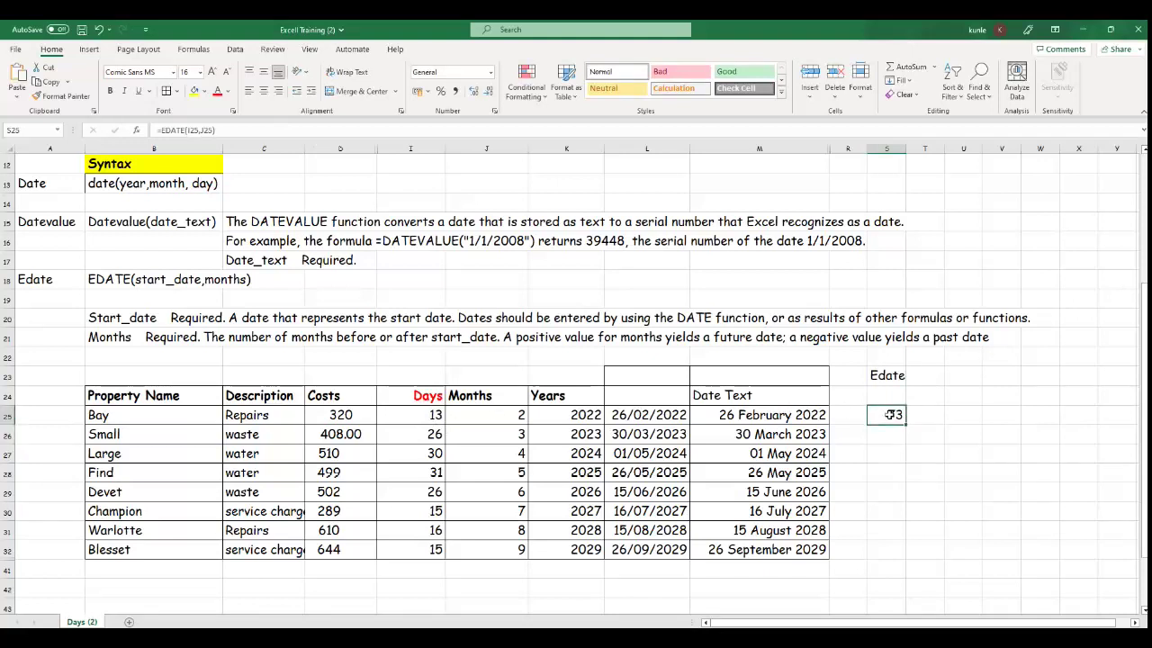
left_click(932, 378)
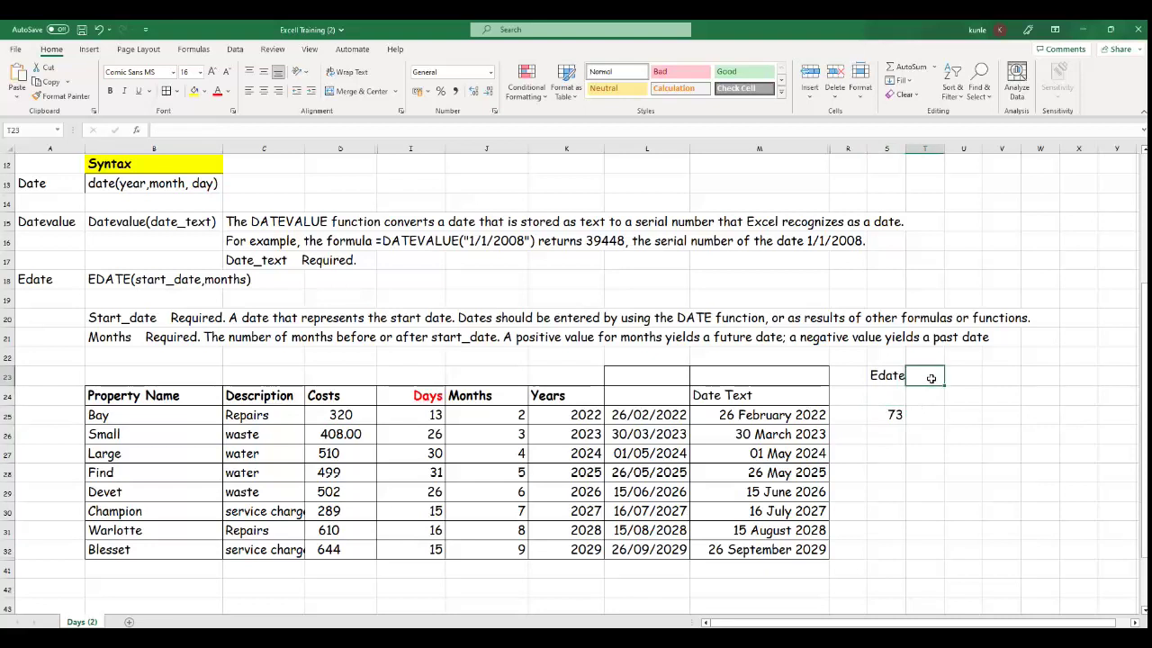
left_click(895, 416)
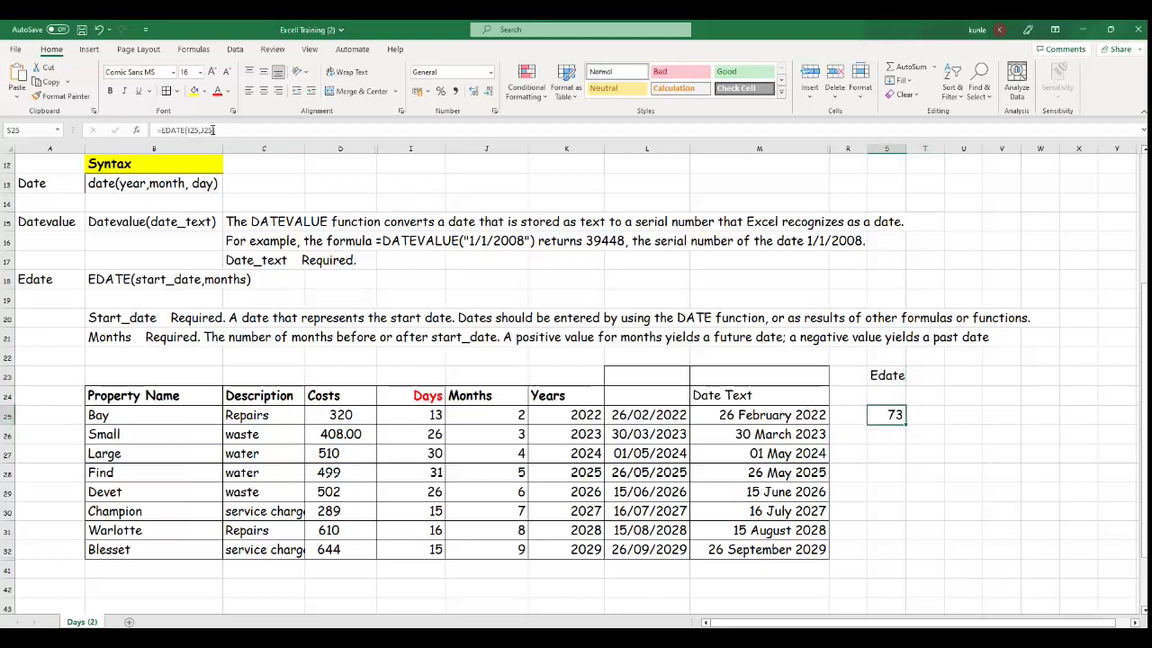
left_click(216, 130)
type("+30")
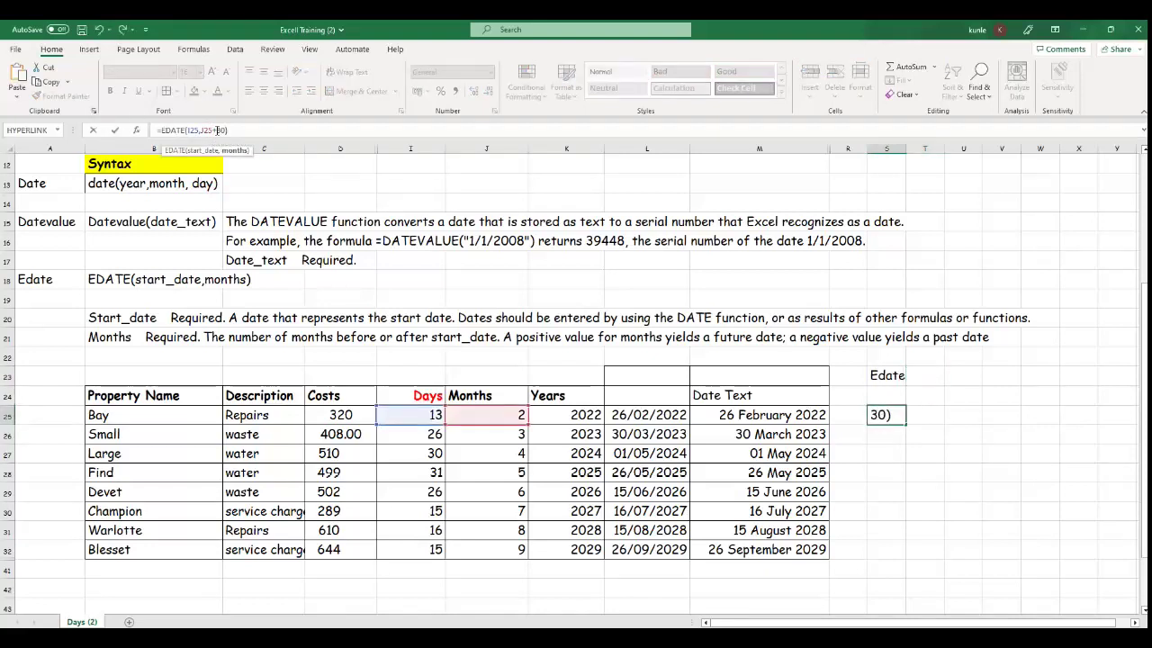
key("Return")
left_click(892, 418)
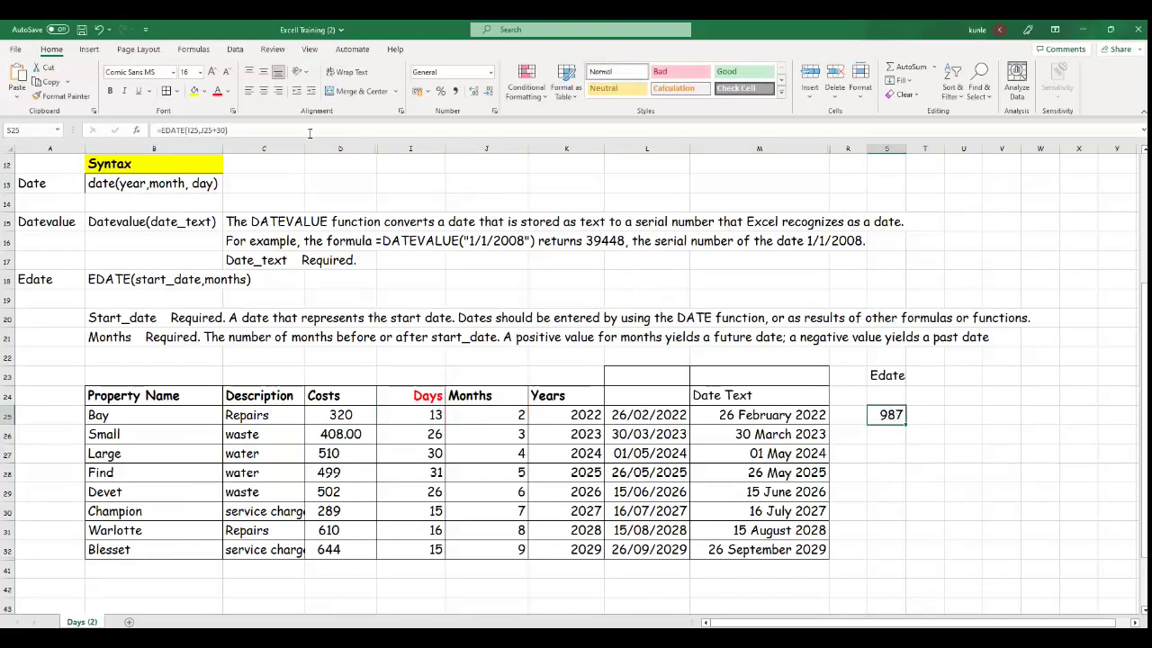
left_click(216, 130)
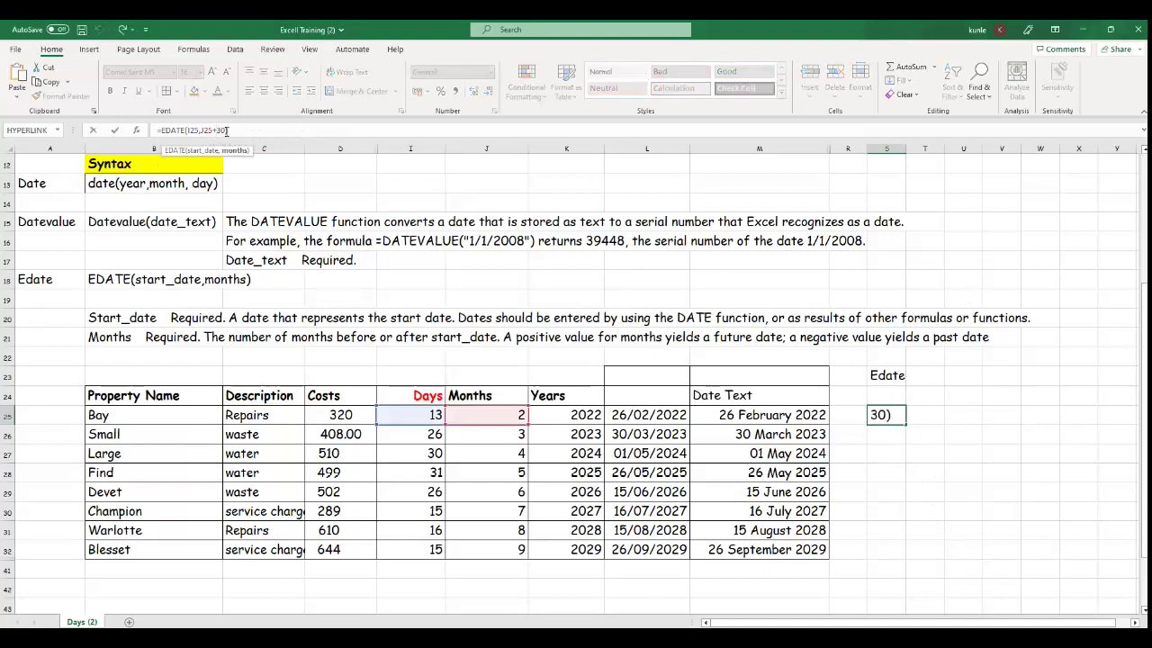
key("BackSpace")
type("-")
key("Return")
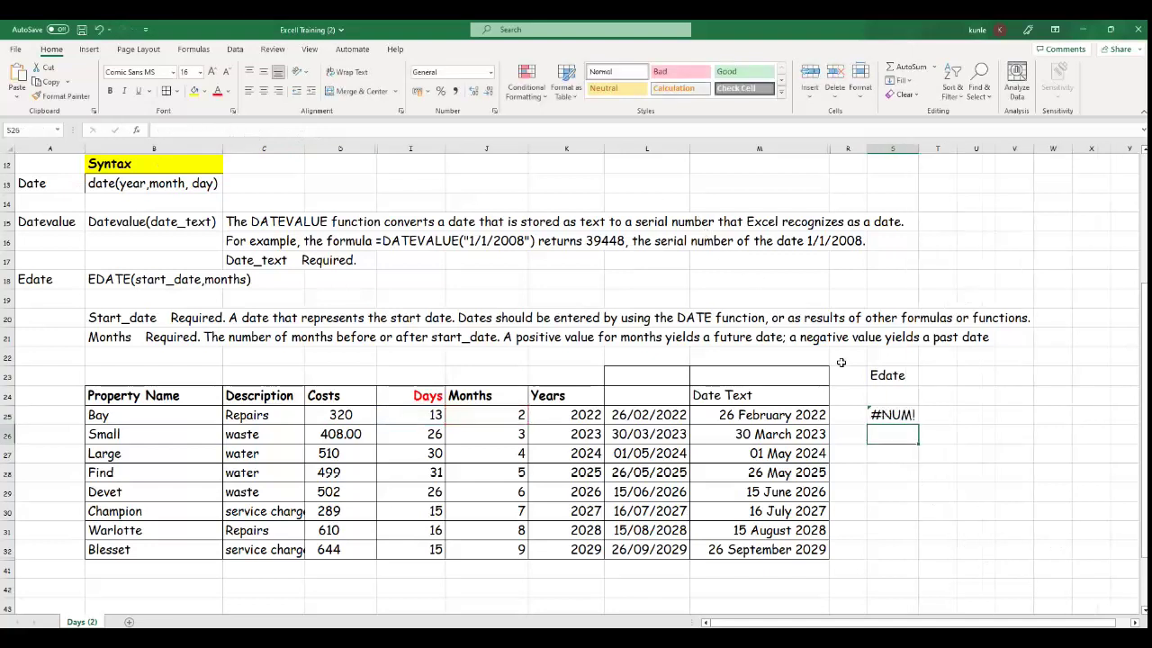
left_click(911, 412)
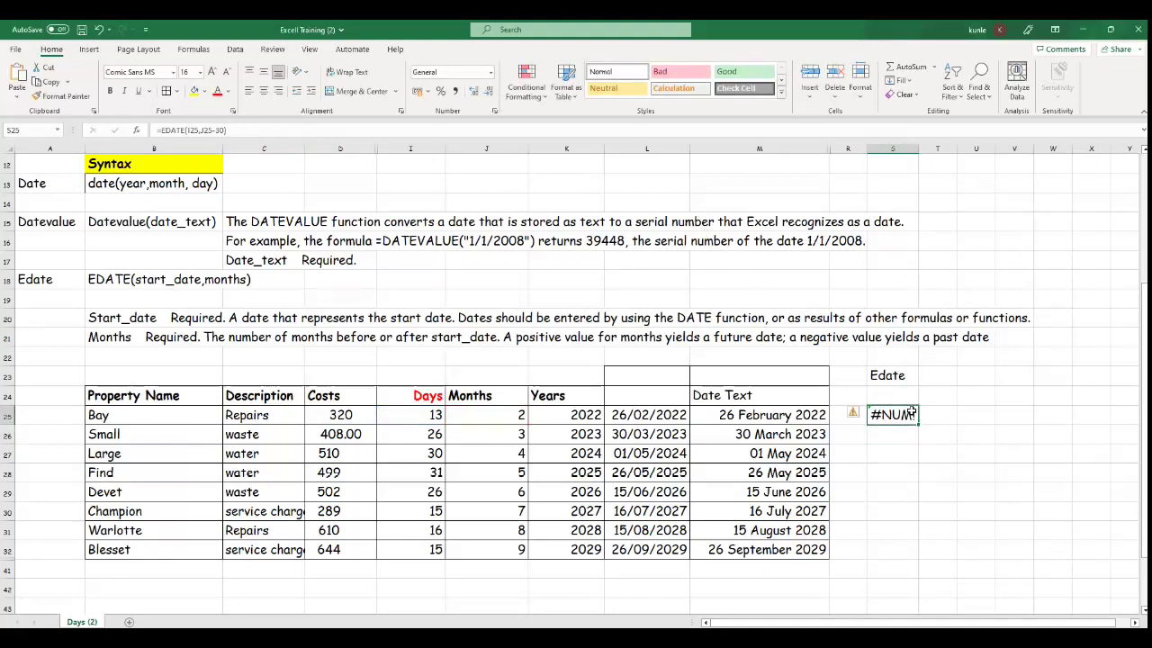
left_click(217, 131)
key("BackSpace")
type("+")
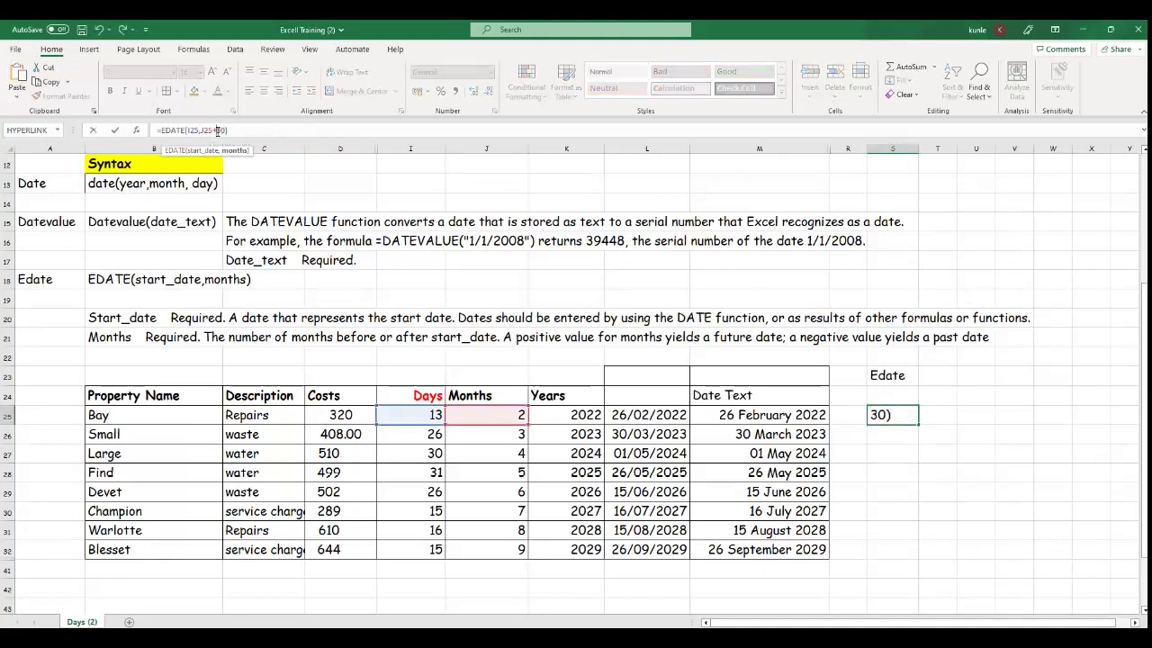
key("Return")
left_click(910, 413)
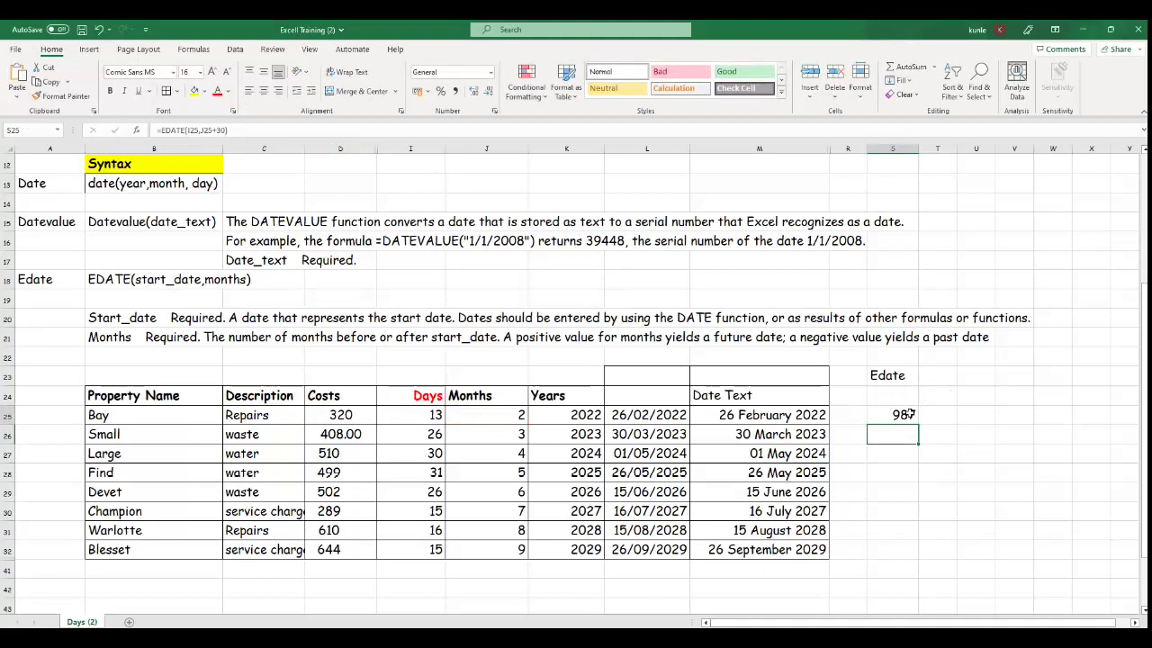
left_click(306, 134)
key("BackSpace")
key("BackSpace")
key("BackSpace")
key("BackSpace")
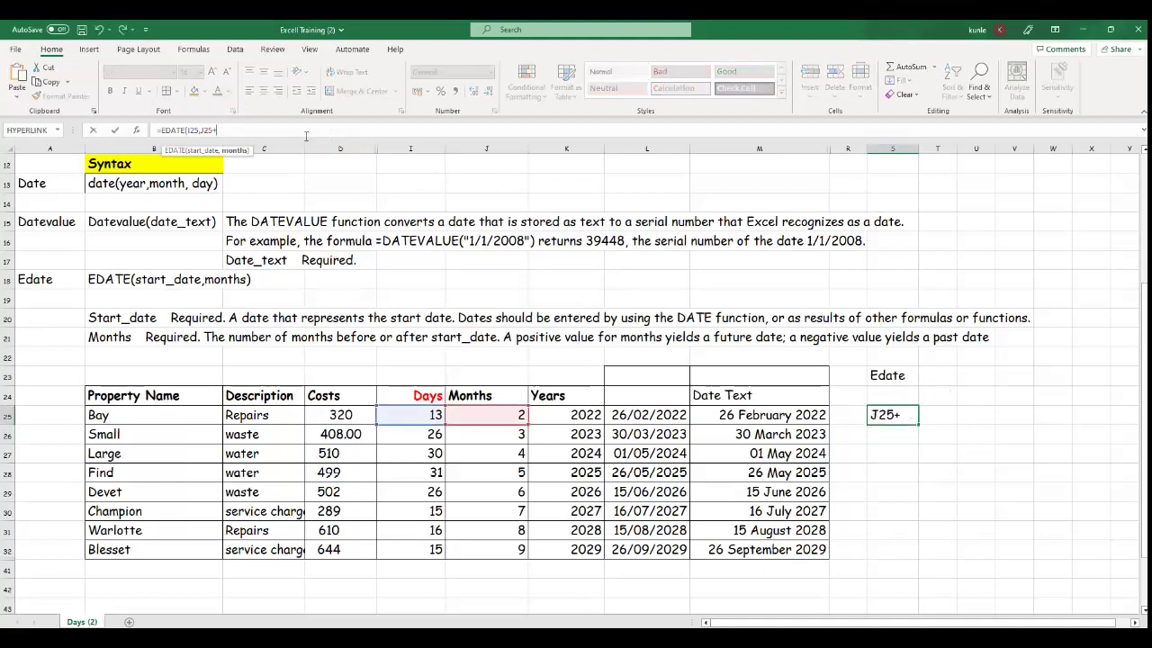
type(")")
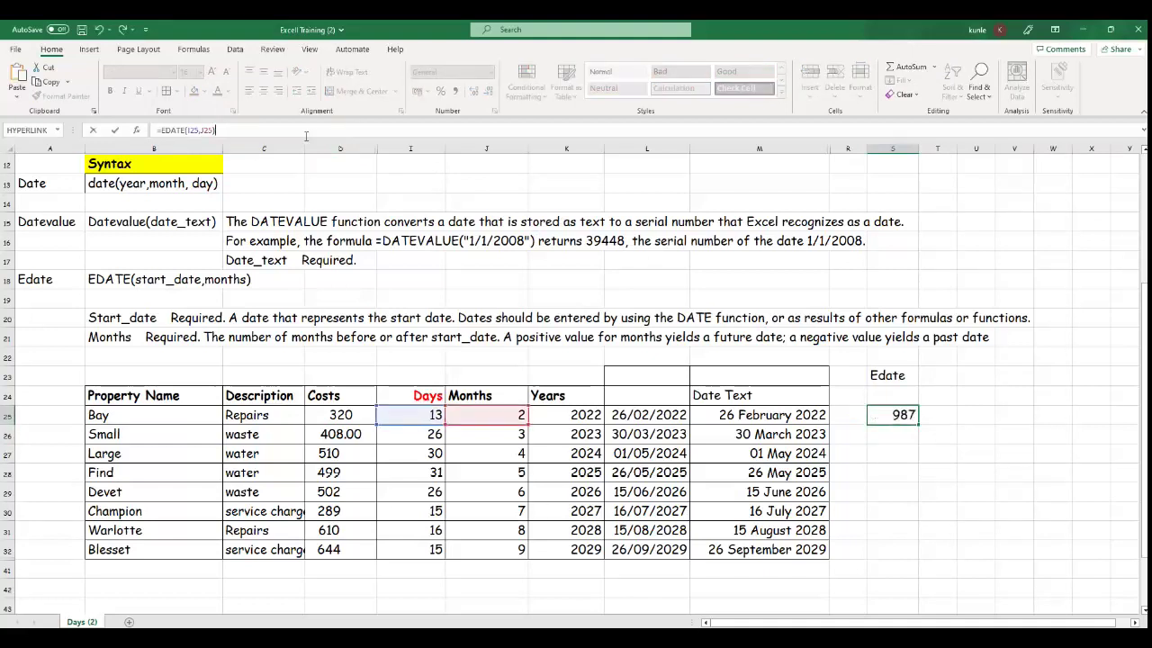
key("Return")
left_click(905, 414)
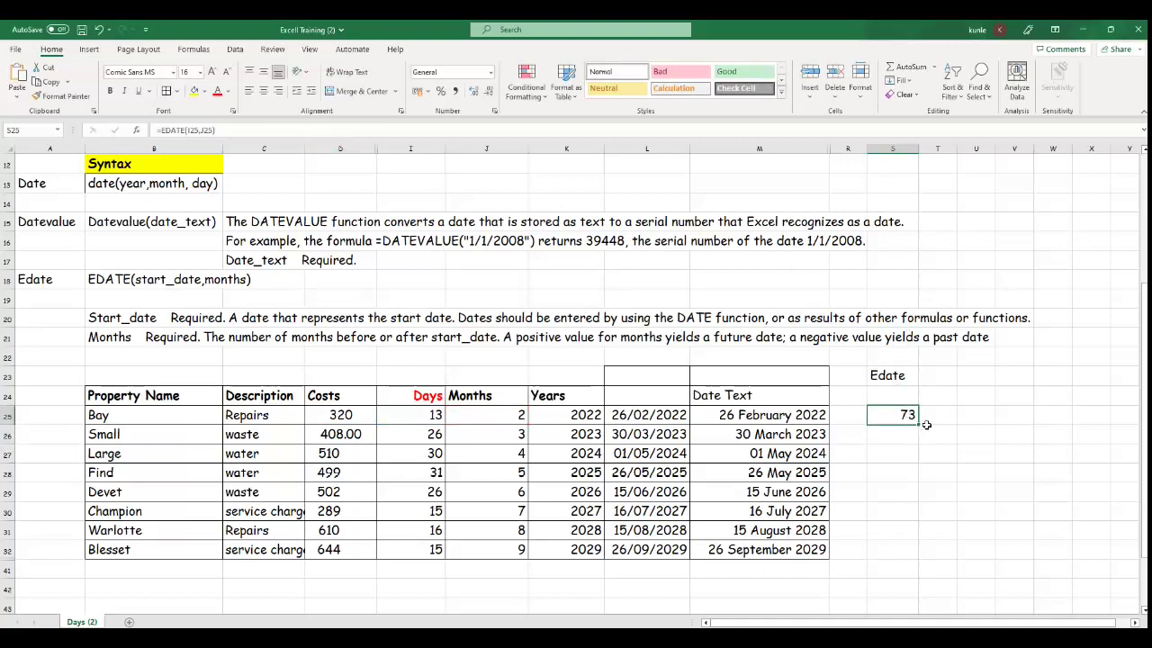
Step: Fill S25's EDATE formula down to S32 (73 to 289) and select S23:S32
left_click_drag(919, 421, 915, 554)
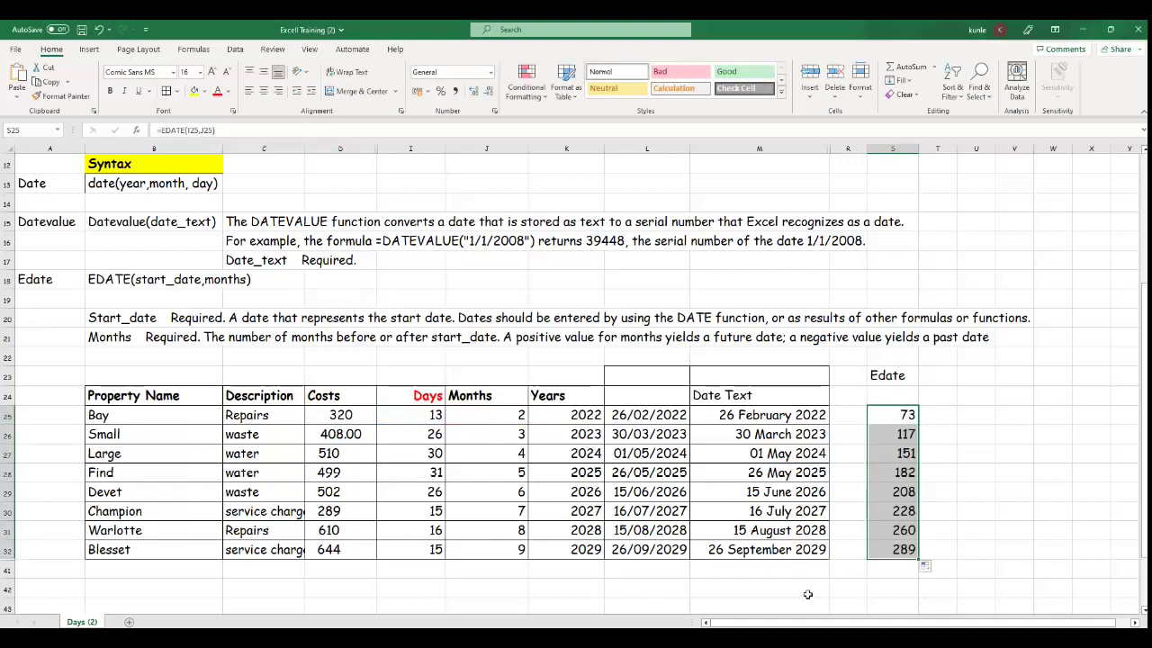
left_click(896, 549)
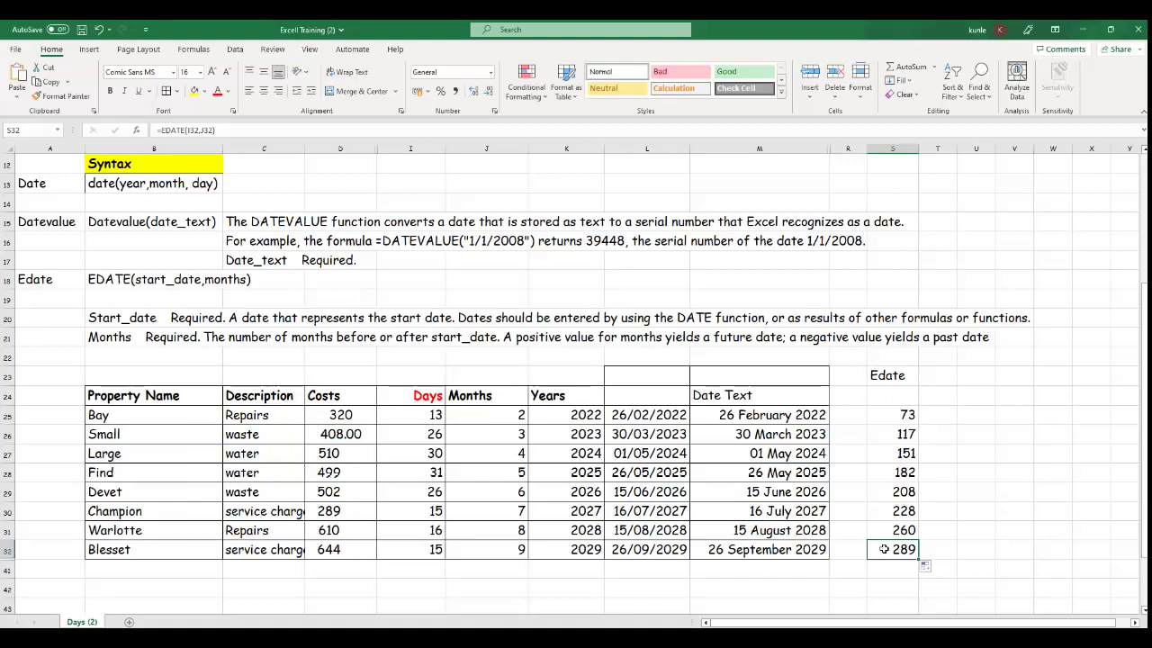
left_click(911, 414)
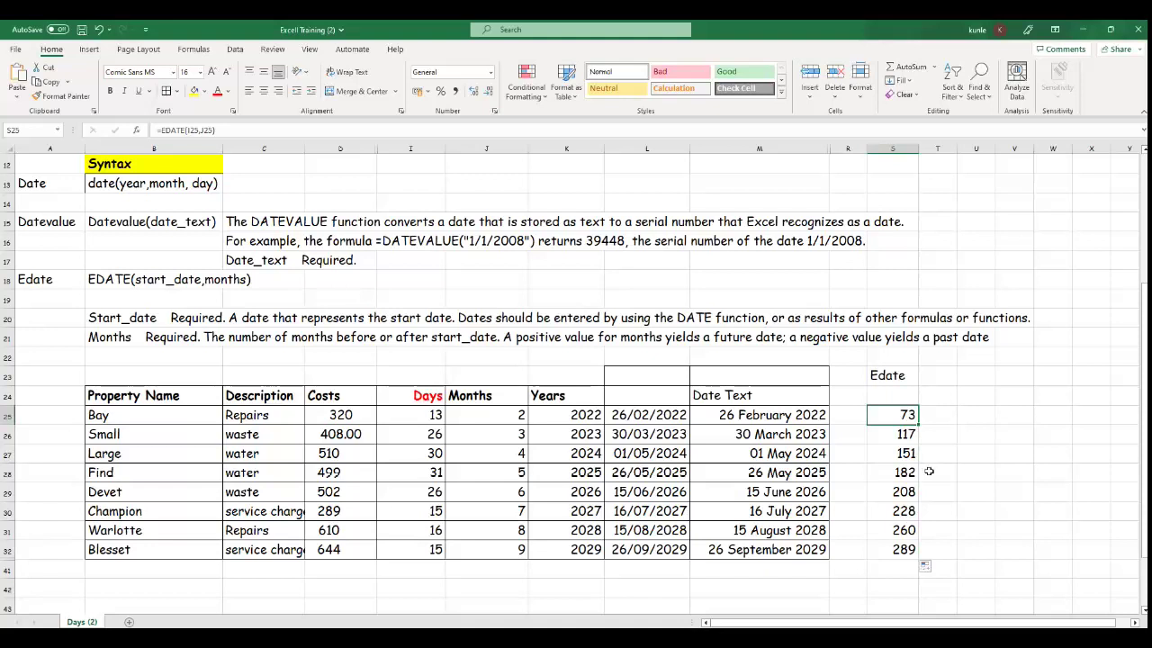
left_click_drag(886, 376, 895, 549)
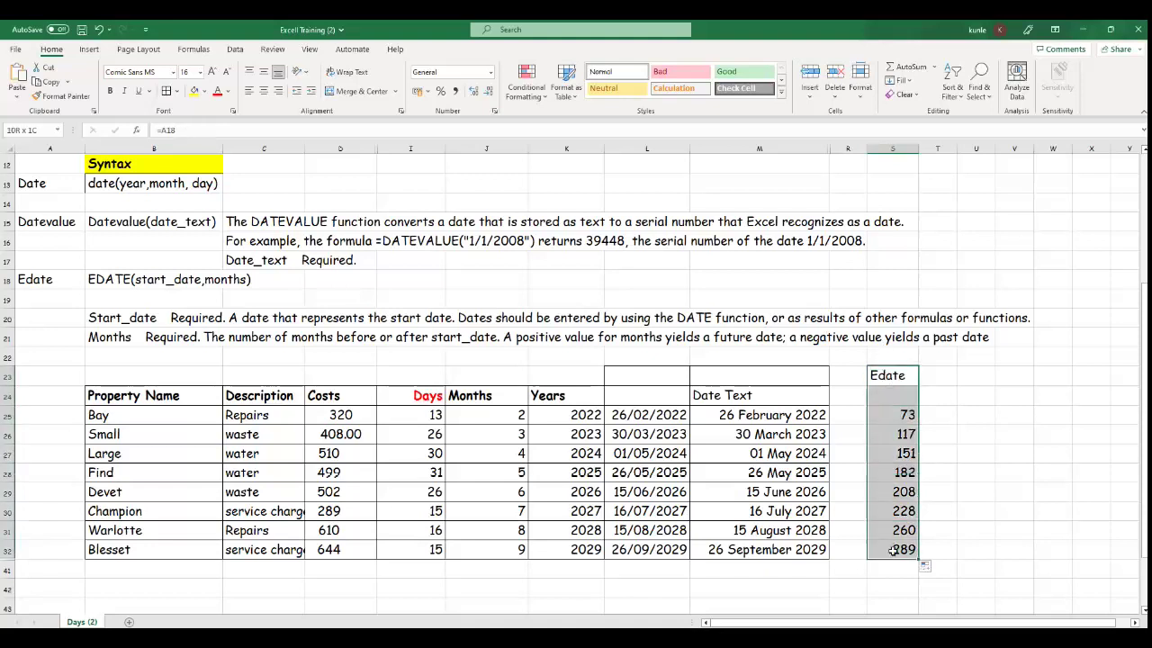